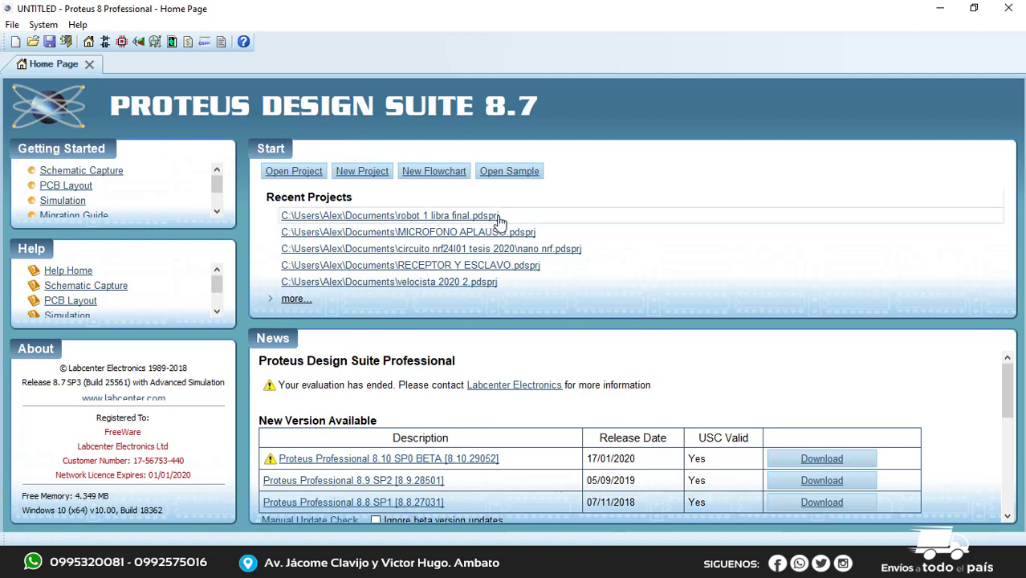
Open the recent project "robot 1 libra final" to show its PCB layout
{"action": "left_click", "coordinate": [470, 217]}
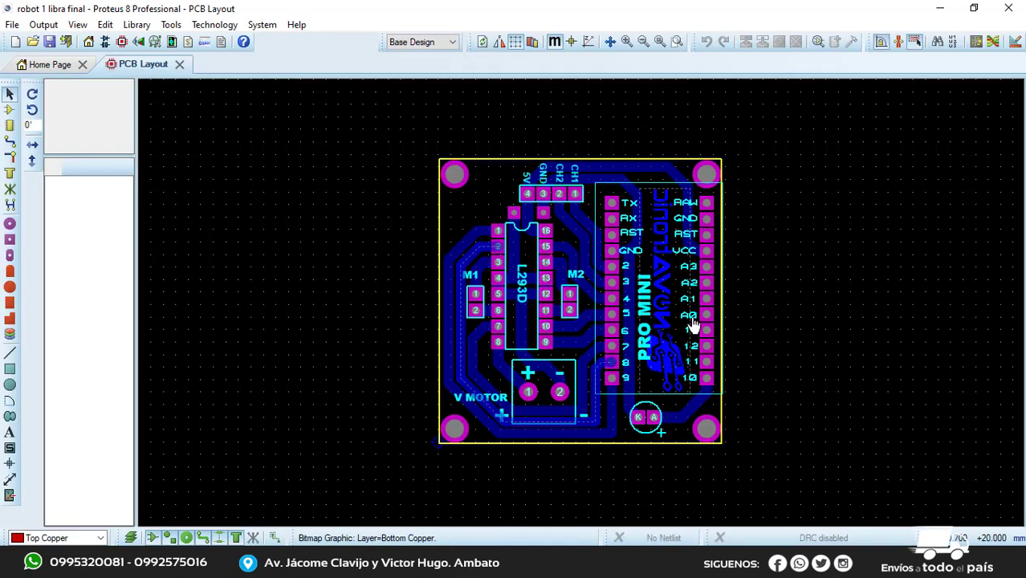
{"action": "left_click", "coordinate": [546, 342]}
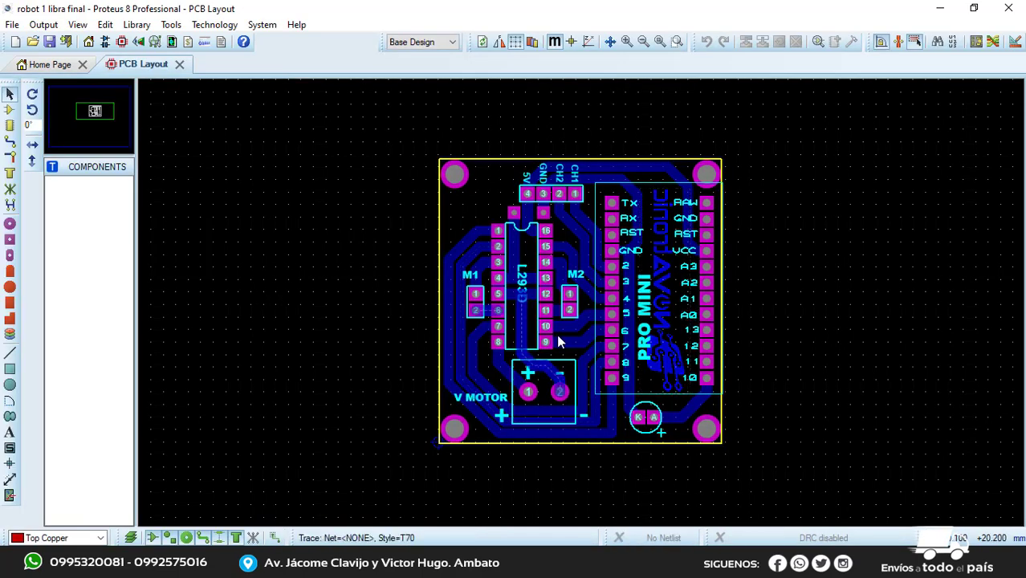
{"action": "scroll", "coordinate": [580, 348], "scroll_direction": "up", "scroll_amount": 1}
{"action": "scroll", "coordinate": [597, 308], "scroll_direction": "down", "scroll_amount": 1}
{"action": "mouse_move", "coordinate": [807, 281]}
{"action": "middle_mouse_down"}
{"action": "mouse_move", "coordinate": [806, 343]}
{"action": "mouse_move", "coordinate": [825, 311]}
{"action": "mouse_move", "coordinate": [775, 289]}
{"action": "middle_mouse_up"}
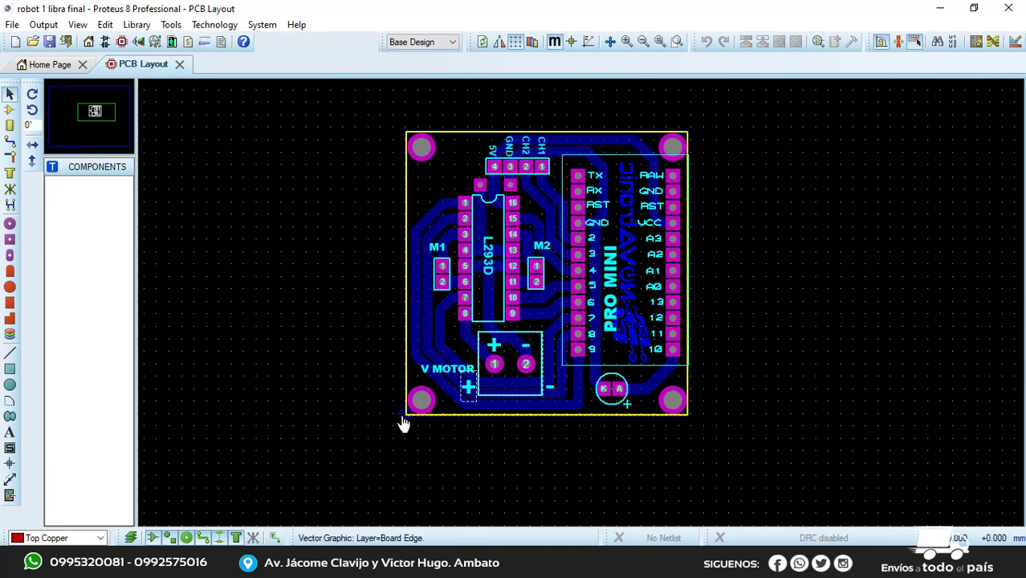
Select the whole PCB layout and reposition it so the board's lower-left corner sits on the origin
{"action": "left_click_drag", "start_coordinate": [371, 134], "coordinate": [822, 451]}
{"action": "left_click_drag", "start_coordinate": [603, 443], "coordinate": [628, 444]}
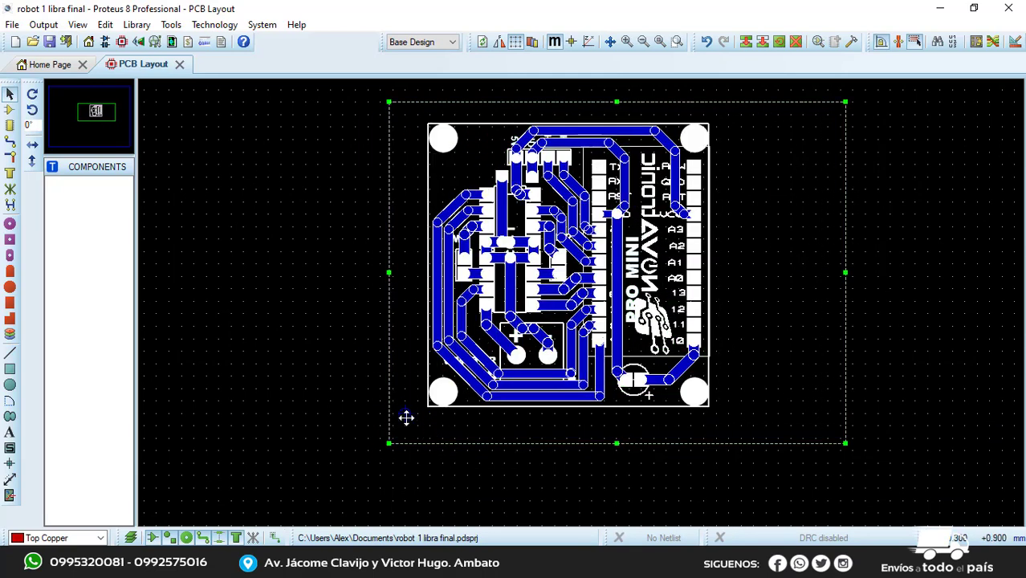
{"action": "key", "text": "F7"}
{"action": "key", "text": "F7"}
{"action": "key", "text": "F7"}
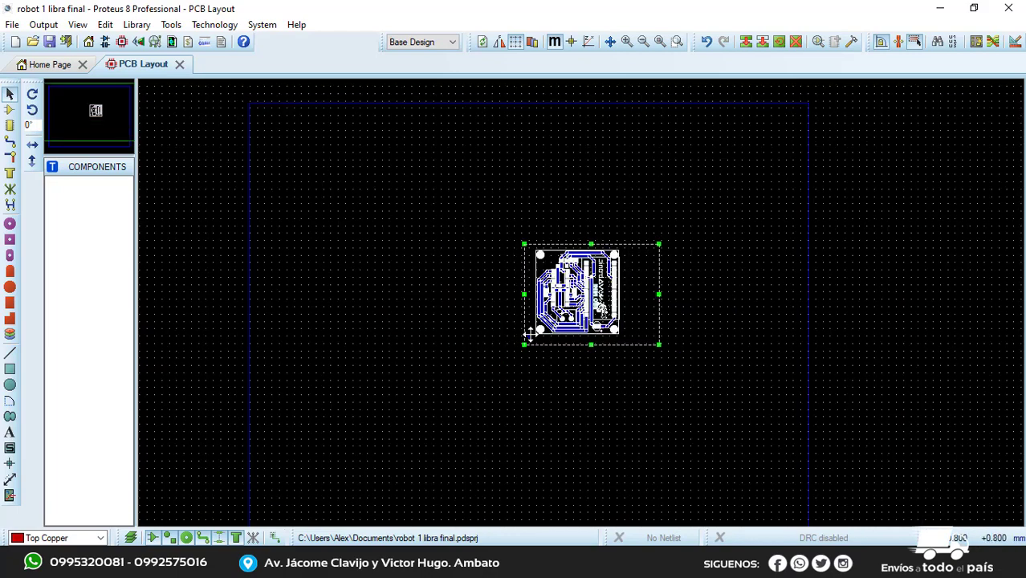
{"action": "scroll", "coordinate": [530, 335], "scroll_direction": "up", "scroll_amount": 2}
{"action": "middle_click_drag", "start_coordinate": [625, 314], "coordinate": [585, 349]}
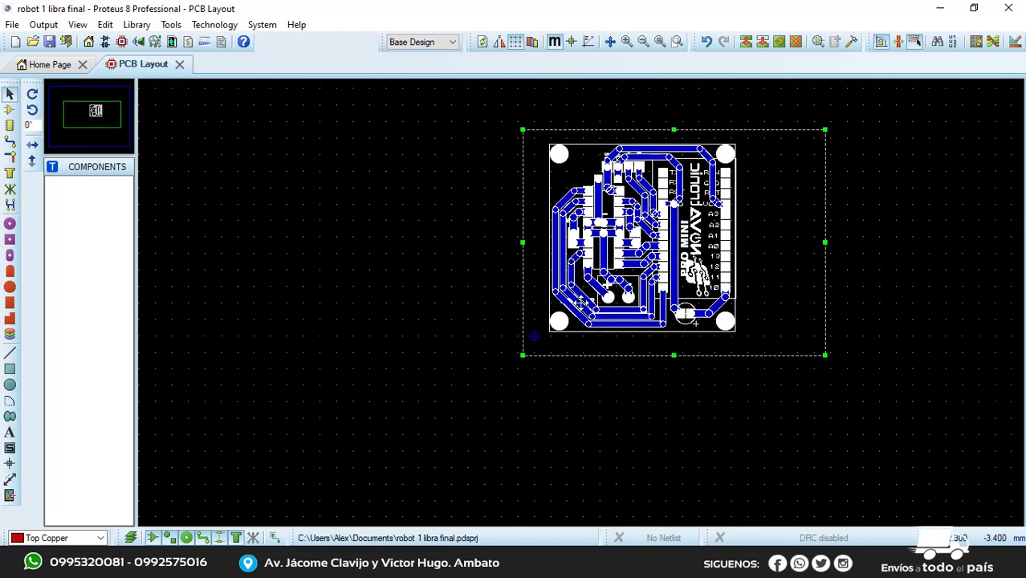
{"action": "scroll", "coordinate": [581, 302], "scroll_direction": "up", "scroll_amount": 2}
{"action": "middle_click_drag", "start_coordinate": [580, 300], "coordinate": [568, 274]}
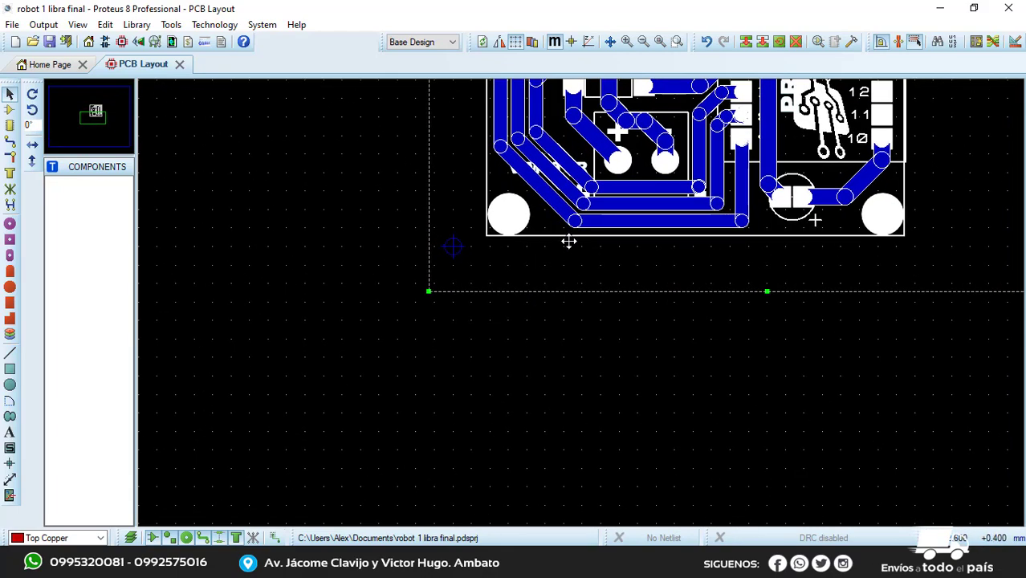
{"action": "left_click_drag", "start_coordinate": [569, 241], "coordinate": [536, 245]}
{"action": "scroll", "coordinate": [559, 346], "scroll_direction": "down", "scroll_amount": 4}
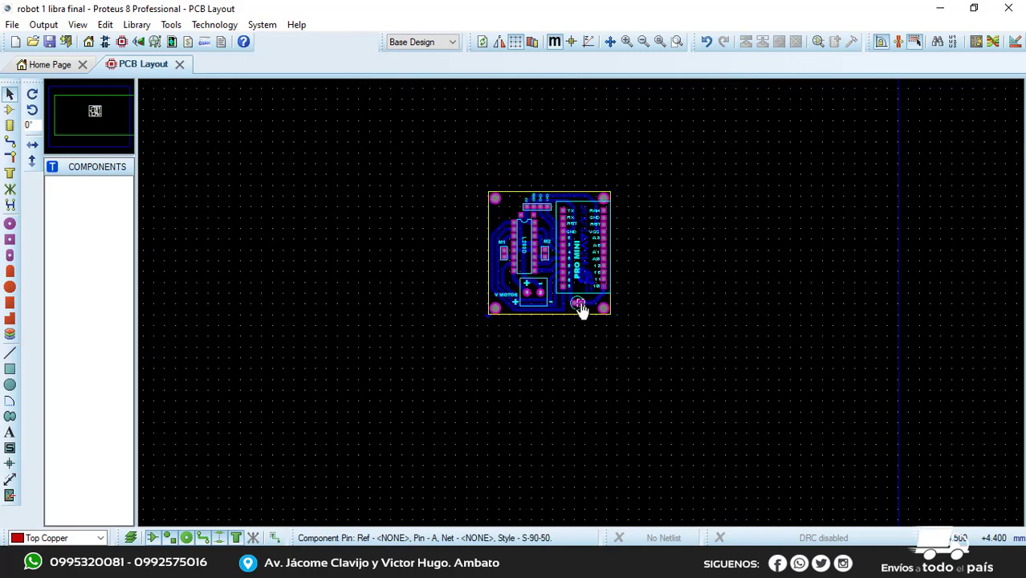
Delete the Board Edge outline around the circuit
{"action": "scroll", "coordinate": [575, 319], "scroll_direction": "up", "scroll_amount": 4}
{"action": "left_click", "coordinate": [580, 303]}
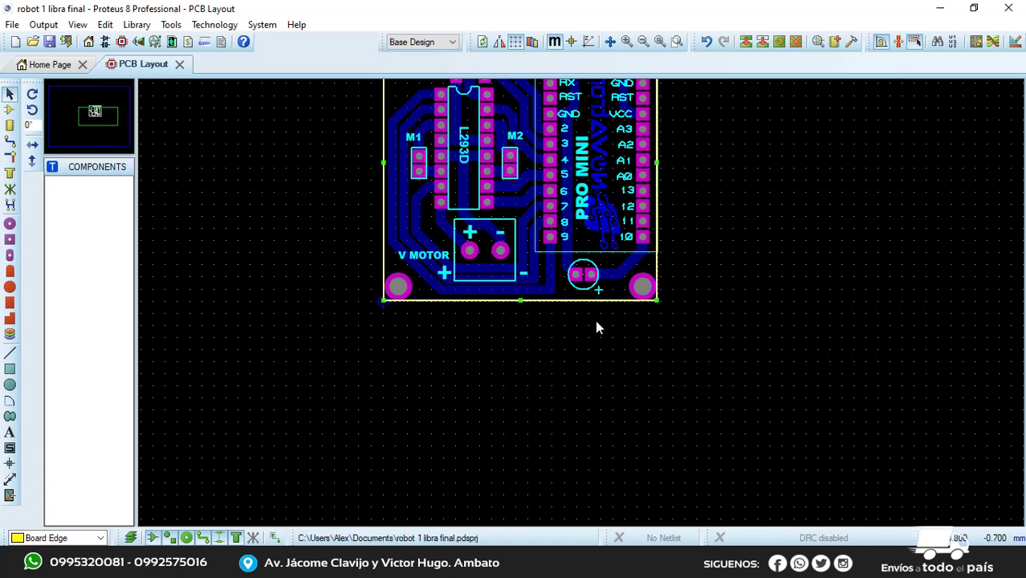
{"action": "key", "text": "Delete"}
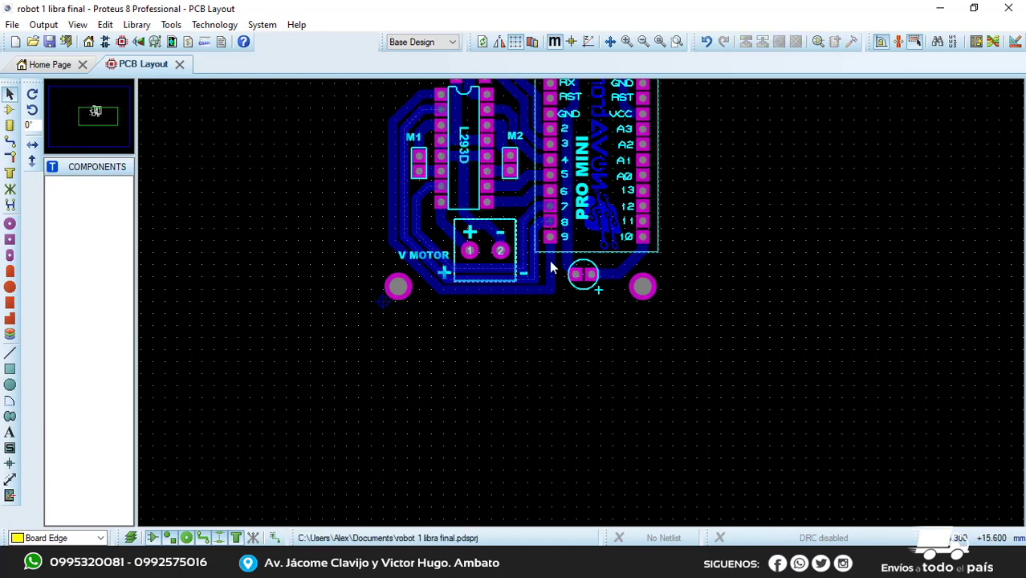
{"action": "middle_click_drag", "start_coordinate": [652, 293], "coordinate": [710, 388]}
{"action": "scroll", "coordinate": [787, 331], "scroll_direction": "up", "scroll_amount": 1}
{"action": "middle_click_drag", "start_coordinate": [777, 340], "coordinate": [790, 373]}
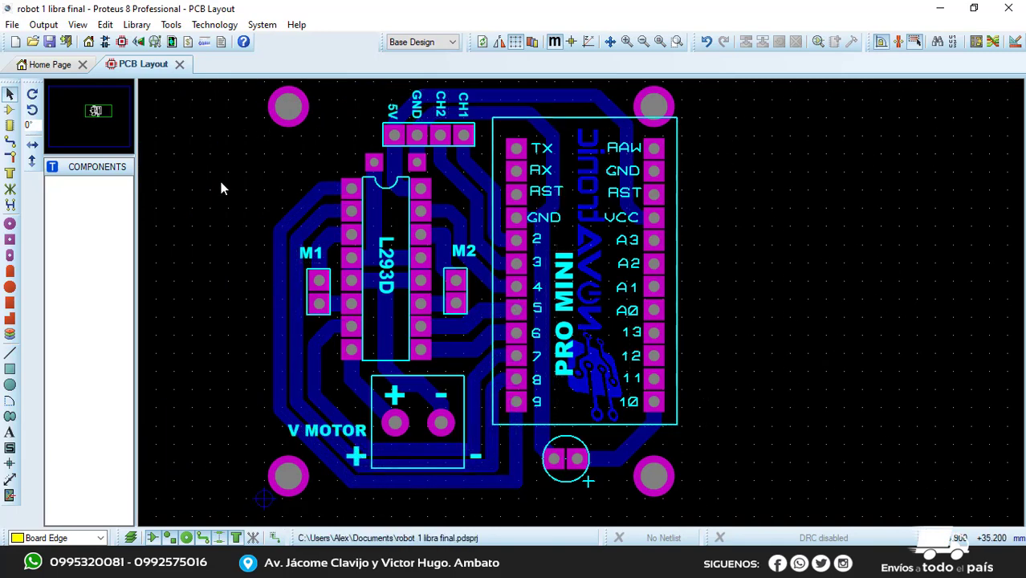
{"action": "scroll", "coordinate": [636, 317], "scroll_direction": "down", "scroll_amount": 1}
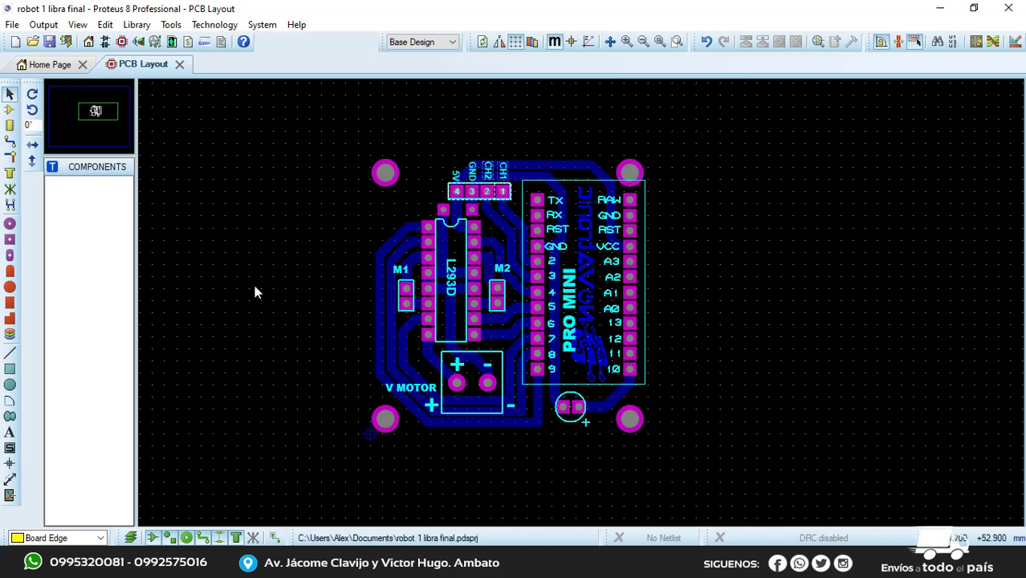
Start the Gerber/Excellon output without the pre-production check, using Mirror reflection and the RS274X format
{"action": "left_click", "coordinate": [50, 41]}
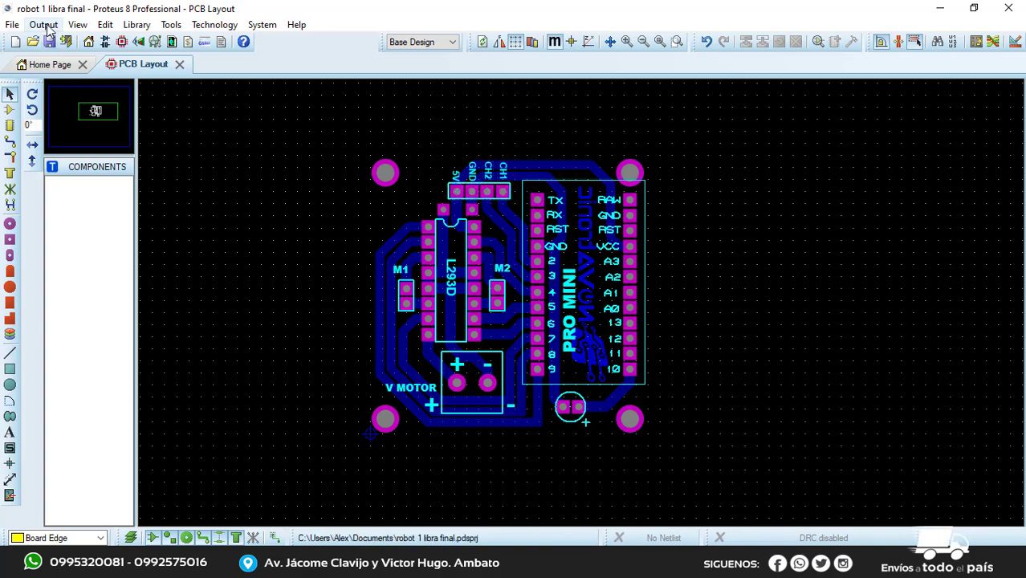
{"action": "left_click", "coordinate": [45, 25]}
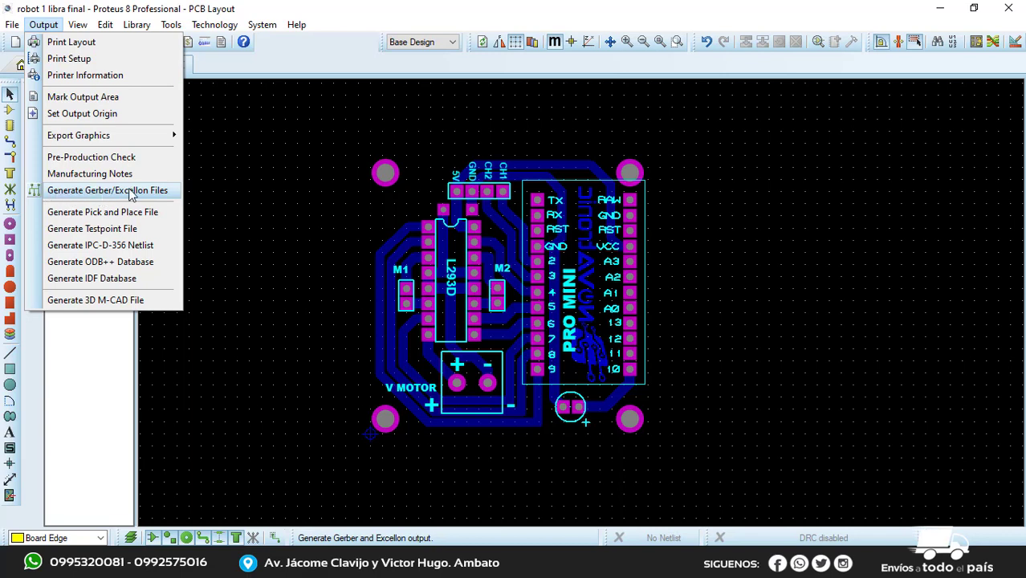
{"action": "left_click", "coordinate": [128, 198]}
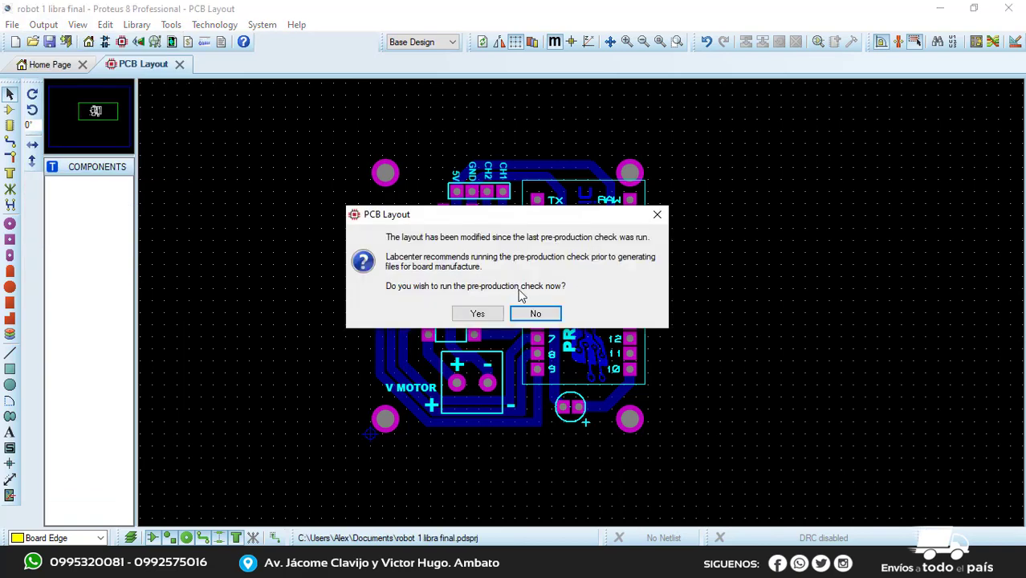
{"action": "left_click", "coordinate": [535, 314]}
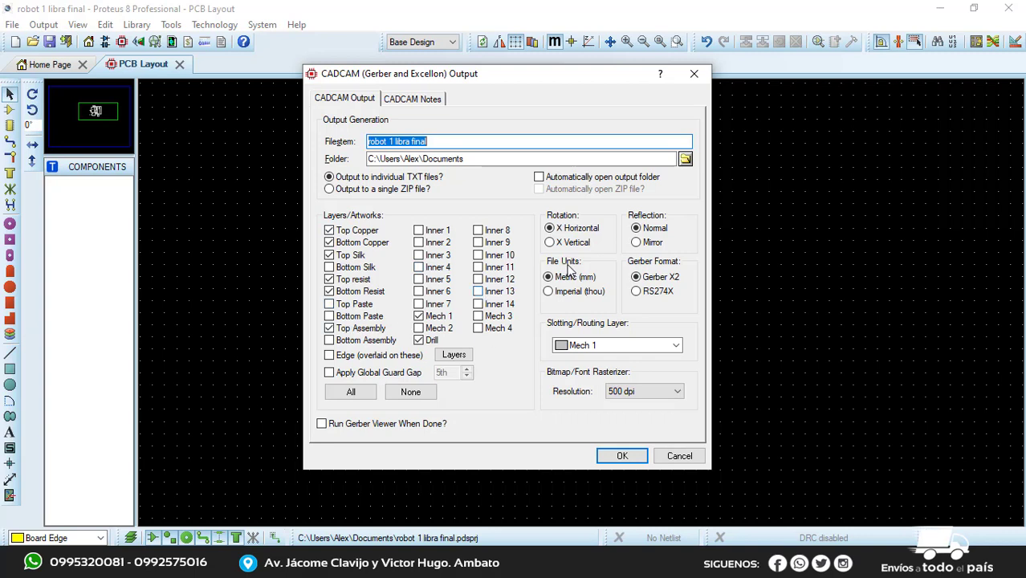
{"action": "left_click", "coordinate": [639, 246]}
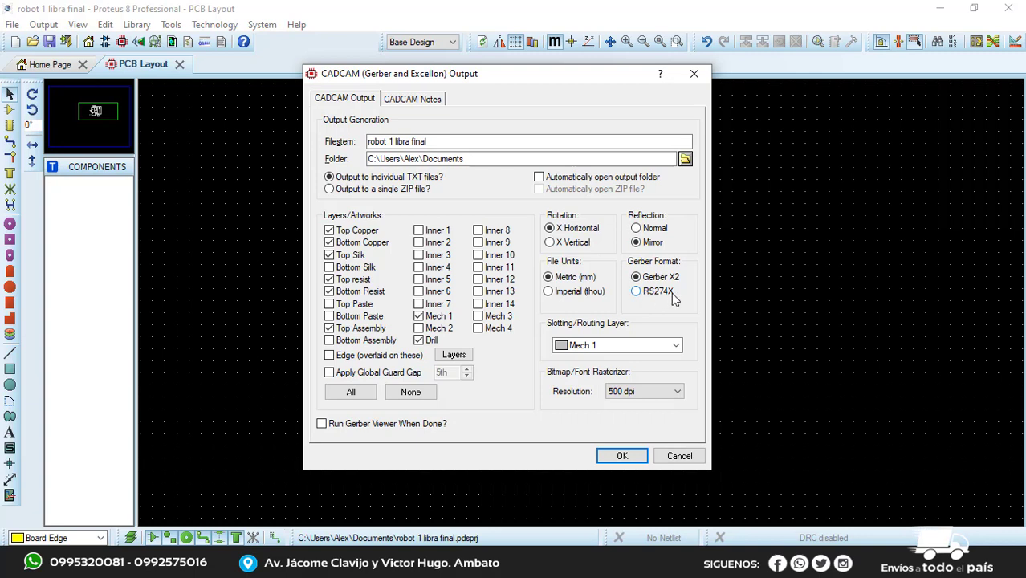
{"action": "left_click", "coordinate": [636, 291]}
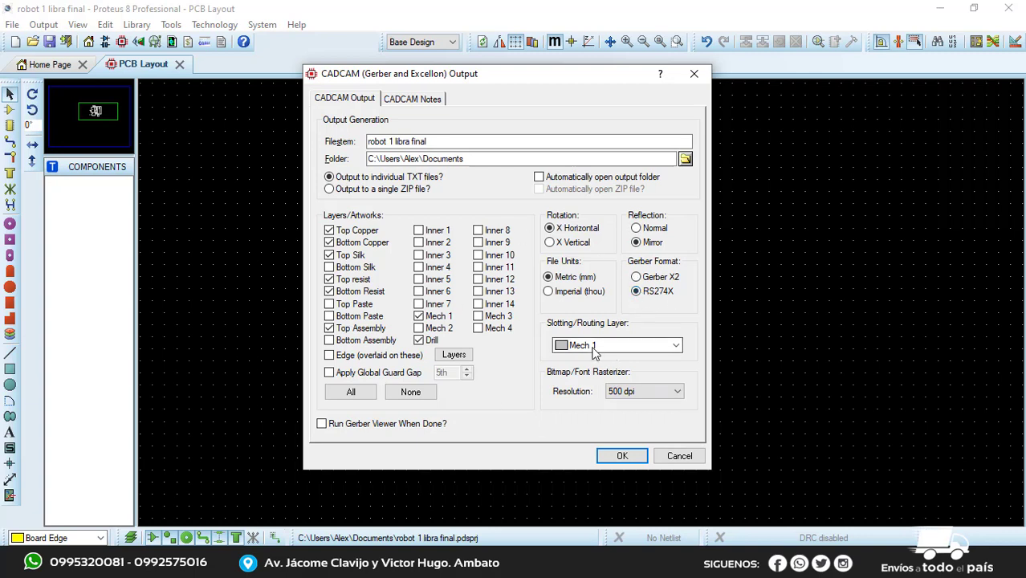
Create a new desktop folder named CIRCUITO as the output folder and generate the Gerber and drill files there
{"action": "left_click", "coordinate": [685, 161]}
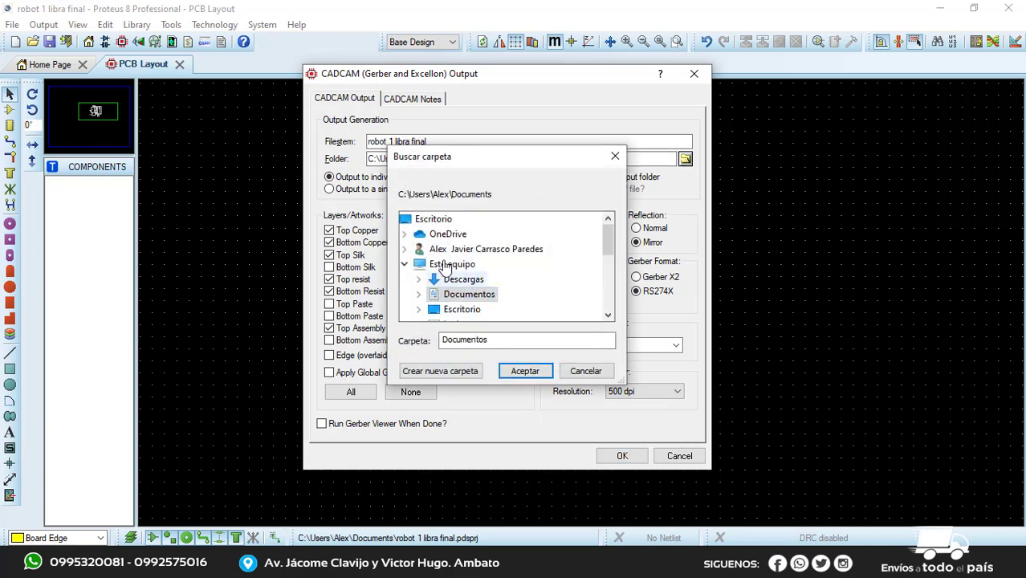
{"action": "left_click", "coordinate": [432, 220]}
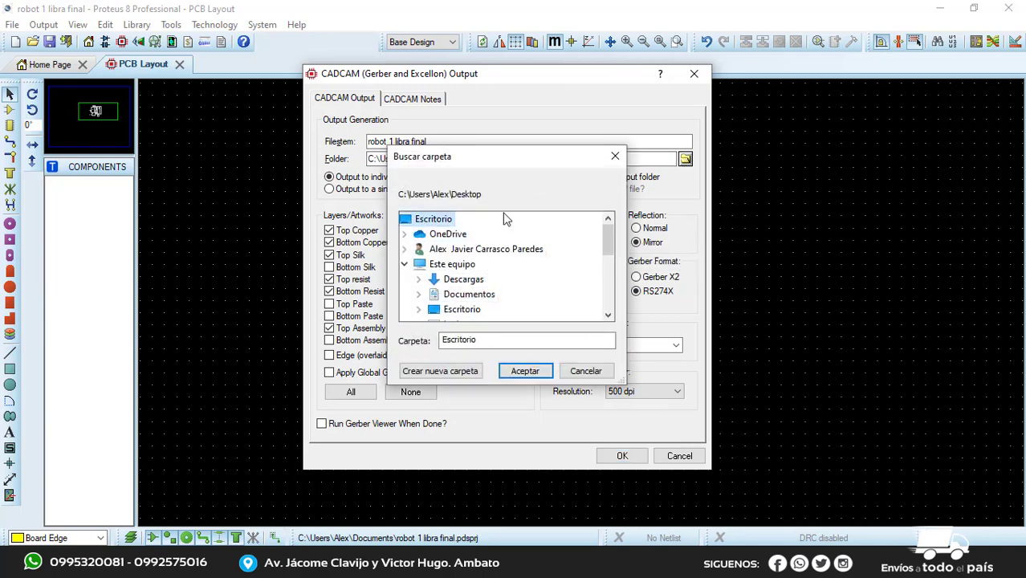
{"action": "left_click", "coordinate": [473, 372]}
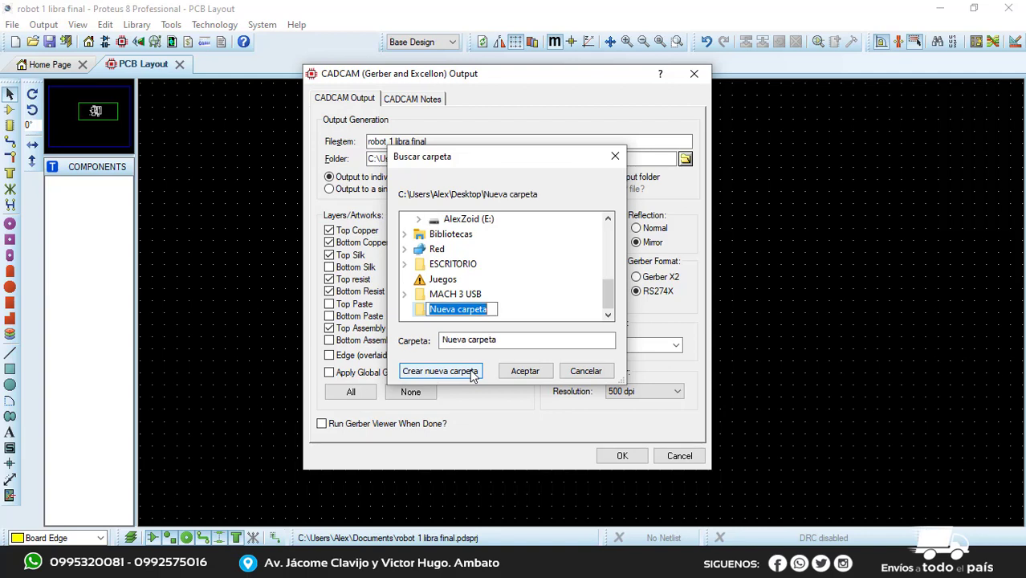
{"action": "type", "text": "CIRCUITO"}
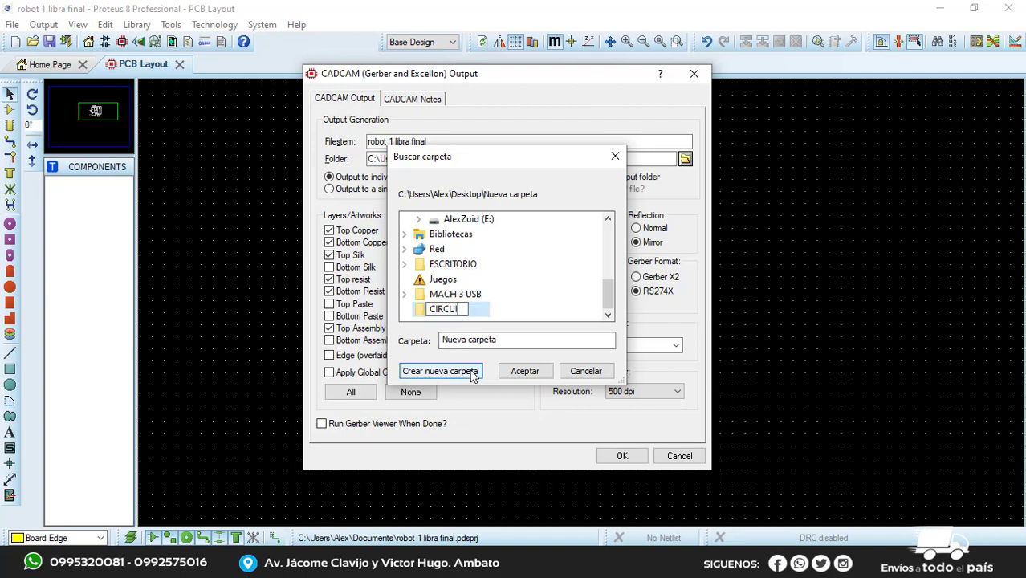
{"action": "left_click", "coordinate": [418, 311]}
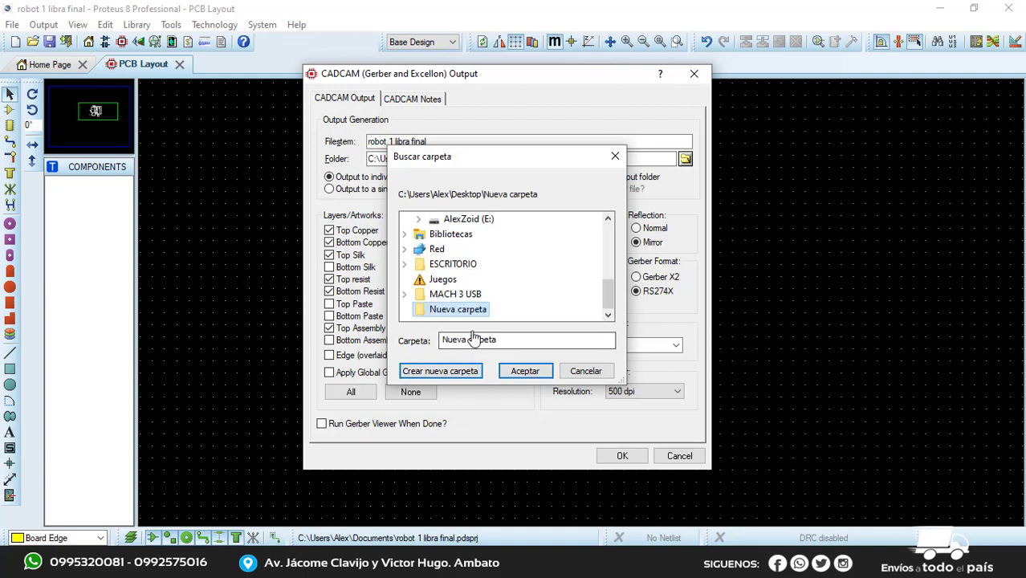
{"action": "left_click", "coordinate": [524, 371]}
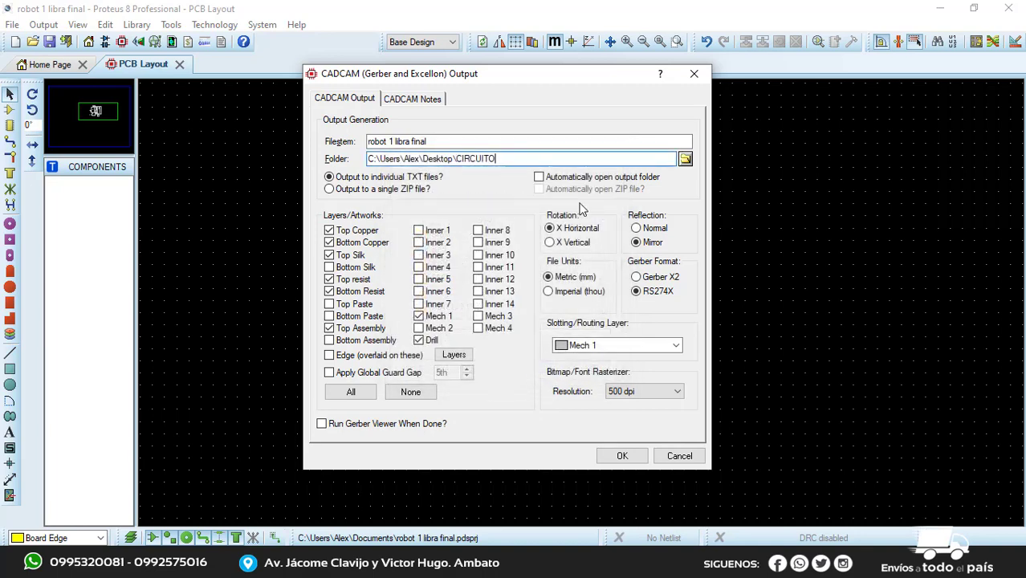
{"action": "left_click", "coordinate": [623, 456]}
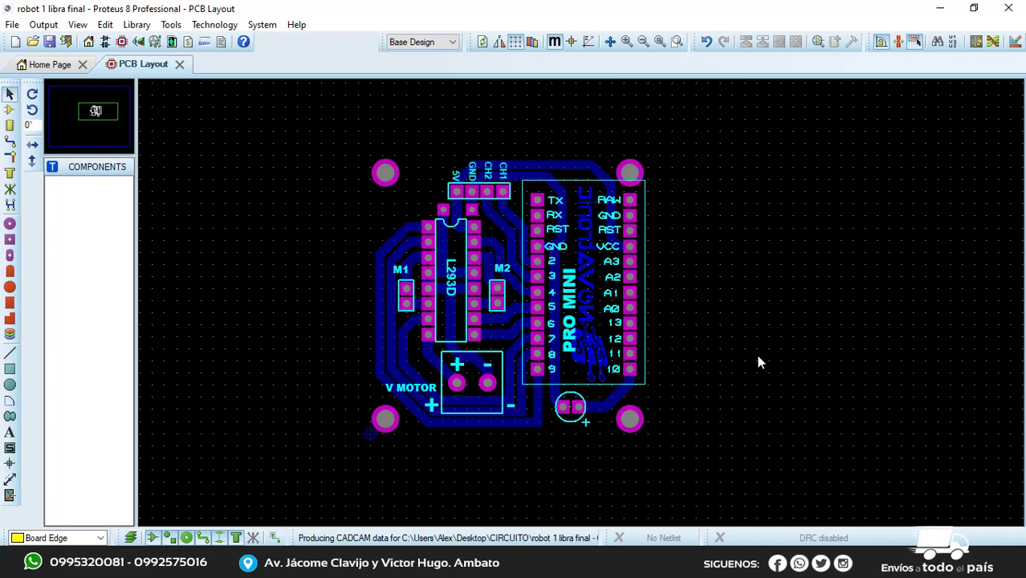
Examine the generated CADCAM files in the CIRCUITO desktop folder, widening the name column to read the full file names
{"action": "left_click", "coordinate": [941, 9]}
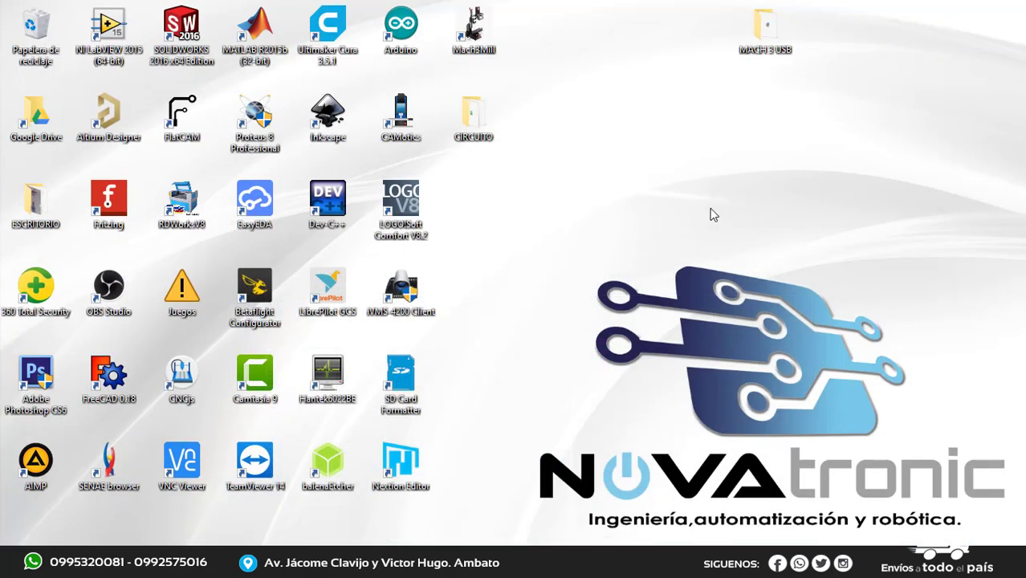
{"action": "double_click", "coordinate": [493, 129]}
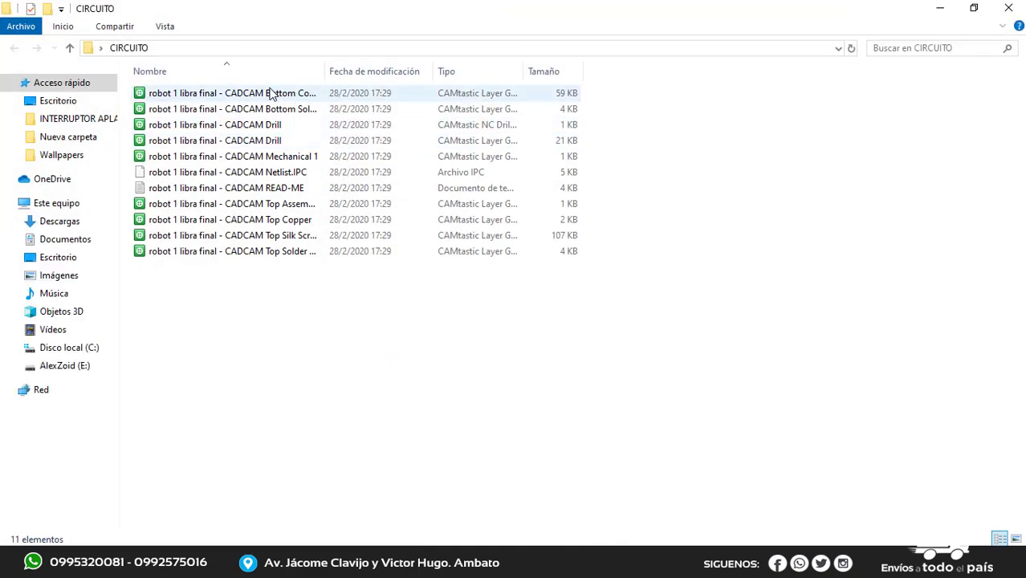
{"action": "left_click_drag", "start_coordinate": [328, 73], "coordinate": [443, 73]}
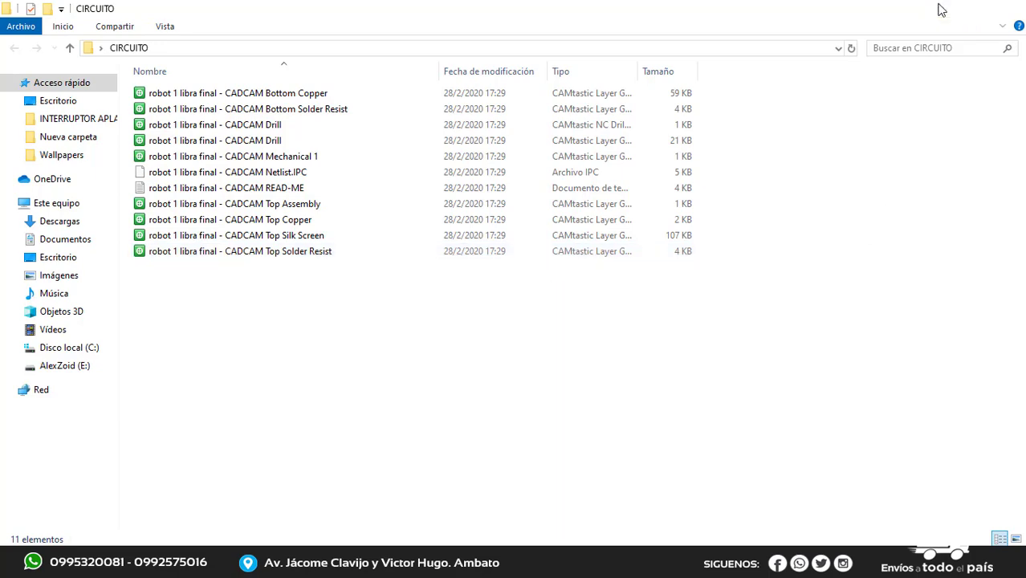
{"action": "left_click", "coordinate": [941, 8]}
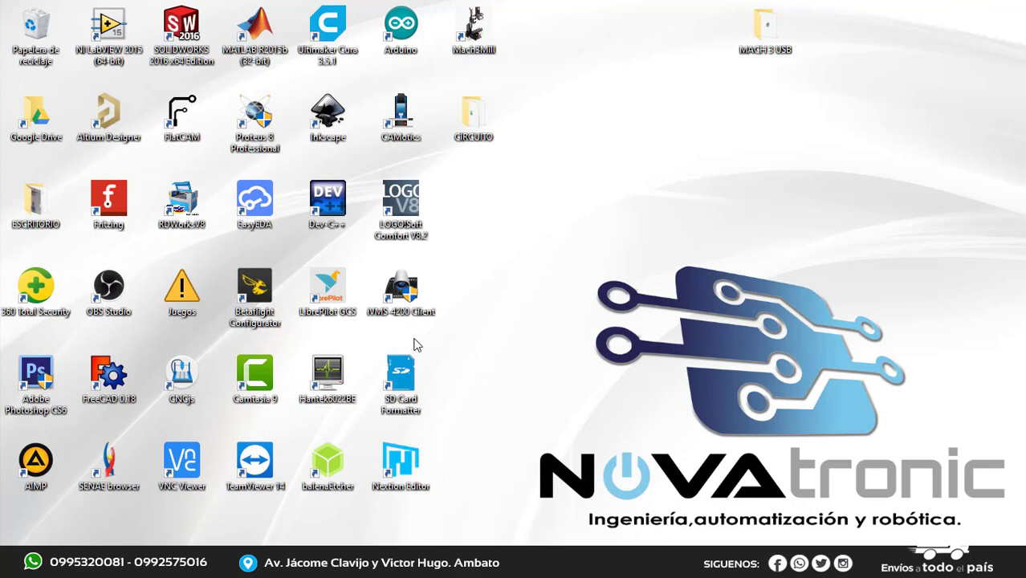
Switch to FlatCAM and open the Gerber file robot 1 libra final - CADCAM Bottom Copper from the CIRCUITO desktop folder
{"action": "left_click", "coordinate": [185, 117]}
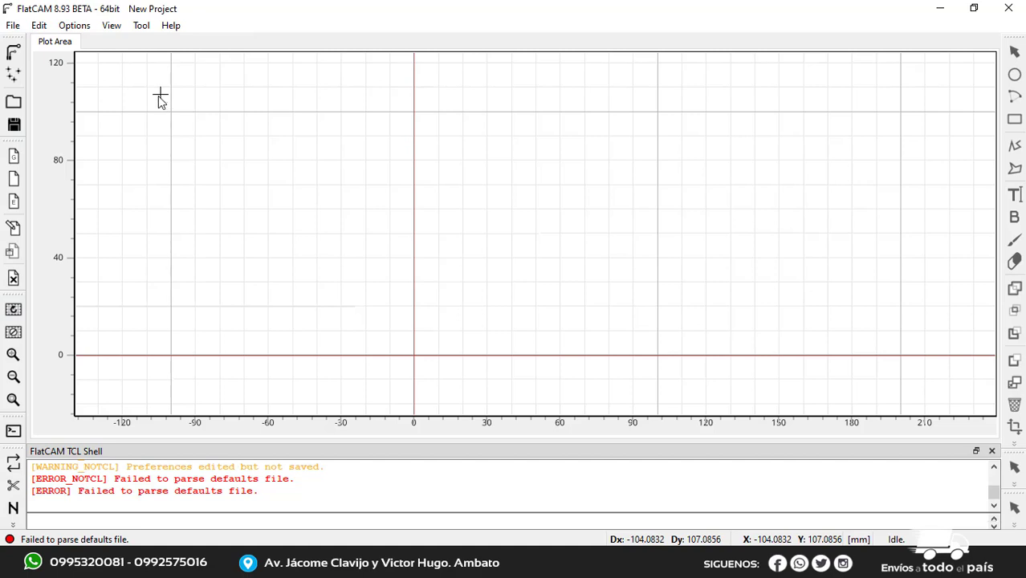
{"action": "left_click", "coordinate": [14, 54]}
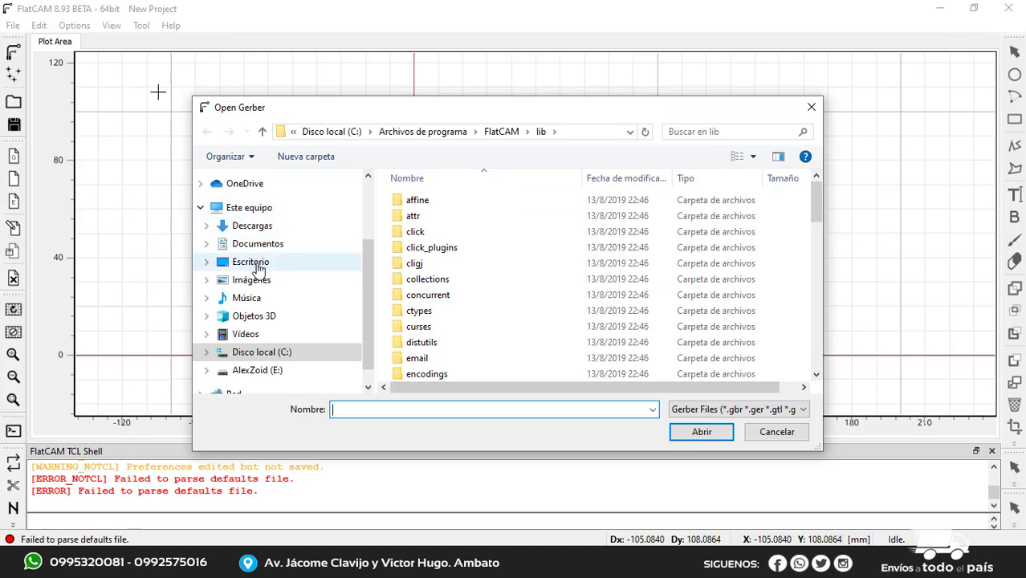
{"action": "left_click", "coordinate": [259, 268]}
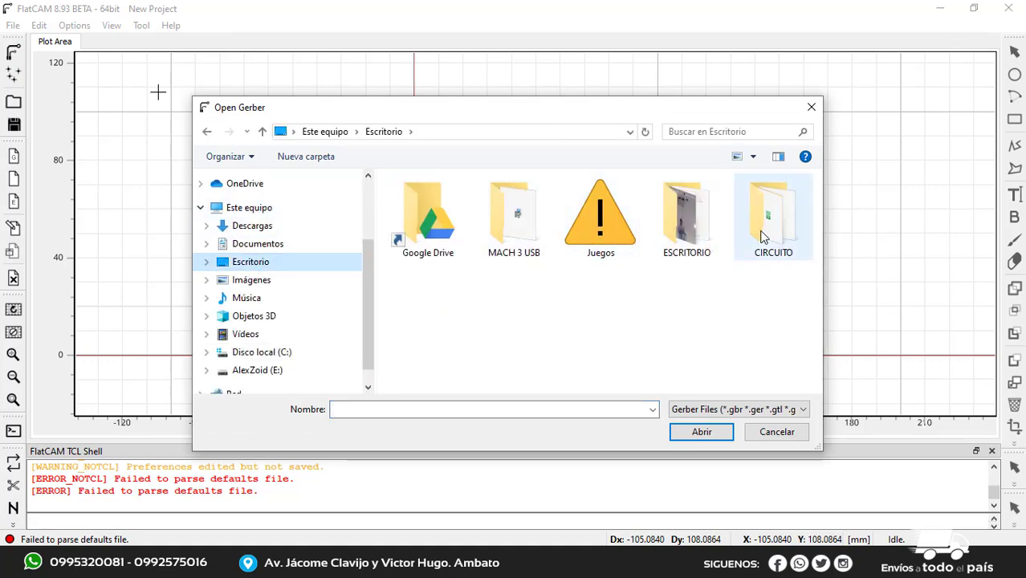
{"action": "left_click", "coordinate": [763, 235]}
{"action": "double_click", "coordinate": [763, 236]}
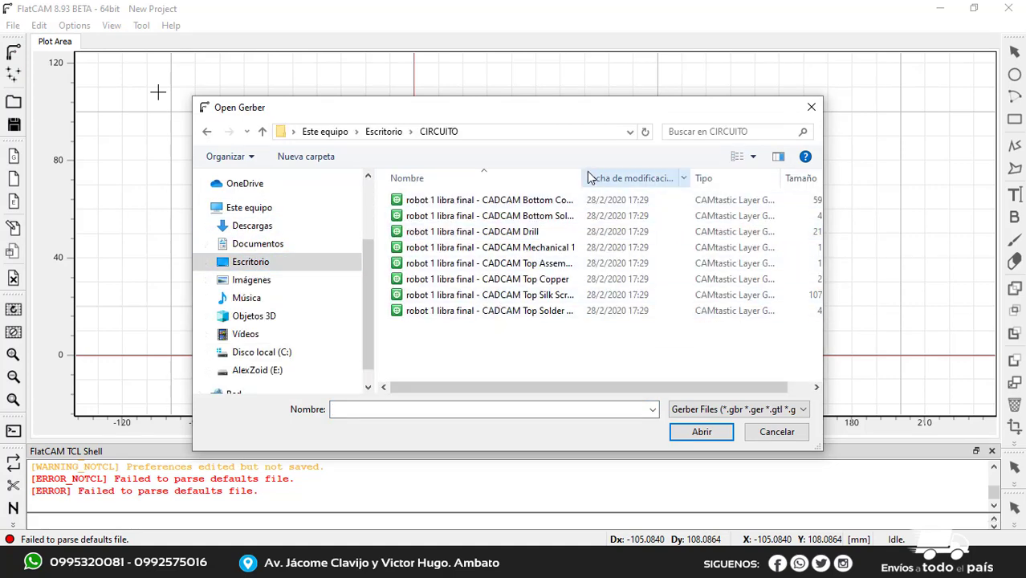
{"action": "left_click_drag", "start_coordinate": [584, 178], "coordinate": [668, 176]}
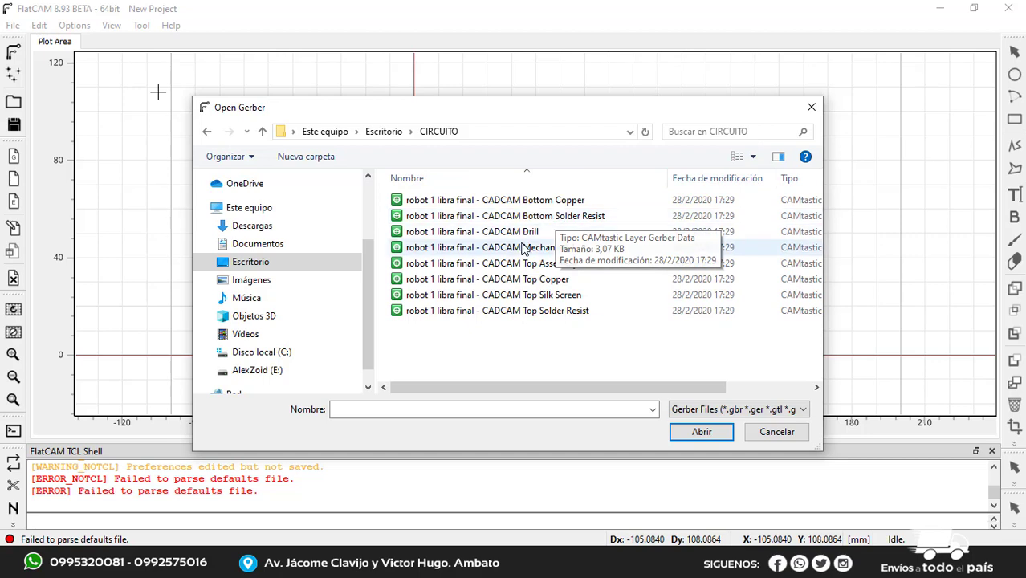
{"action": "left_click", "coordinate": [567, 206]}
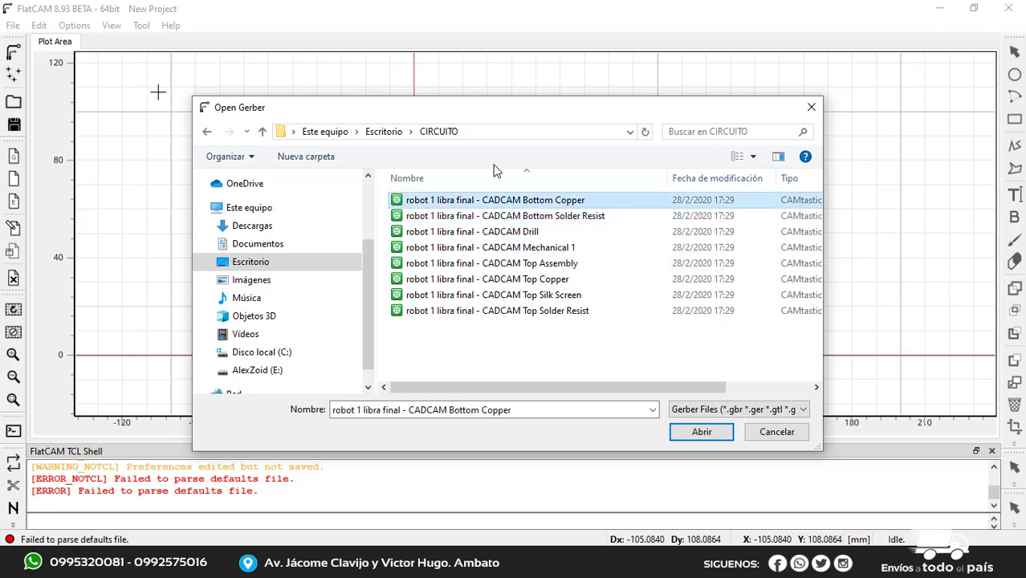
{"action": "left_click", "coordinate": [702, 433]}
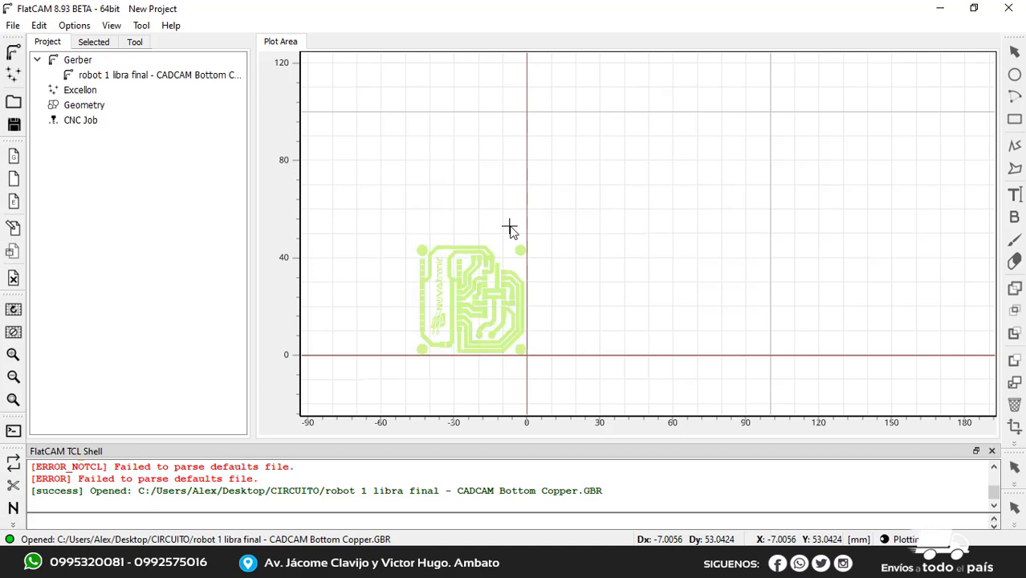
Compare the loaded Bottom Copper layer with the original PCB layout in Proteus, and return to FlatCAM
{"action": "scroll", "coordinate": [536, 237], "scroll_direction": "down", "scroll_amount": 1}
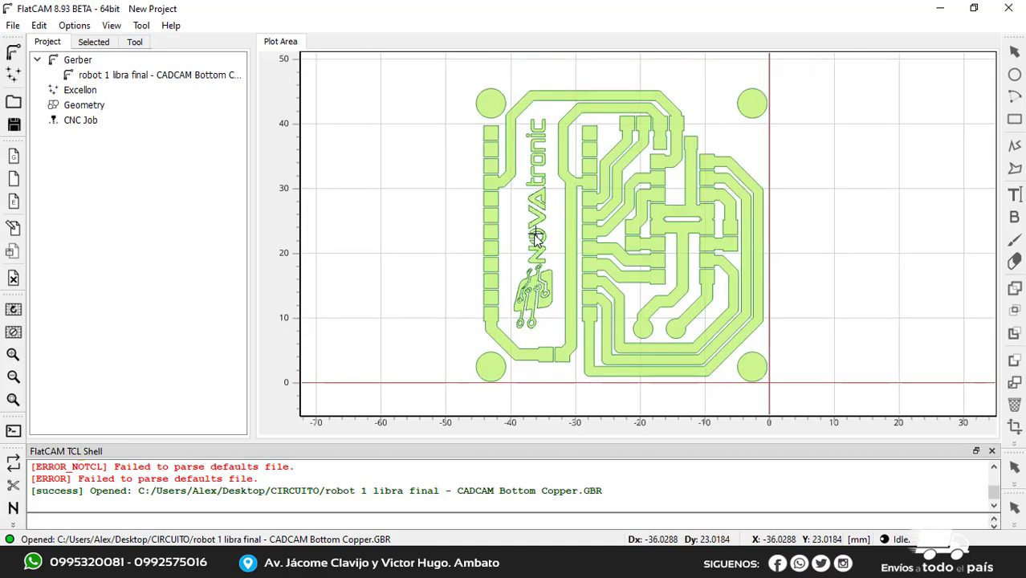
{"action": "scroll", "coordinate": [537, 237], "scroll_direction": "down", "scroll_amount": 1}
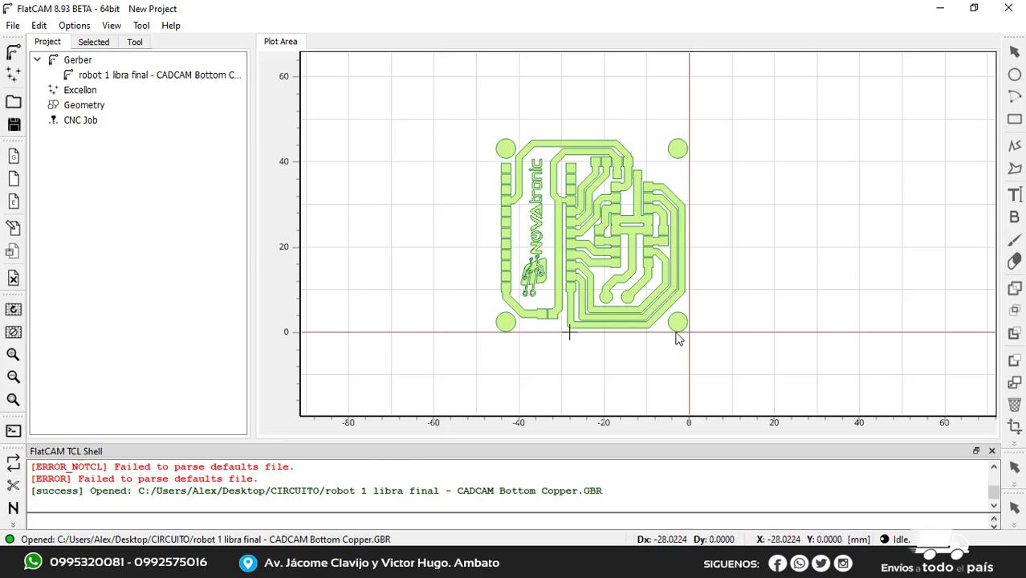
{"action": "mouse_move", "coordinate": [572, 566]}
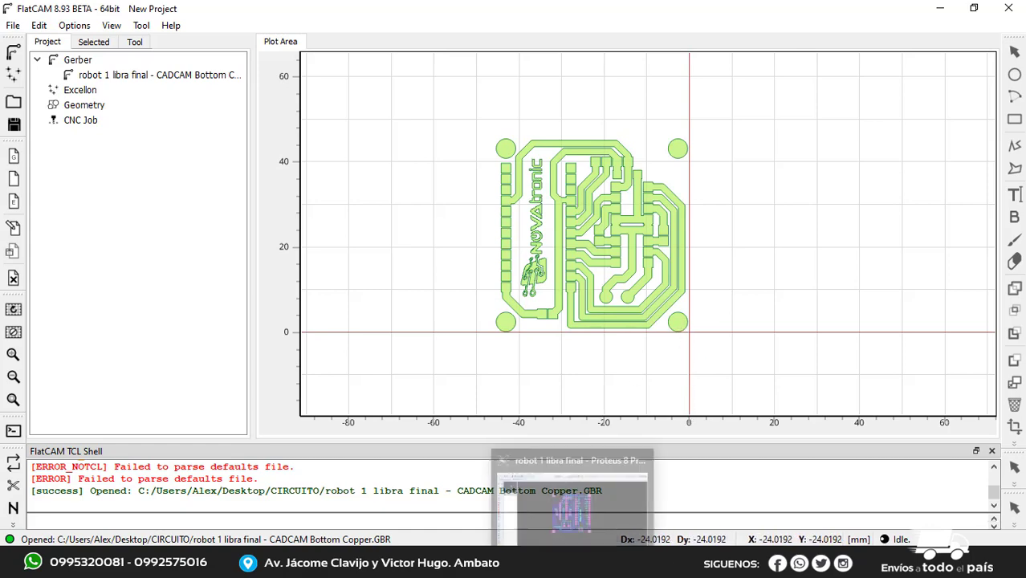
{"action": "left_click", "coordinate": [571, 502]}
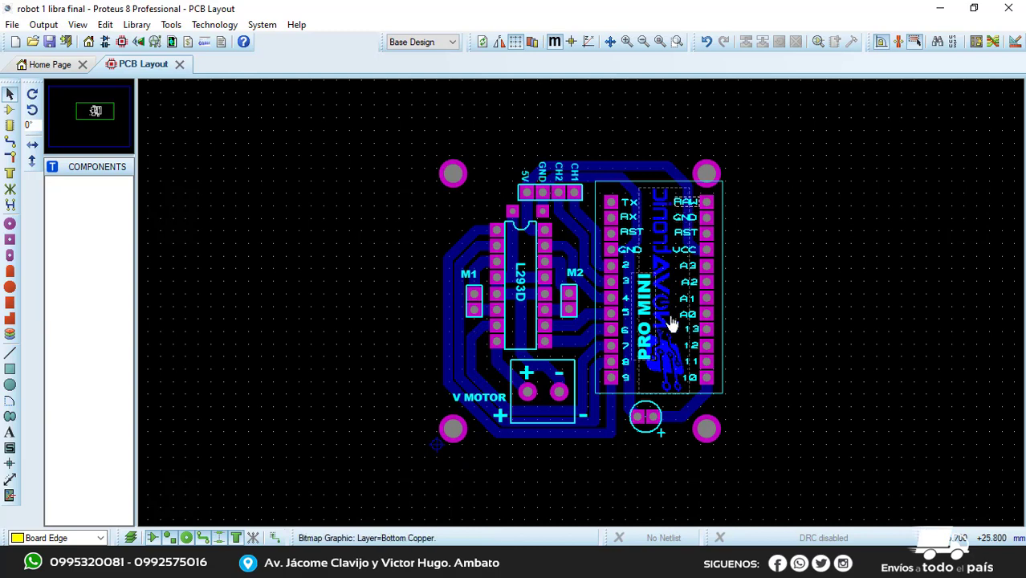
{"action": "mouse_move", "coordinate": [611, 566]}
{"action": "left_click", "coordinate": [610, 498]}
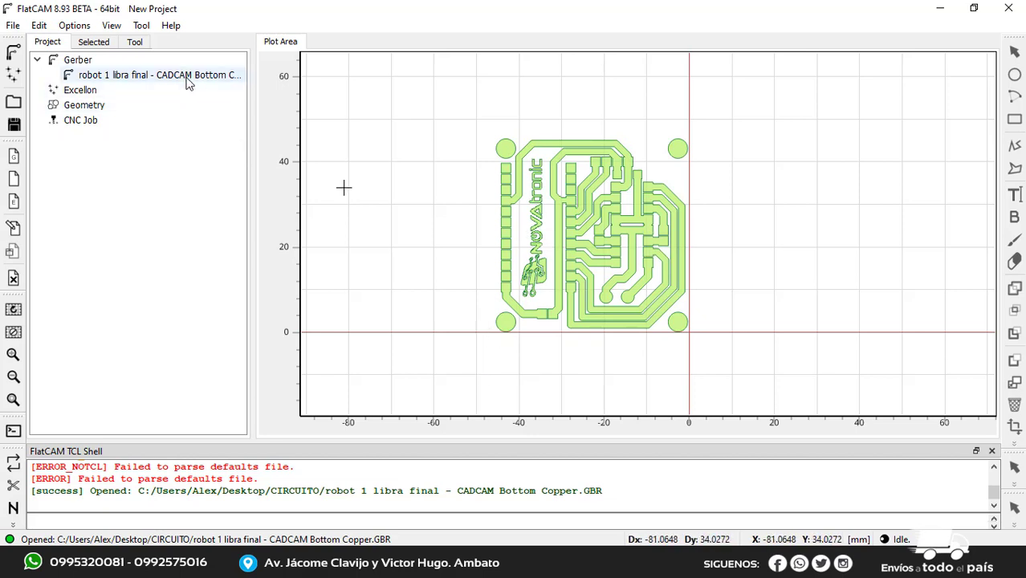
Open the Bottom Copper Gerber object's properties and offset it by the vector (45, 0)
{"action": "left_click", "coordinate": [159, 77]}
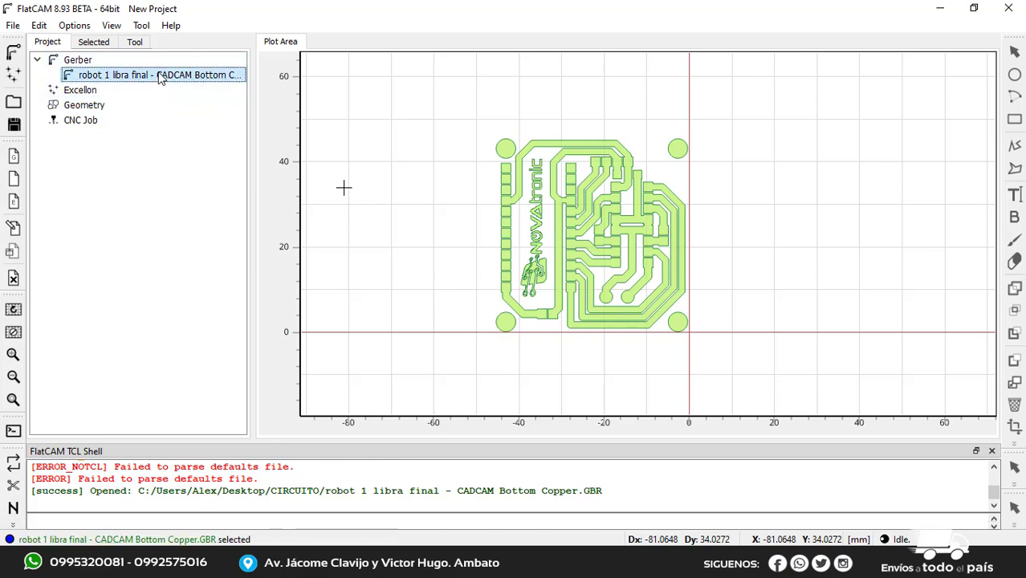
{"action": "double_click", "coordinate": [157, 75]}
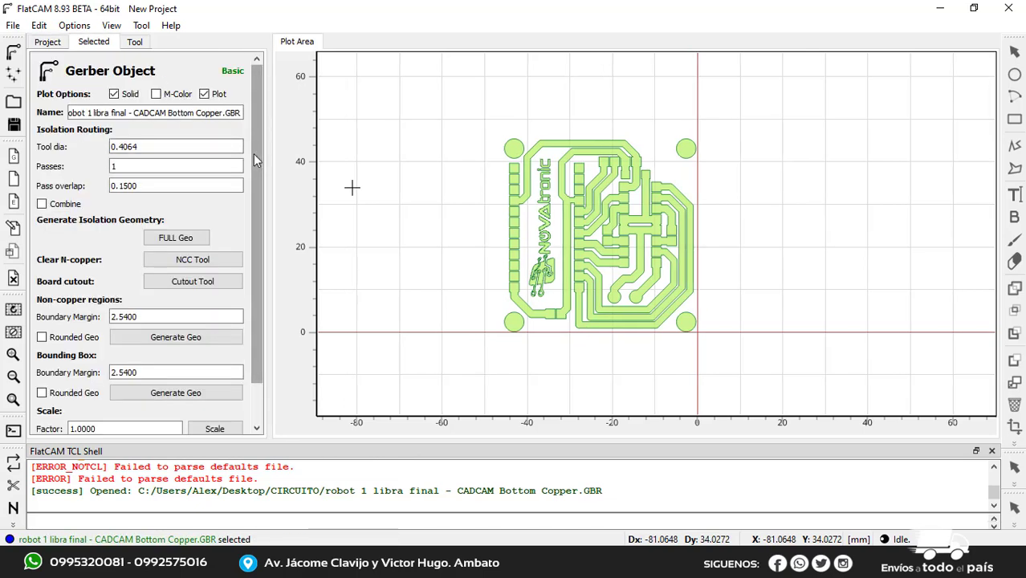
{"action": "left_click_drag", "start_coordinate": [256, 240], "coordinate": [256, 317]}
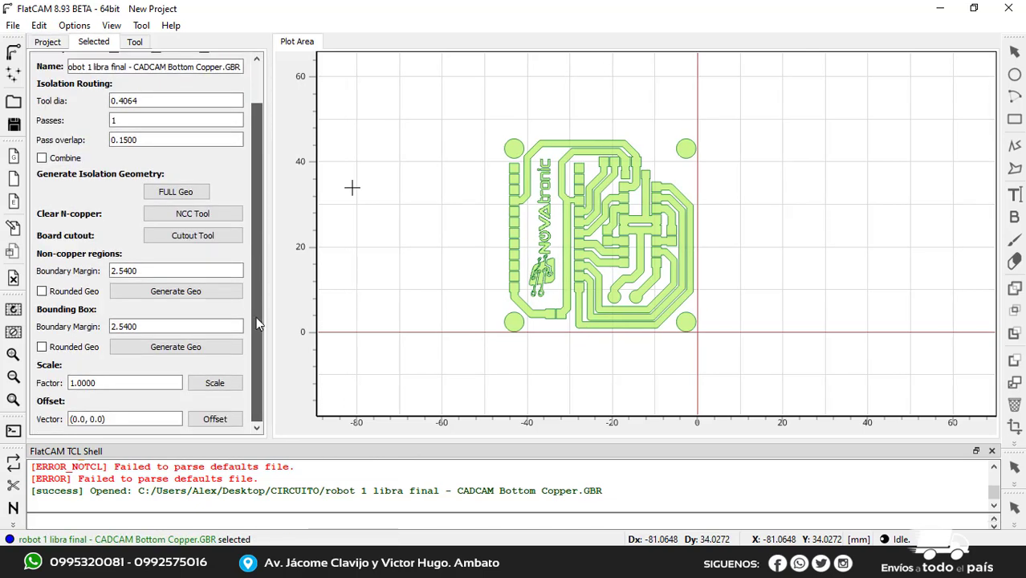
{"action": "left_click", "coordinate": [84, 417]}
{"action": "left_click", "coordinate": [84, 417]}
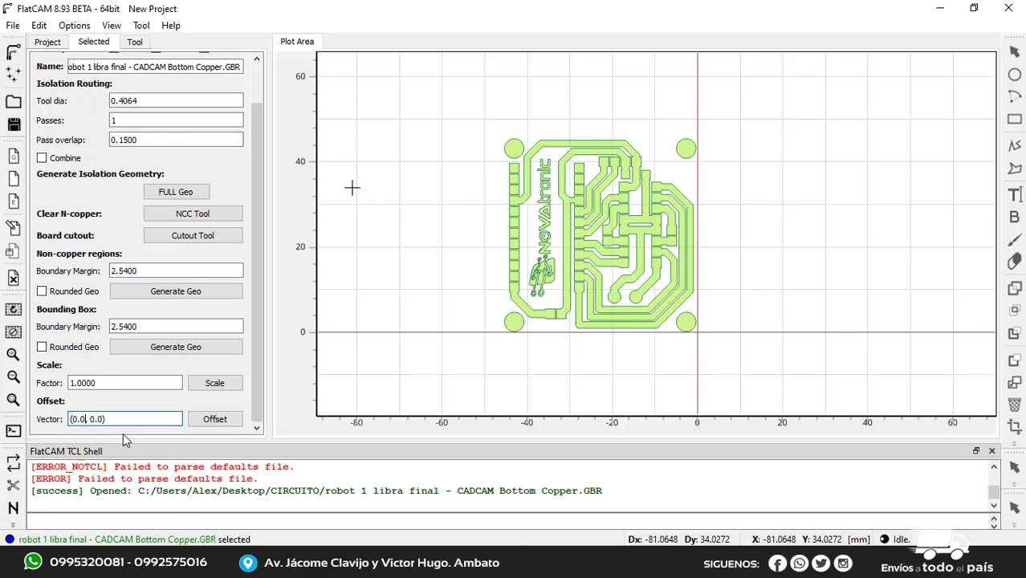
{"action": "key", "text": "BackSpace"}
{"action": "key", "text": "BackSpace"}
{"action": "key", "text": "BackSpace"}
{"action": "type", "text": "X"}
{"action": "key", "text": "BackSpace"}
{"action": "key", "text": "BackSpace"}
{"action": "key", "text": "BackSpace"}
{"action": "type", "text": "Y"}
{"action": "key", "text": "BackSpace"}
{"action": "type", "text": "0"}
{"action": "key", "text": "BackSpace"}
{"action": "type", "text": "45"}
{"action": "left_click", "coordinate": [204, 425]}
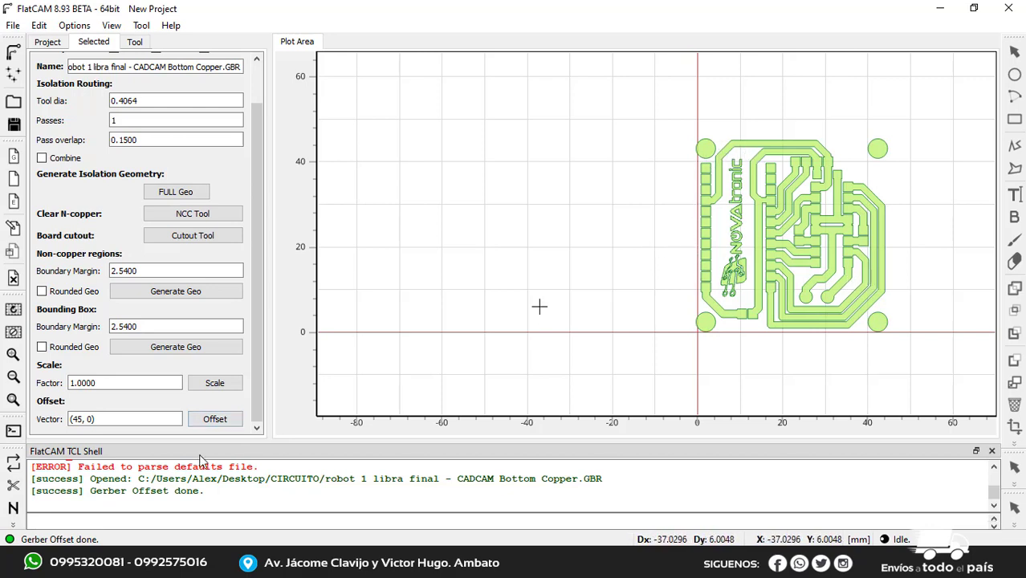
Offset the Bottom Copper Gerber object by an additional vector of (1, 0)
{"action": "left_click", "coordinate": [81, 423]}
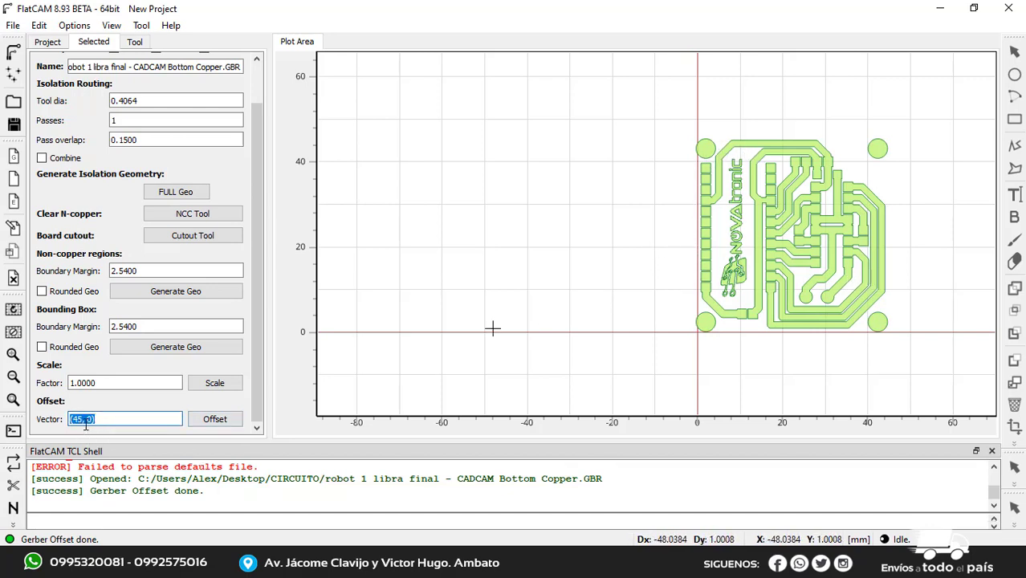
{"action": "left_click", "coordinate": [79, 421]}
{"action": "key", "text": "BackSpace"}
{"action": "type", "text": "-"}
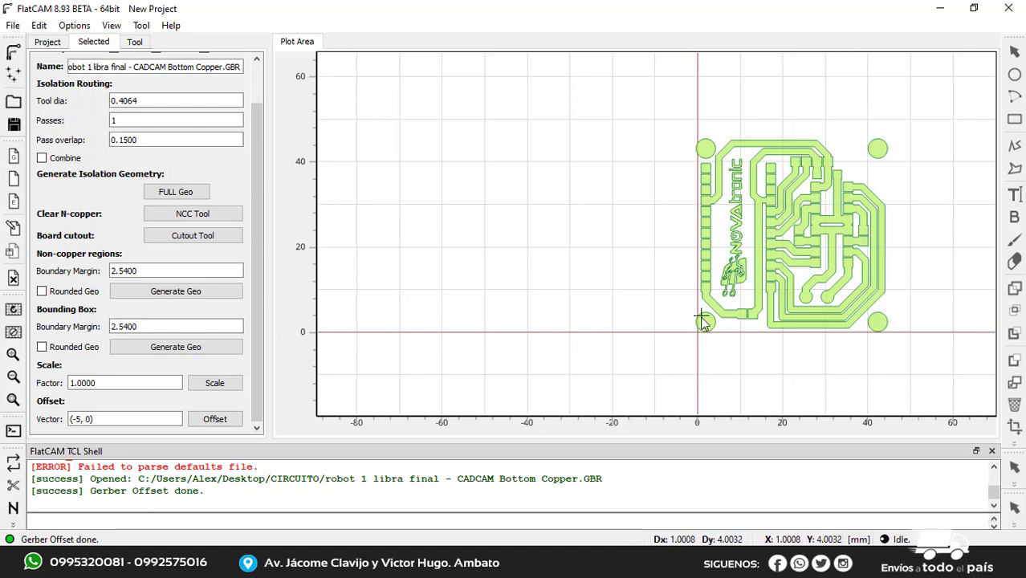
{"action": "left_click_drag", "start_coordinate": [83, 420], "coordinate": [76, 420]}
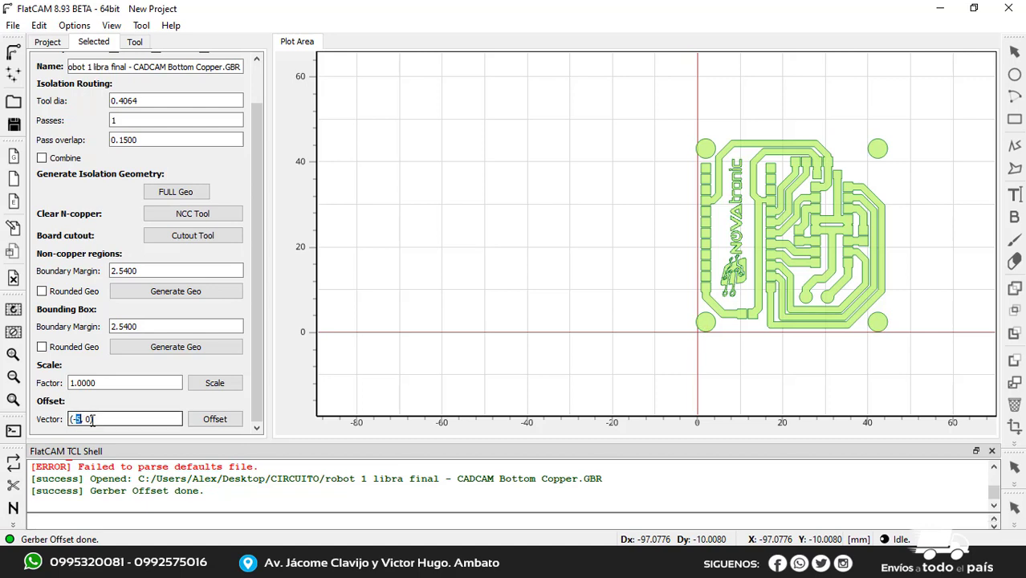
{"action": "key", "text": "BackSpace"}
{"action": "left_click", "coordinate": [215, 419]}
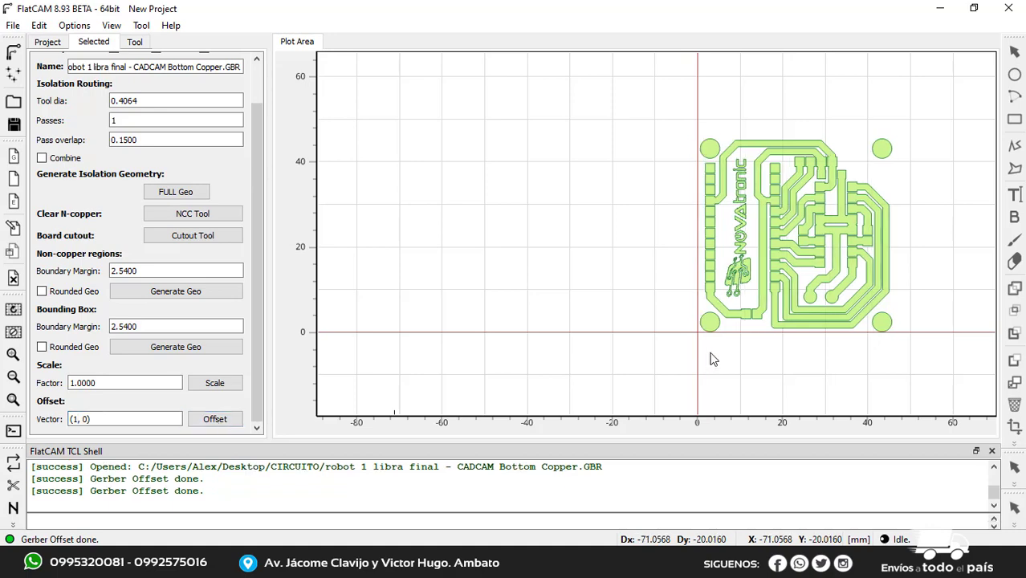
Set the isolation routing tool diameter of the Bottom Copper Gerber object to 0.2
{"action": "right_click_drag", "start_coordinate": [671, 308], "coordinate": [505, 312]}
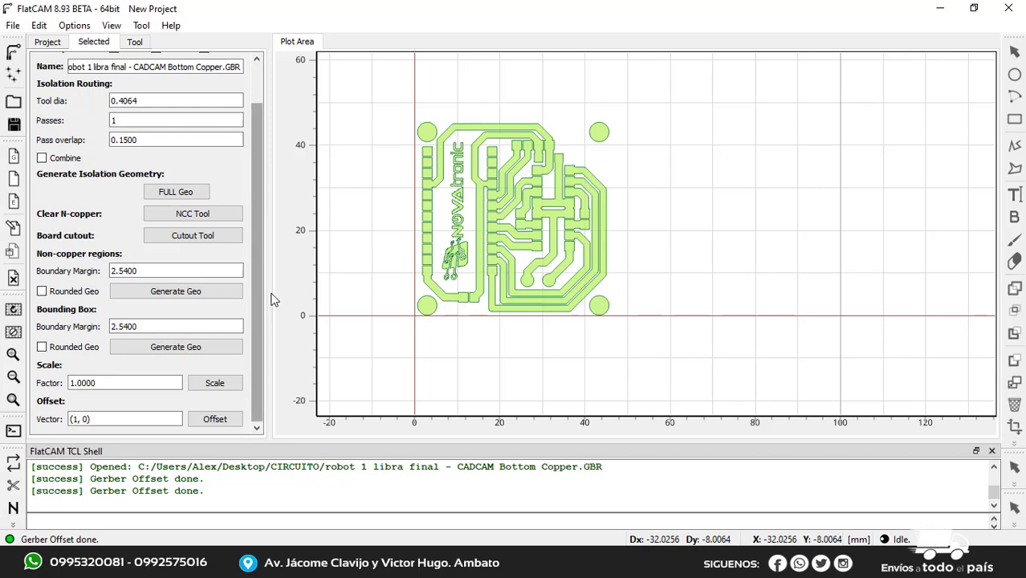
{"action": "scroll", "coordinate": [265, 297], "scroll_direction": "up", "scroll_amount": 2}
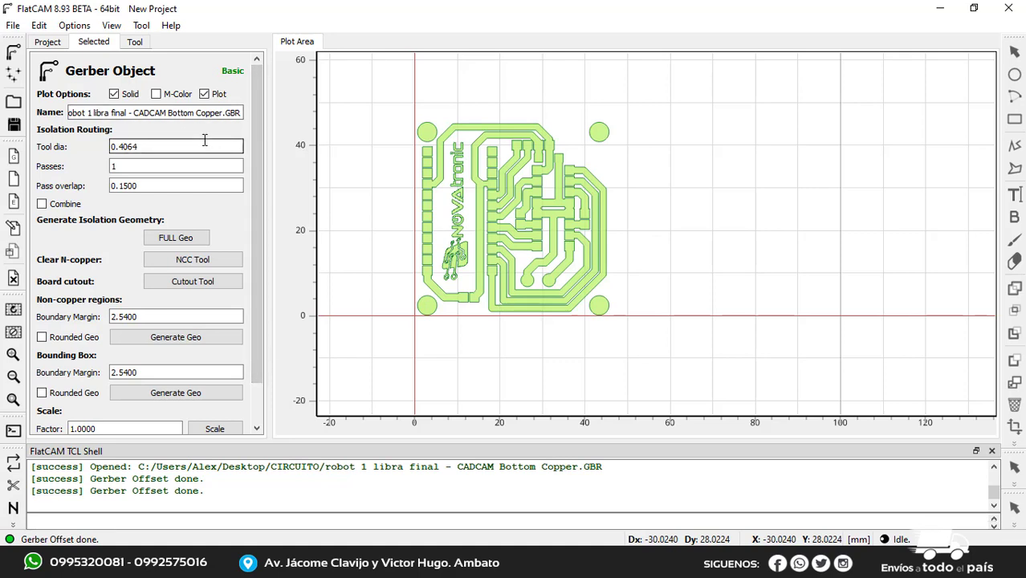
{"action": "left_click", "coordinate": [148, 147]}
{"action": "left_click", "coordinate": [151, 147]}
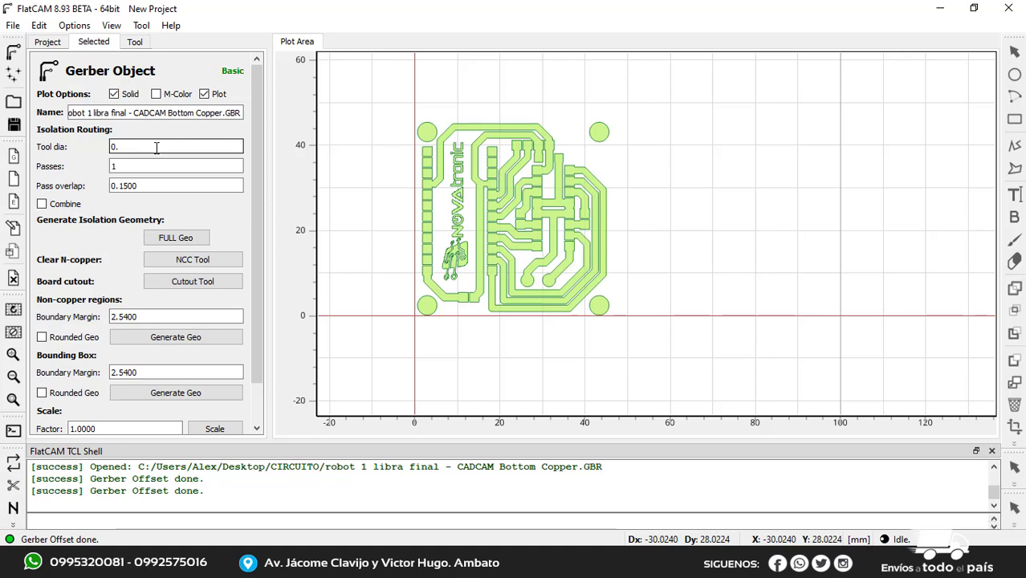
{"action": "type", "text": "2"}
Generate the full isolation geometry with 1 pass and inspect the paths around the pads, tracks and logo
{"action": "left_click", "coordinate": [137, 163]}
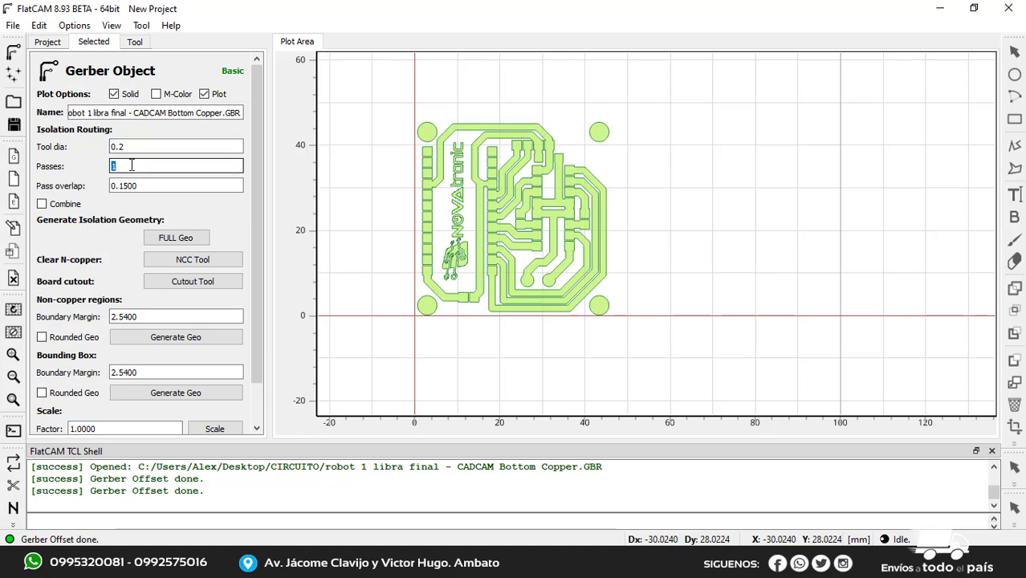
{"action": "left_click", "coordinate": [69, 170]}
{"action": "left_click", "coordinate": [118, 169]}
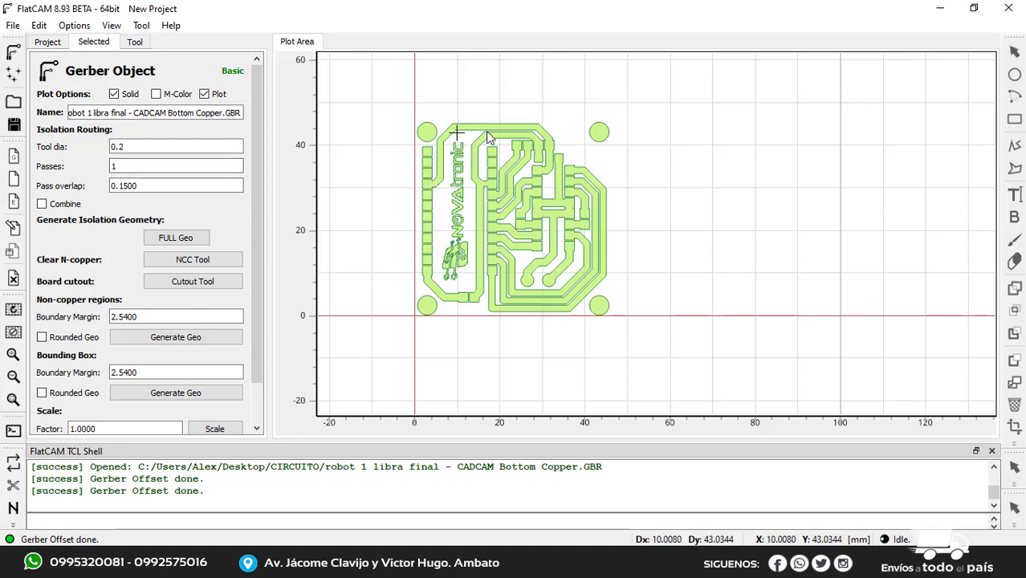
{"action": "left_click", "coordinate": [130, 165]}
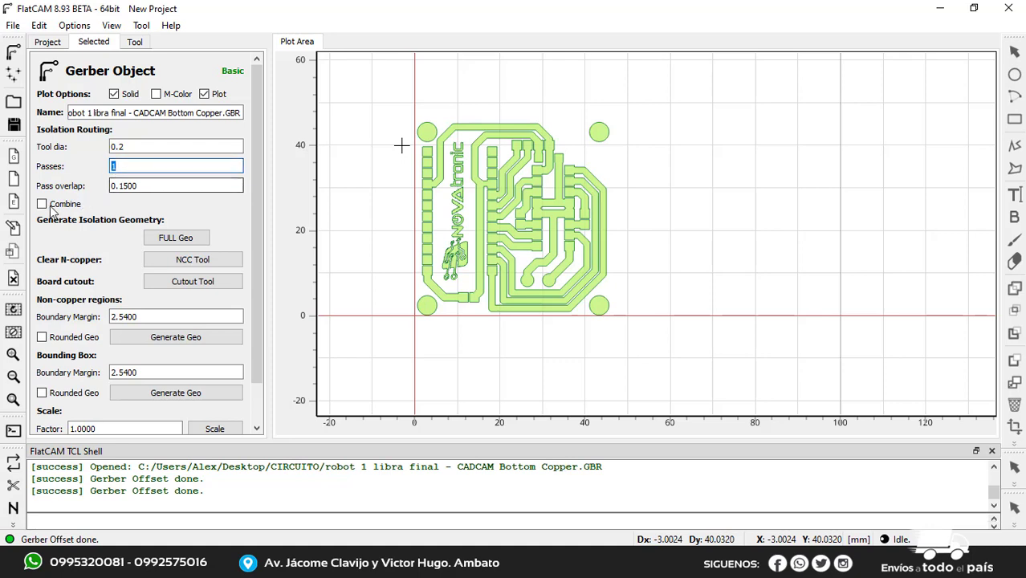
{"action": "left_click", "coordinate": [165, 167]}
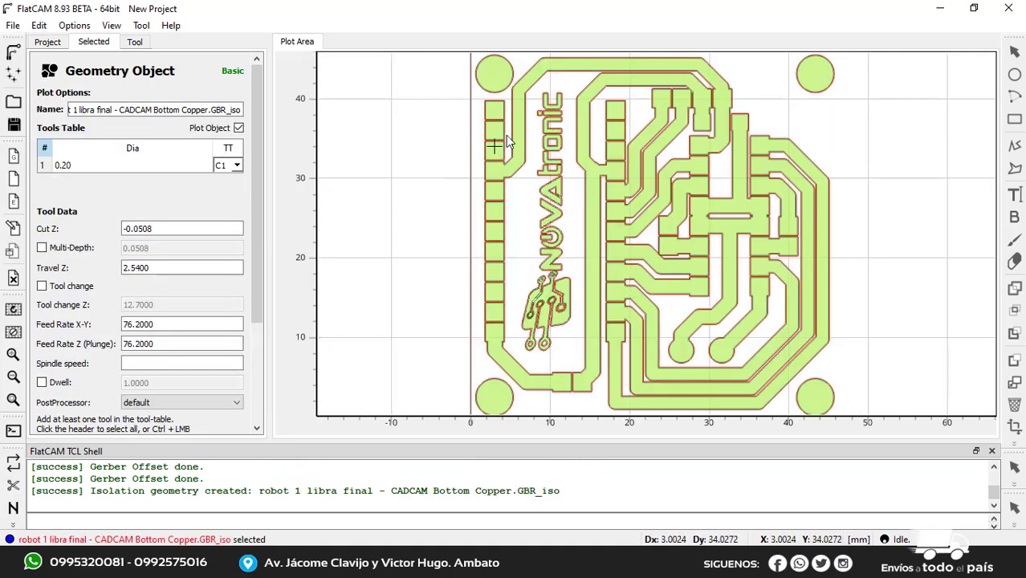
{"action": "scroll", "coordinate": [526, 150], "scroll_direction": "up", "scroll_amount": 4}
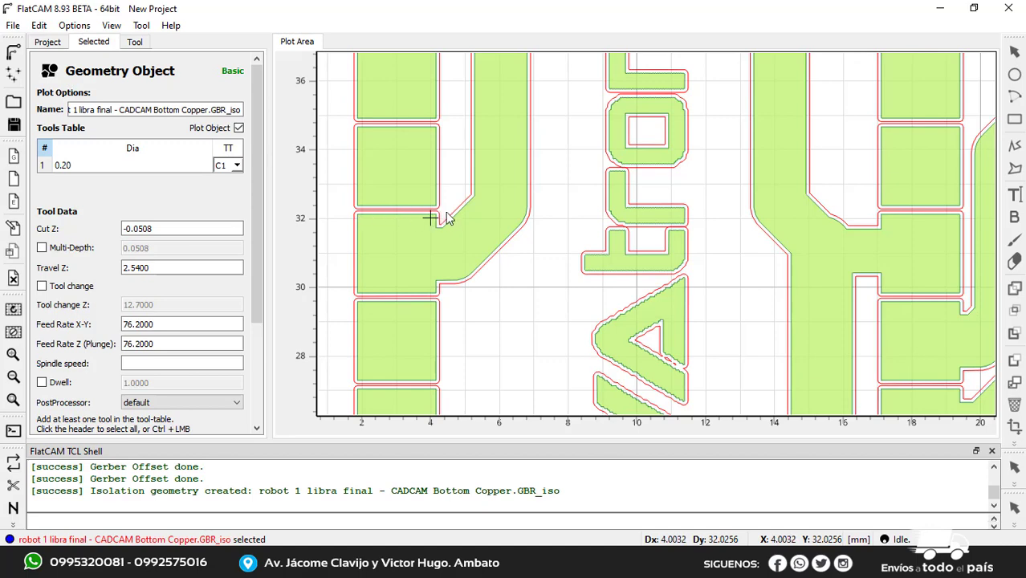
{"action": "scroll", "coordinate": [499, 225], "scroll_direction": "down", "scroll_amount": 2}
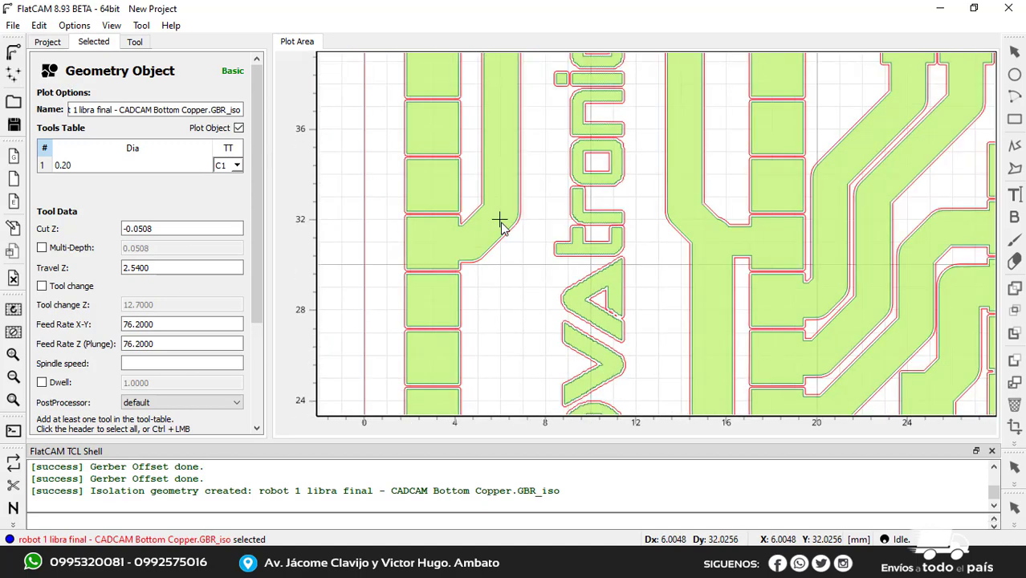
{"action": "scroll", "coordinate": [540, 241], "scroll_direction": "down", "scroll_amount": 2}
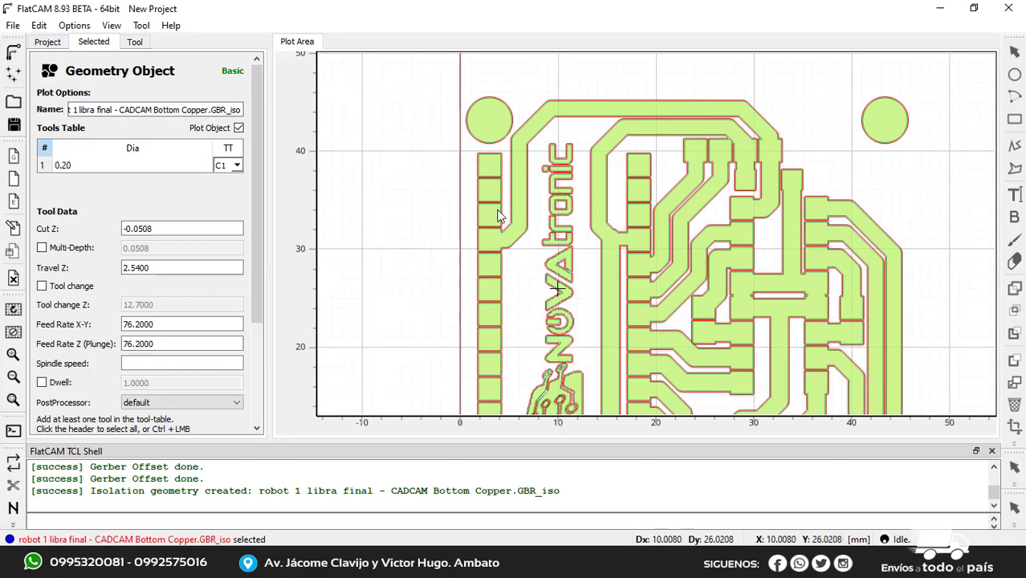
Delete the generated isolation geometry from the project and select the Bottom Copper Gerber object again
{"action": "left_click", "coordinate": [47, 44]}
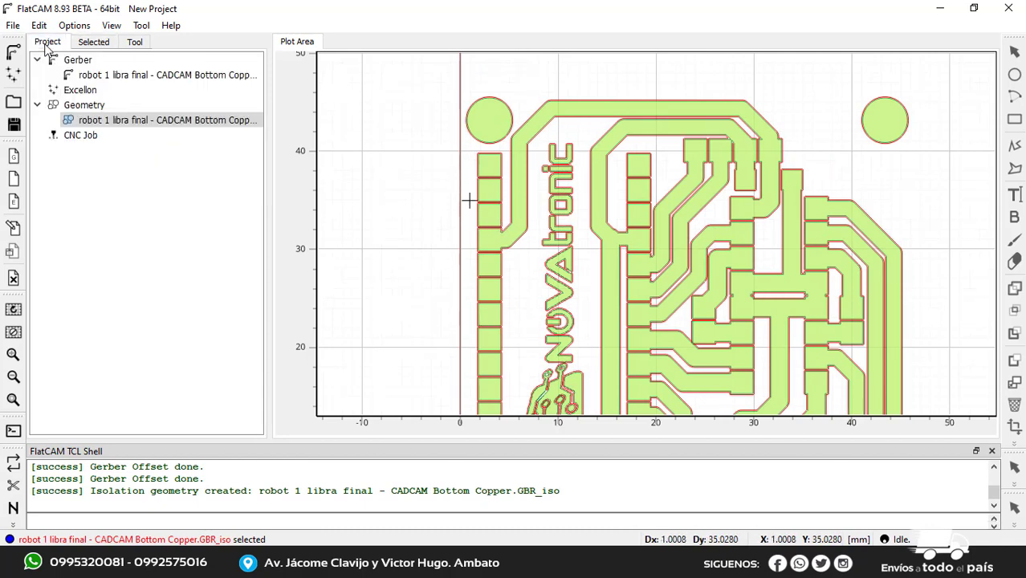
{"action": "left_click", "coordinate": [159, 122]}
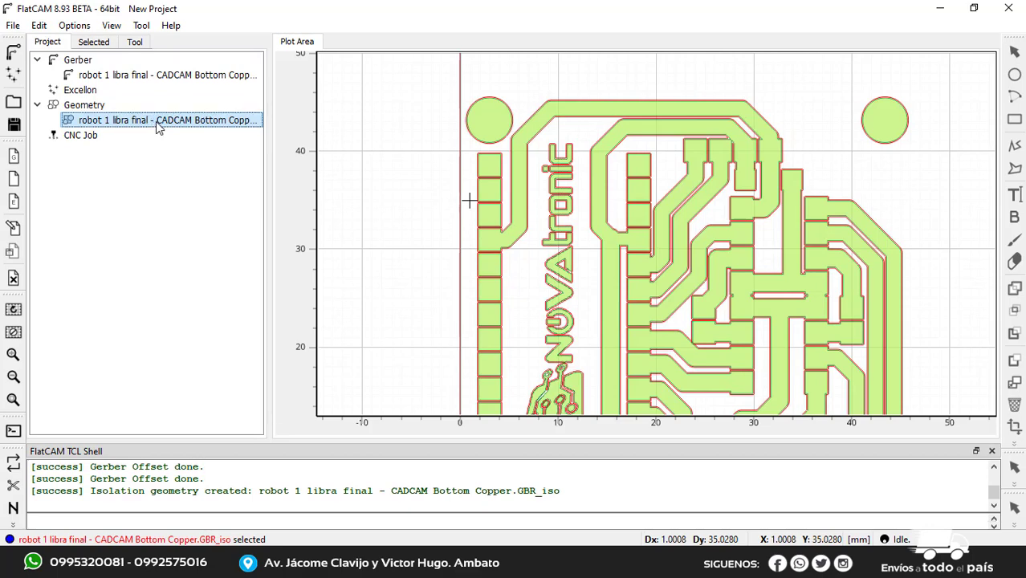
{"action": "key", "text": "Delete"}
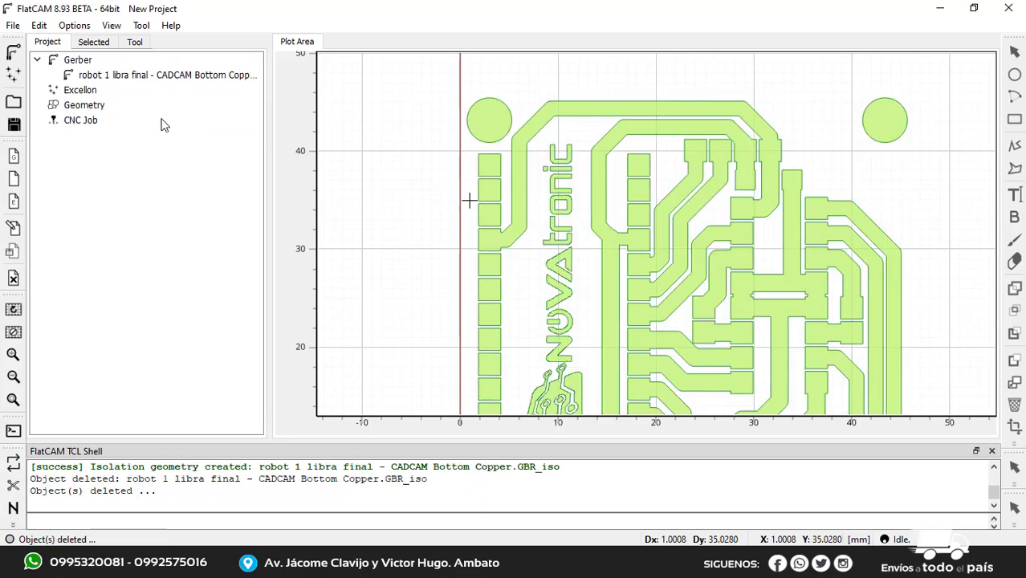
{"action": "left_click", "coordinate": [138, 78]}
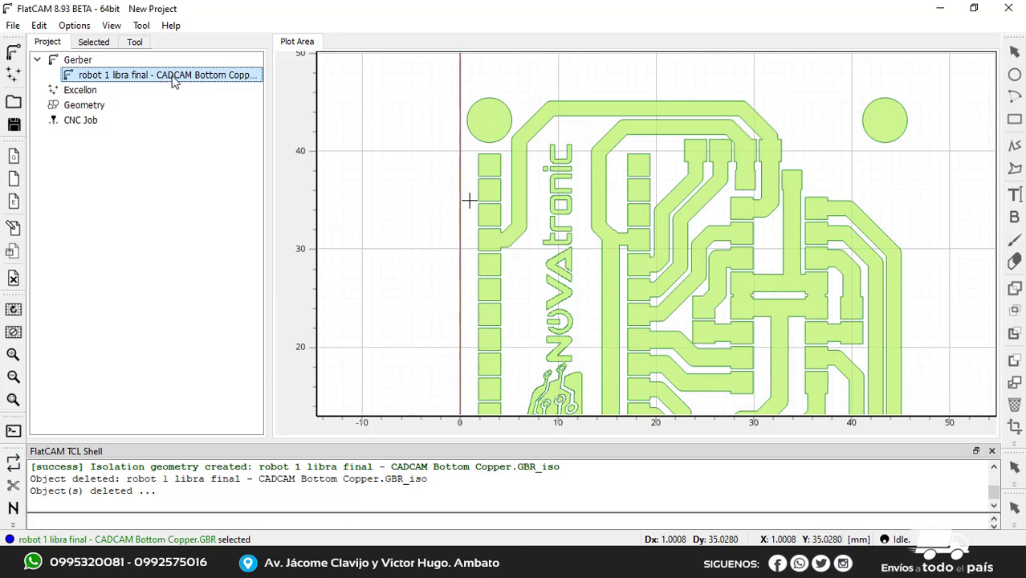
Set the Bottom Copper Gerber object's isolation routing to 3 passes and enable combining of the passes
{"action": "double_click", "coordinate": [172, 80]}
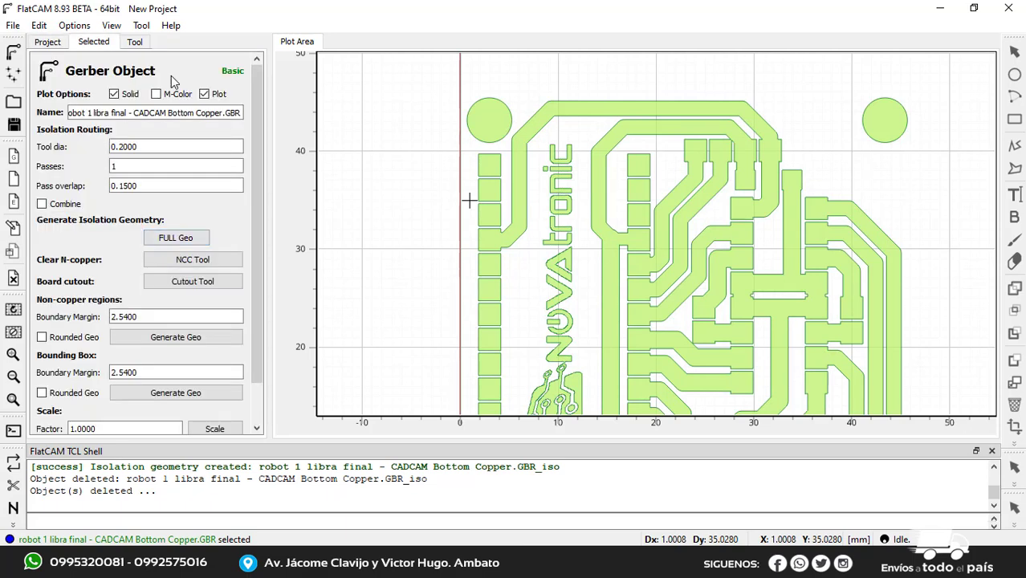
{"action": "left_click", "coordinate": [148, 147]}
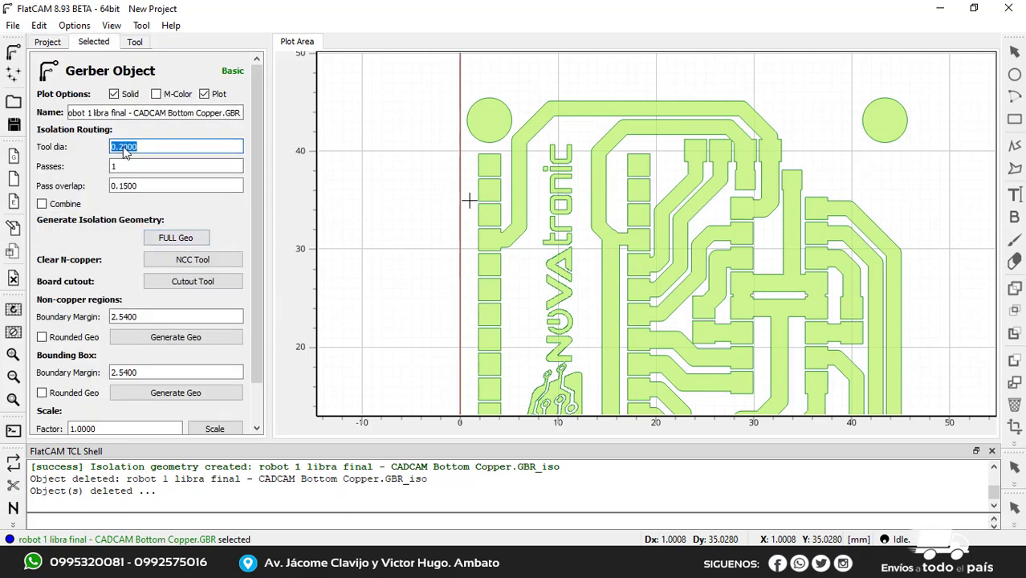
{"action": "left_click", "coordinate": [157, 147]}
{"action": "left_click", "coordinate": [135, 167]}
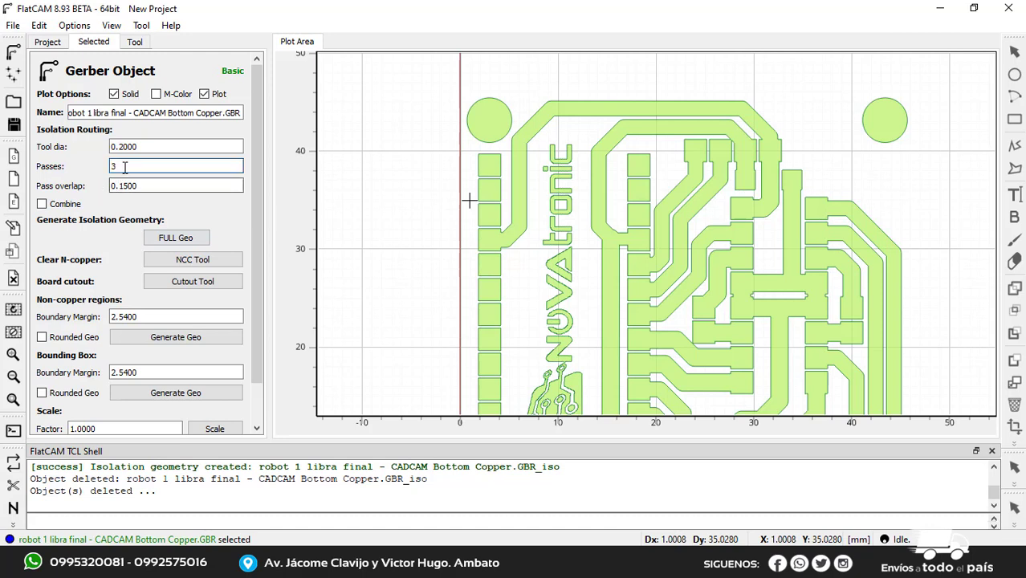
{"action": "left_click", "coordinate": [149, 186]}
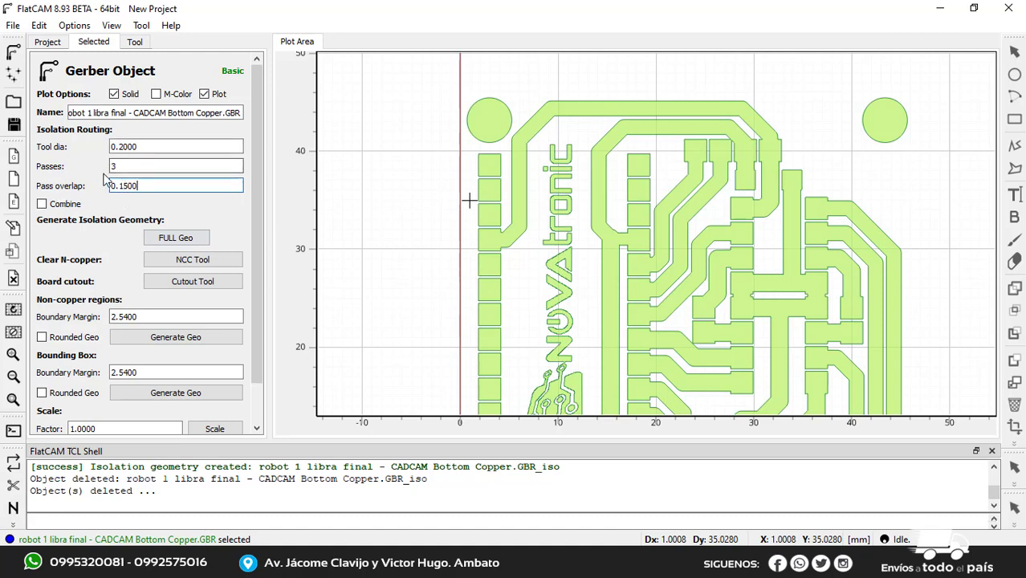
{"action": "left_click", "coordinate": [43, 206]}
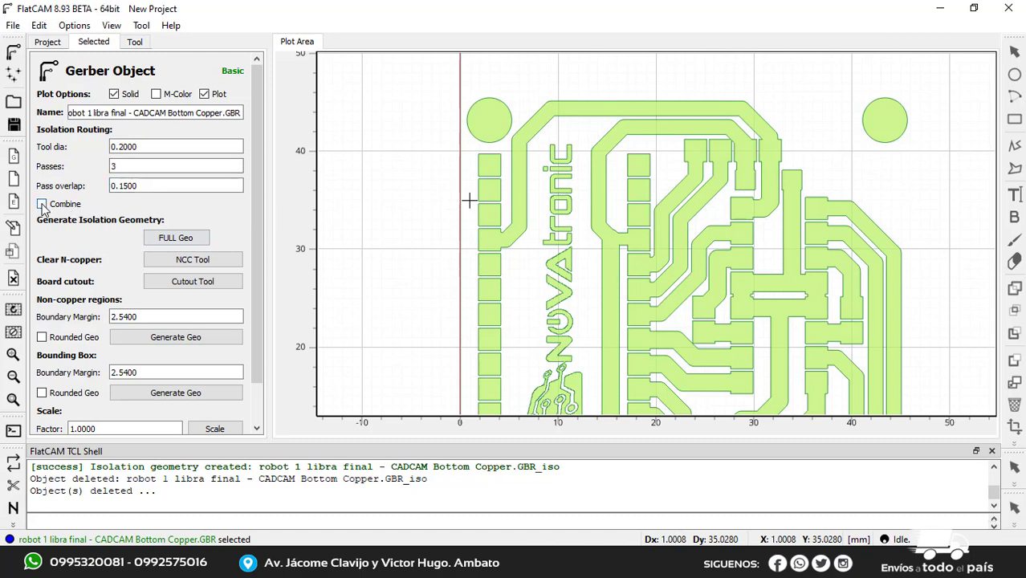
Generate the full isolation geometry with 3 combined passes and inspect the paths around the pads, tracks and logo
{"action": "left_click", "coordinate": [178, 240]}
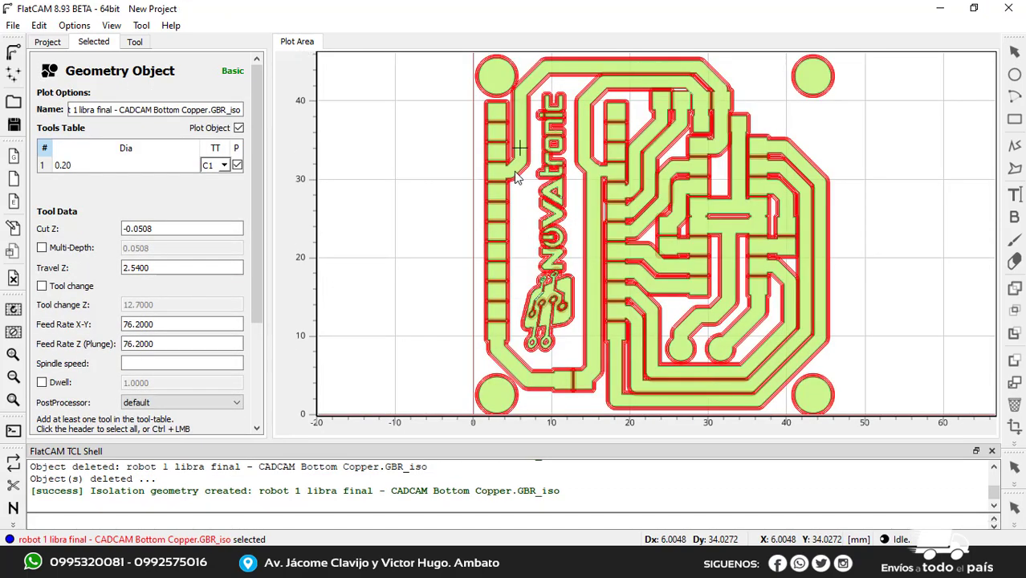
{"action": "scroll", "coordinate": [512, 158], "scroll_direction": "up", "scroll_amount": 3}
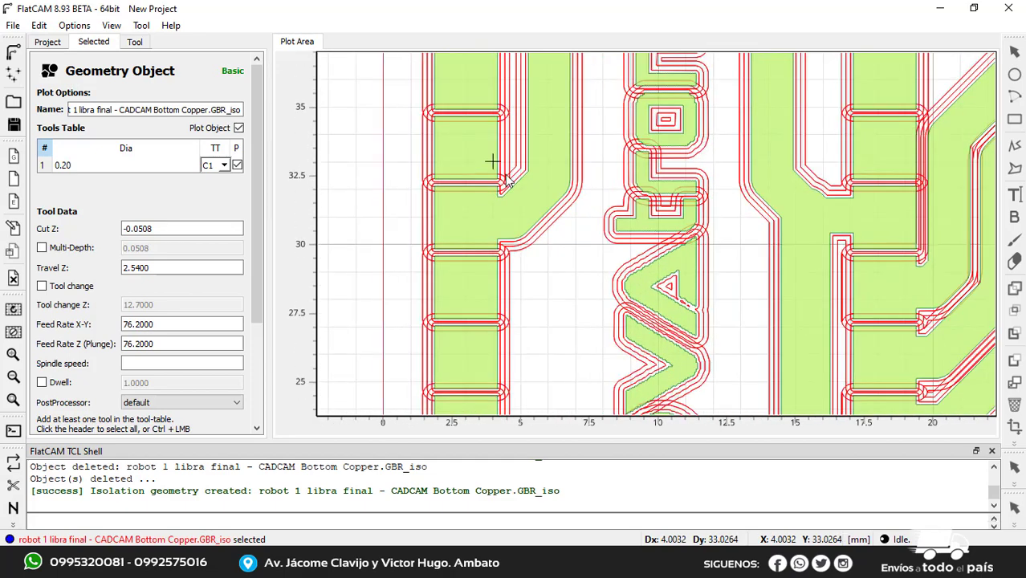
{"action": "scroll", "coordinate": [497, 189], "scroll_direction": "up", "scroll_amount": 2}
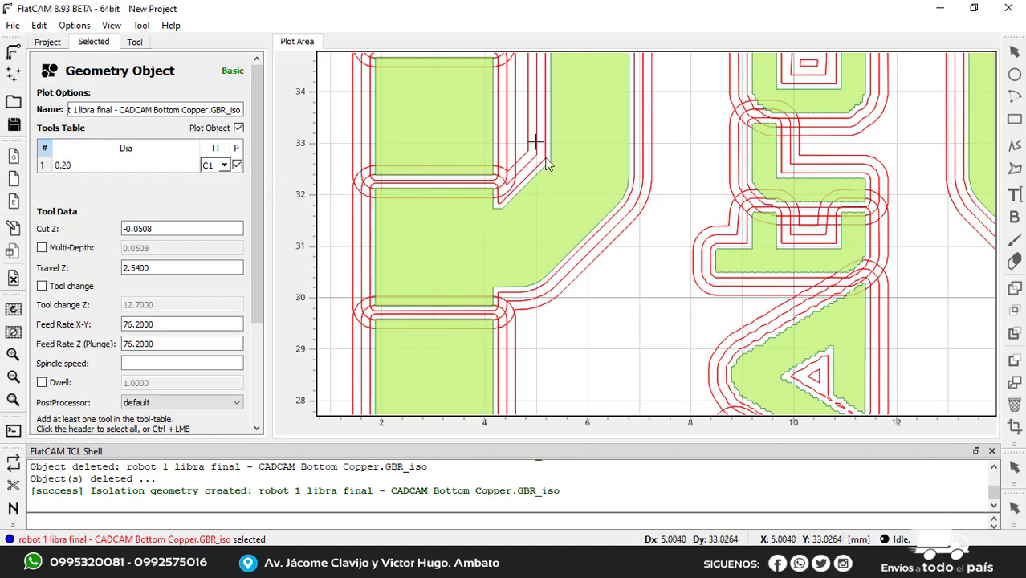
Delete the 3-pass isolation geometry of the Bottom Copper layer from the project
{"action": "left_click", "coordinate": [48, 42]}
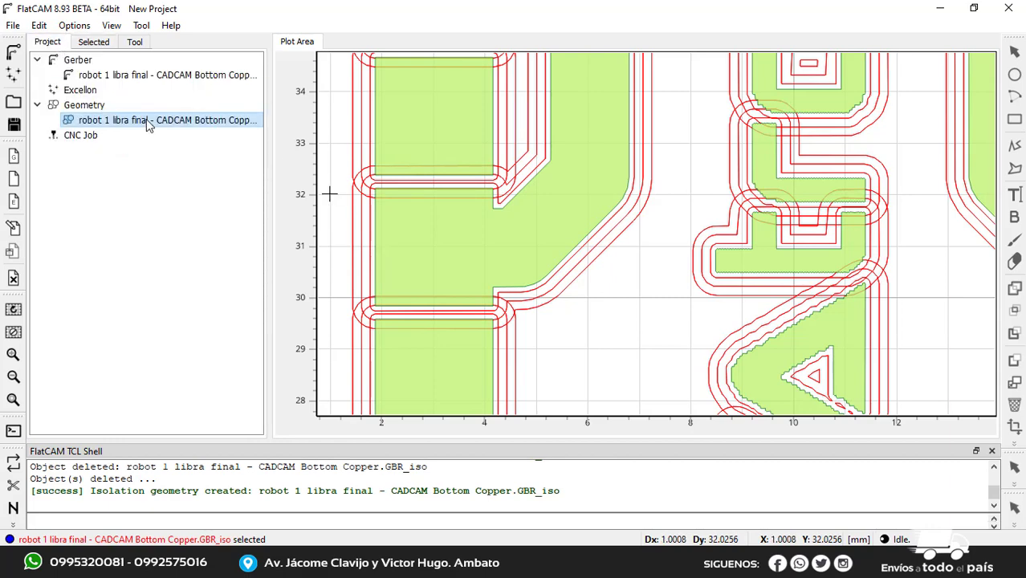
{"action": "key", "text": "Delete"}
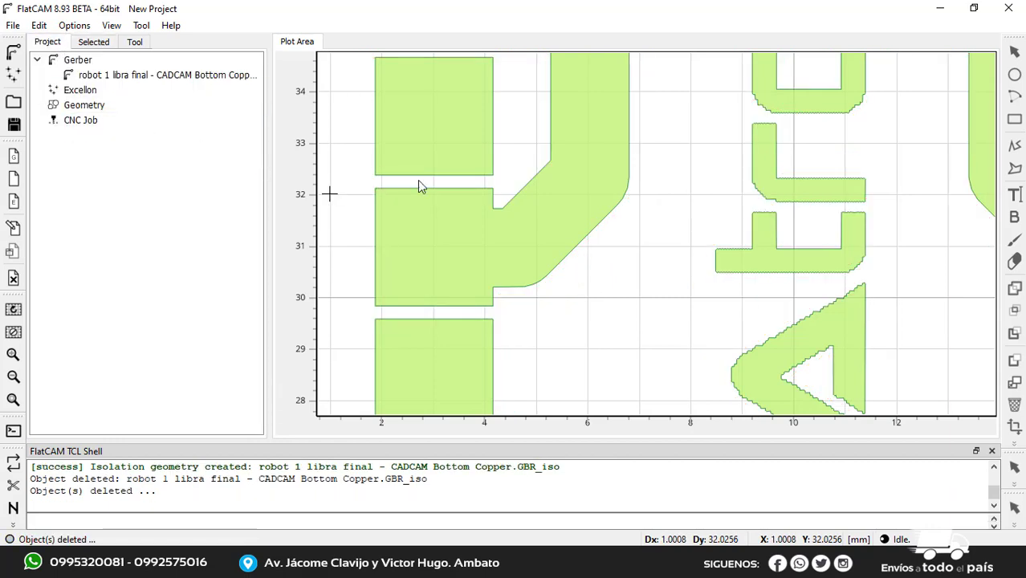
{"action": "scroll", "coordinate": [485, 188], "scroll_direction": "down", "scroll_amount": 4}
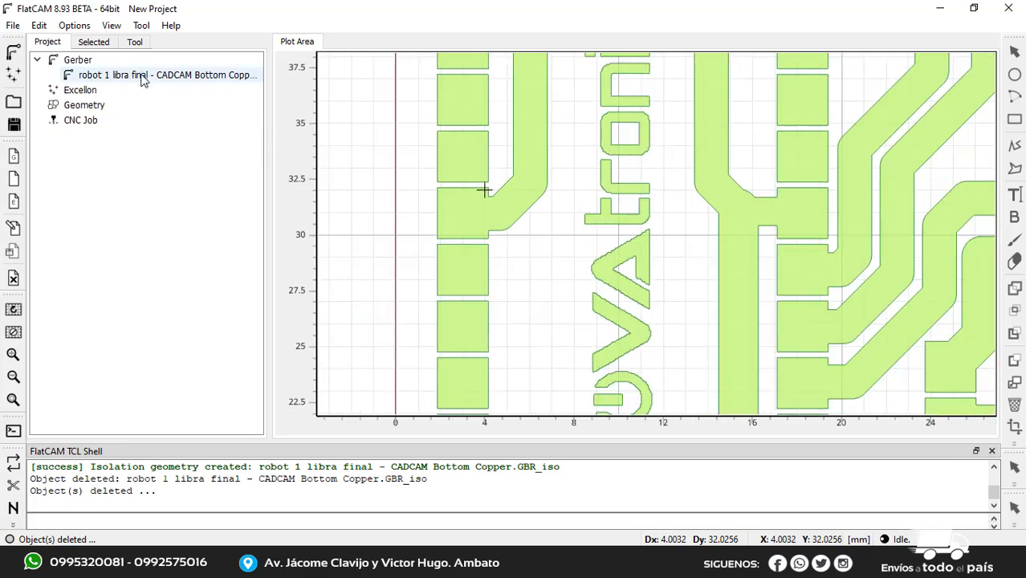
Set the Bottom Copper Gerber object's isolation routing to 1 pass and disable combining of the passes
{"action": "double_click", "coordinate": [141, 78]}
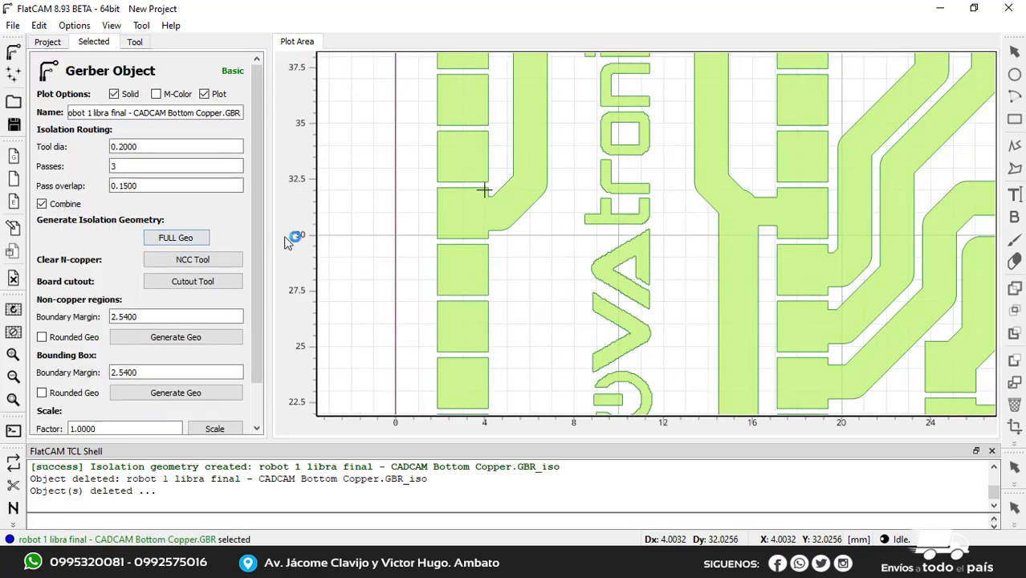
{"action": "left_click", "coordinate": [144, 147]}
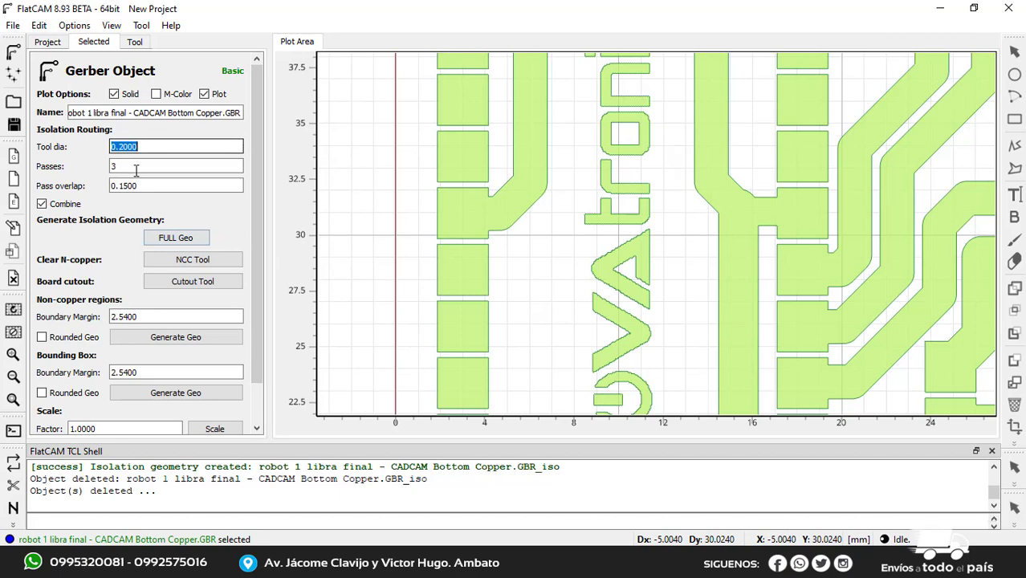
{"action": "left_click", "coordinate": [133, 167]}
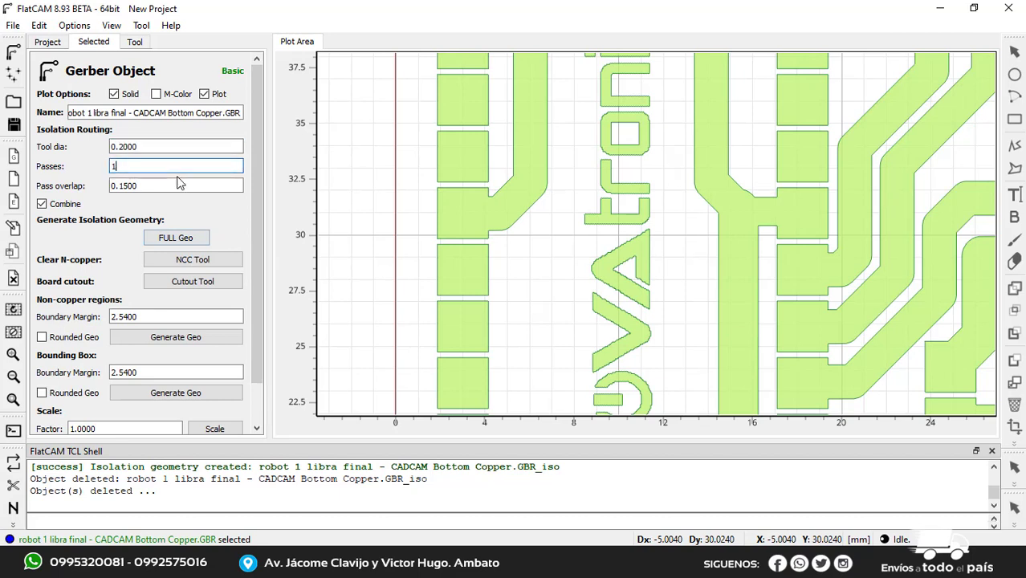
{"action": "left_click", "coordinate": [42, 204]}
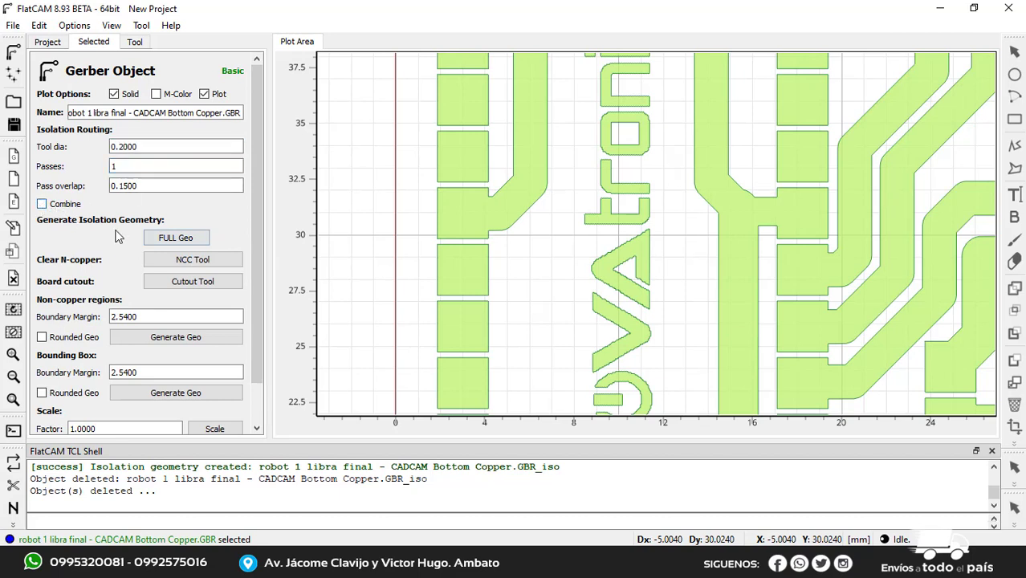
Generate the full isolation geometry with the 0.2 tool in a single pass and check the paths across the board
{"action": "left_click", "coordinate": [189, 240]}
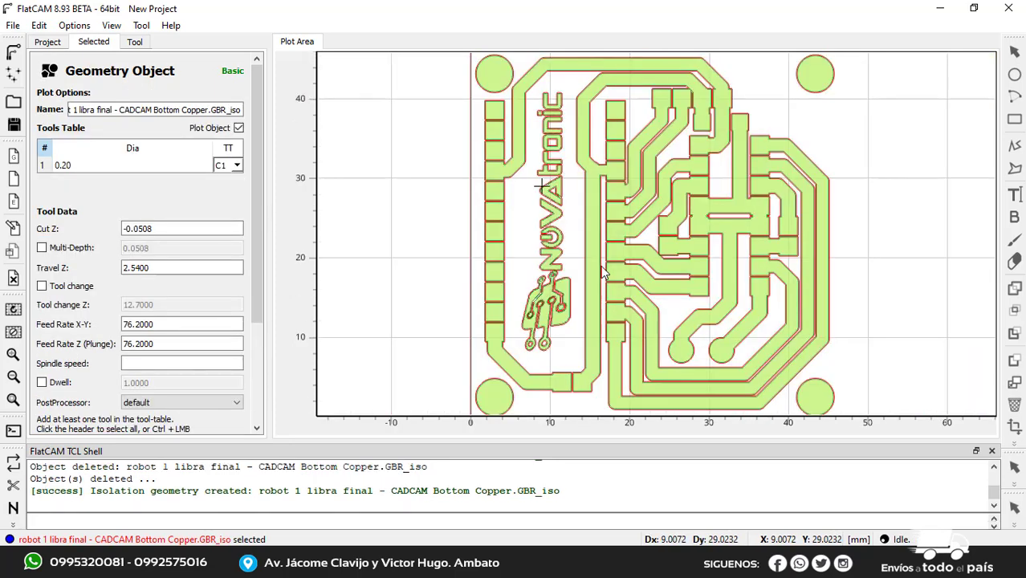
{"action": "scroll", "coordinate": [541, 114], "scroll_direction": "up", "scroll_amount": 2}
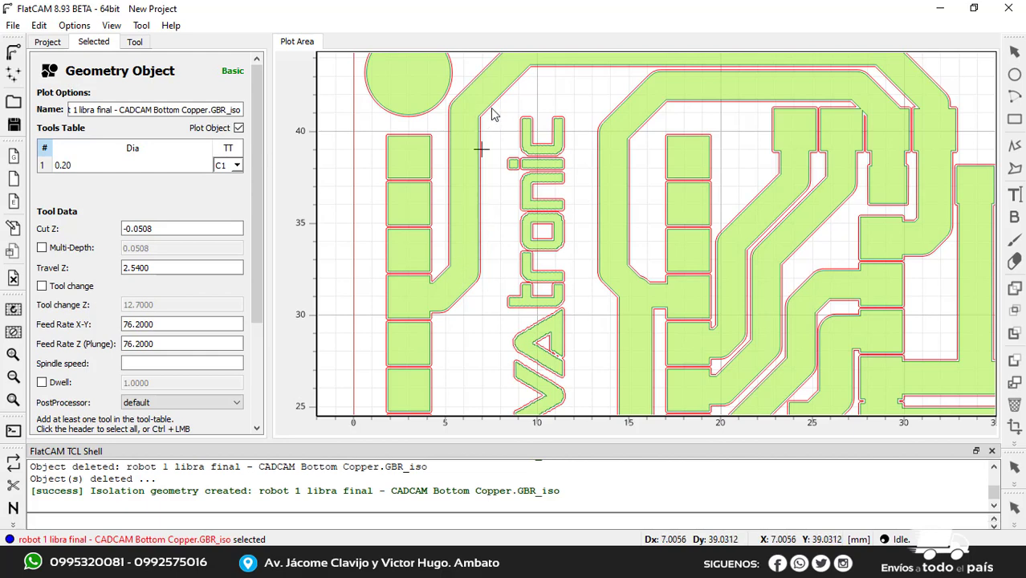
{"action": "scroll", "coordinate": [465, 274], "scroll_direction": "down", "scroll_amount": 2}
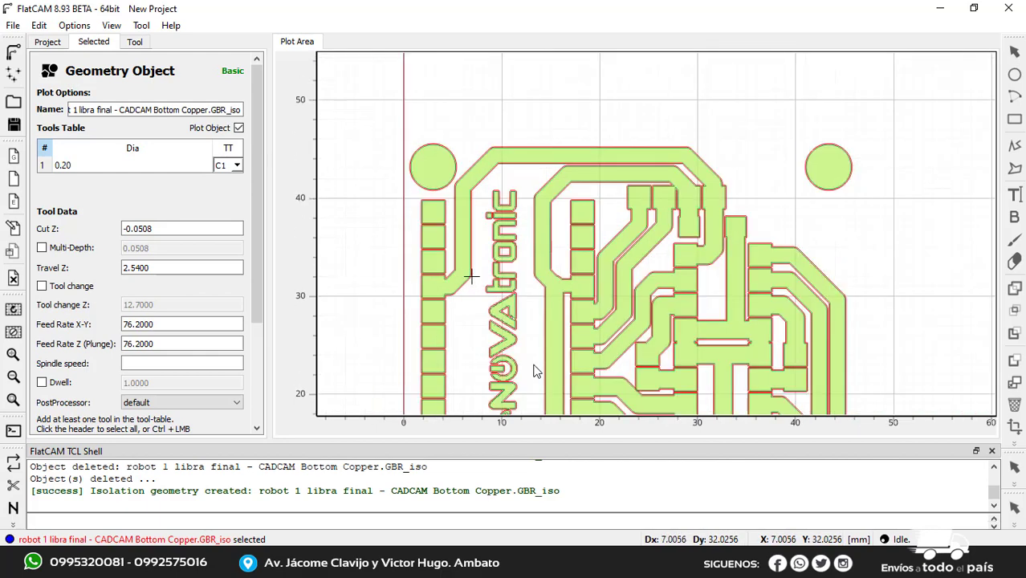
{"action": "middle_click_drag", "start_coordinate": [534, 375], "coordinate": [531, 264]}
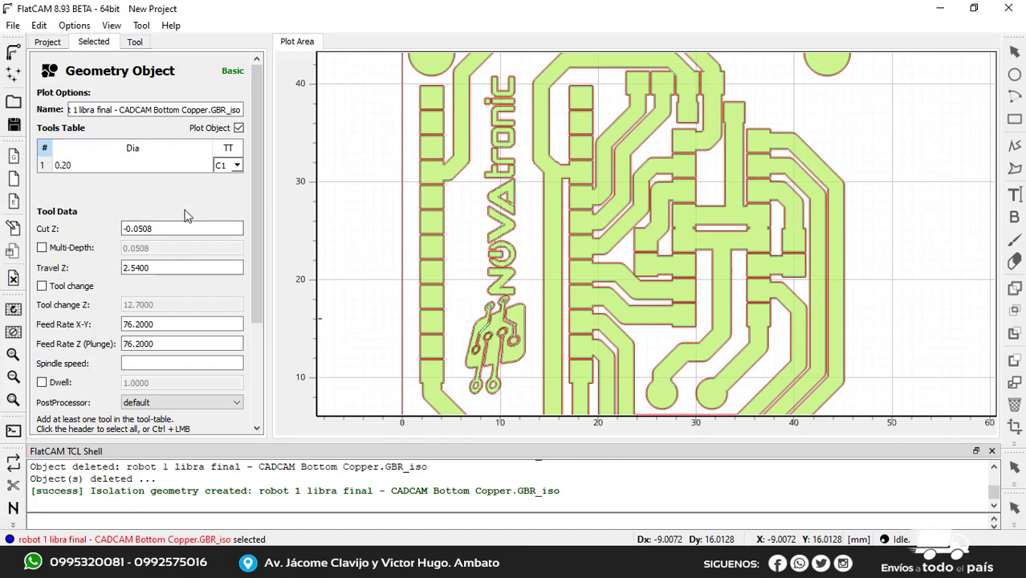
Set the Cut Z depth of the isolation geometry to -0.06
{"action": "left_click", "coordinate": [153, 230]}
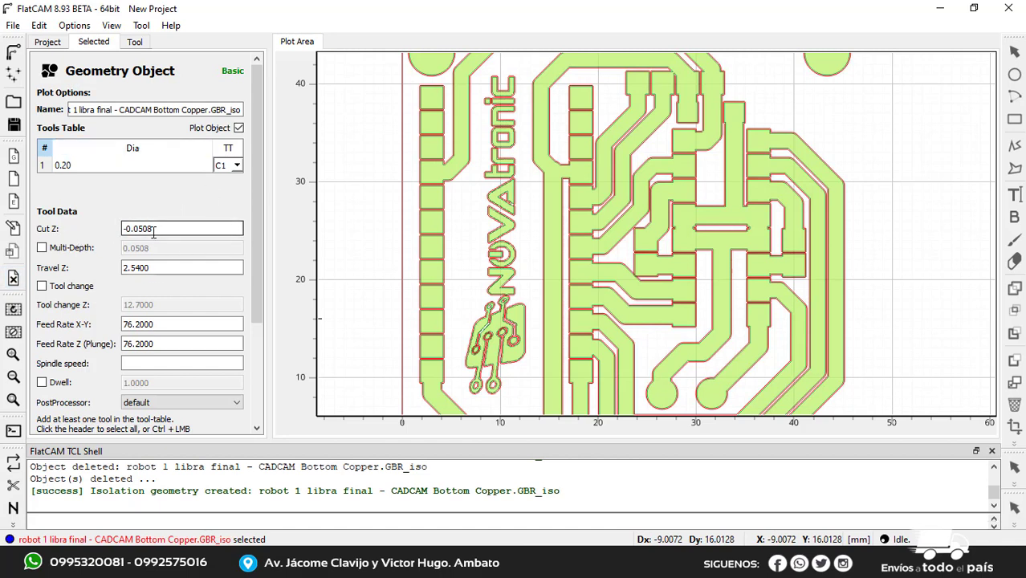
{"action": "left_click", "coordinate": [160, 231]}
{"action": "left_click", "coordinate": [164, 231]}
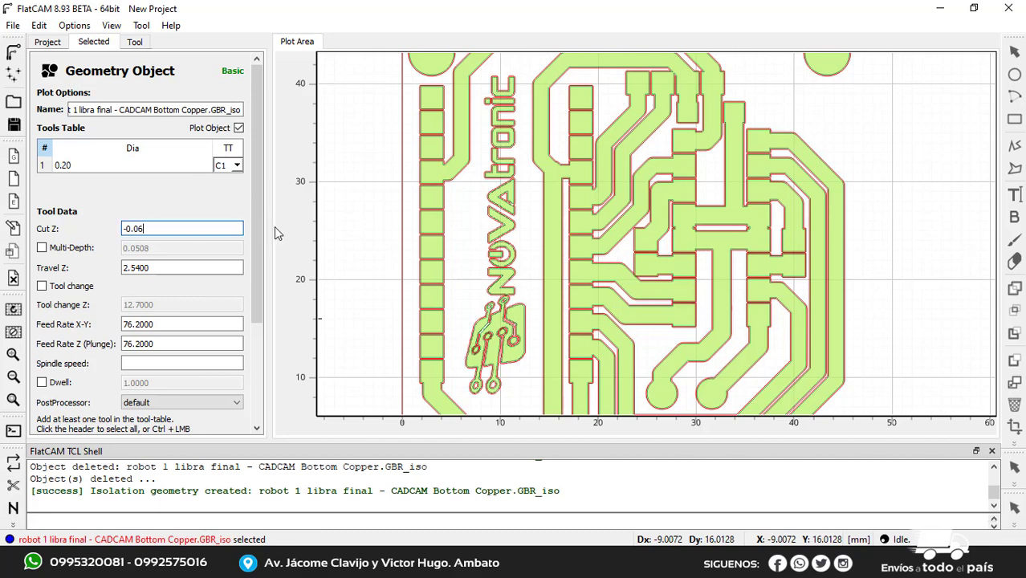
{"action": "left_click", "coordinate": [148, 228]}
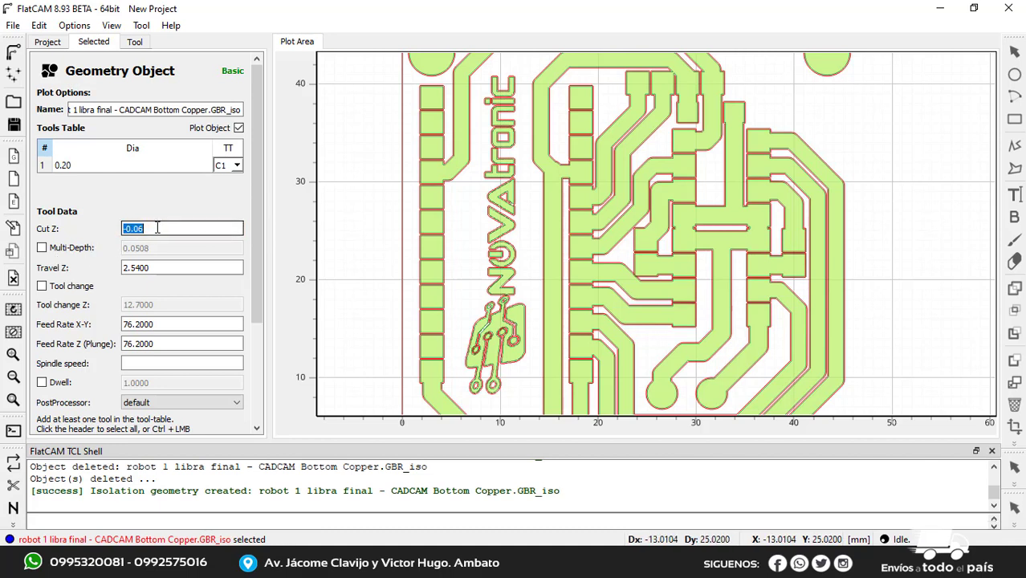
{"action": "left_click", "coordinate": [161, 229]}
{"action": "left_click_drag", "start_coordinate": [72, 232], "coordinate": [61, 232]}
{"action": "left_click", "coordinate": [160, 229]}
{"action": "left_click_drag", "start_coordinate": [99, 232], "coordinate": [96, 238]}
Set the Travel Z height of the isolation geometry to 3
{"action": "left_click", "coordinate": [173, 269]}
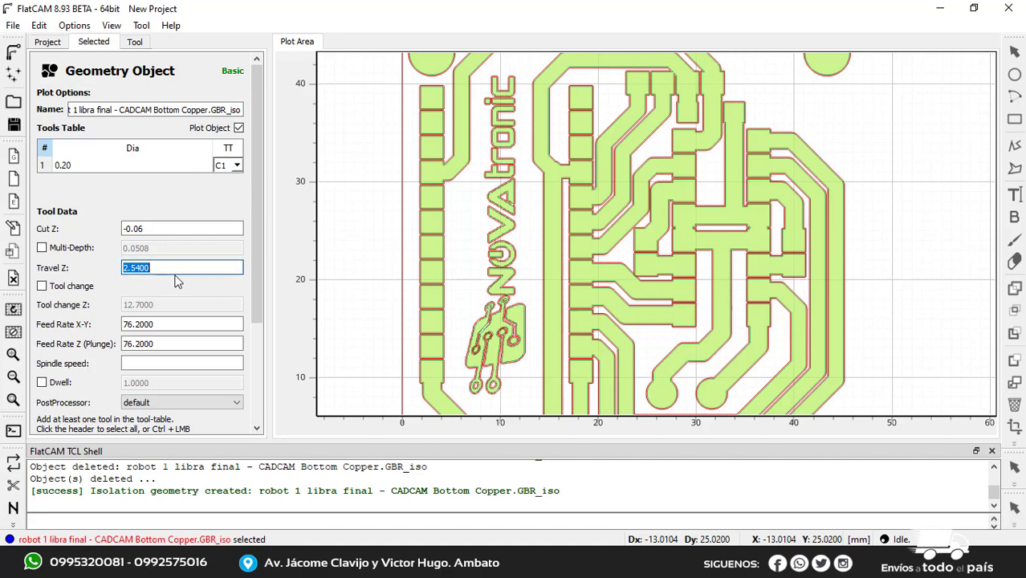
{"action": "left_click_drag", "start_coordinate": [172, 268], "coordinate": [29, 270]}
{"action": "type", "text": "2"}
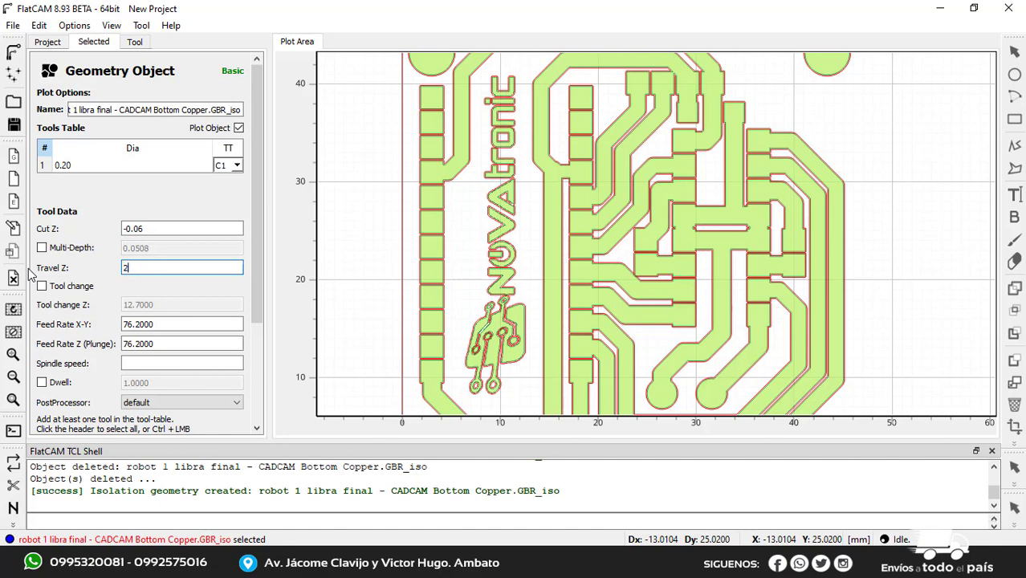
{"action": "key", "text": "BackSpace"}
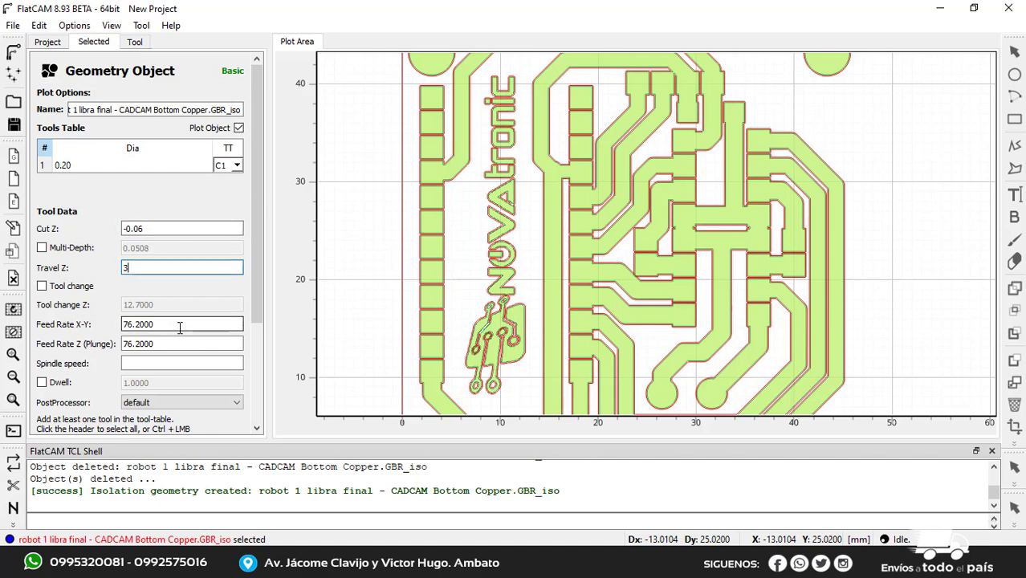
Set the X-Y feed rate of the isolation geometry to 500
{"action": "left_click_drag", "start_coordinate": [171, 327], "coordinate": [32, 324]}
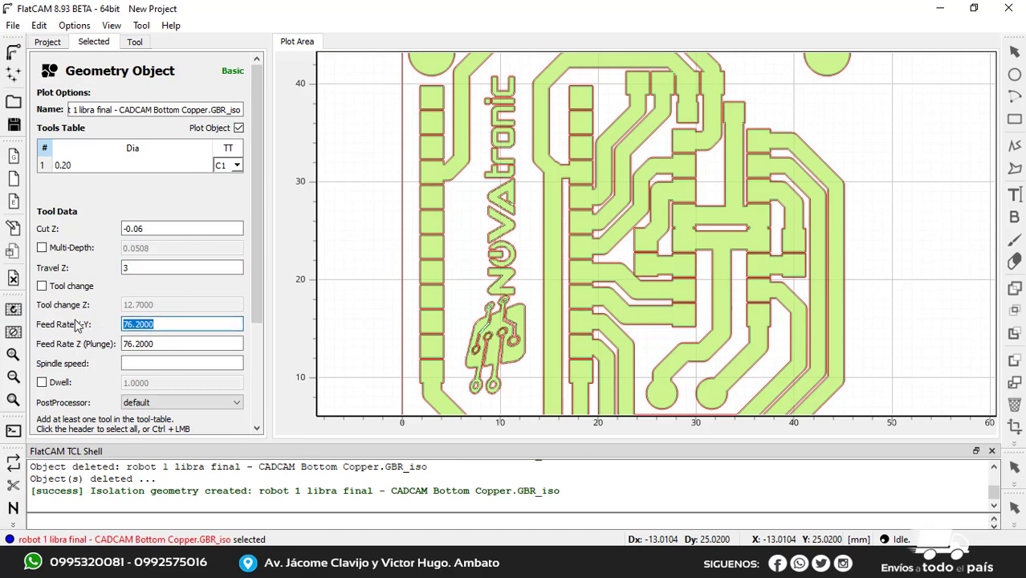
{"action": "left_click", "coordinate": [155, 323]}
{"action": "left_click", "coordinate": [138, 344]}
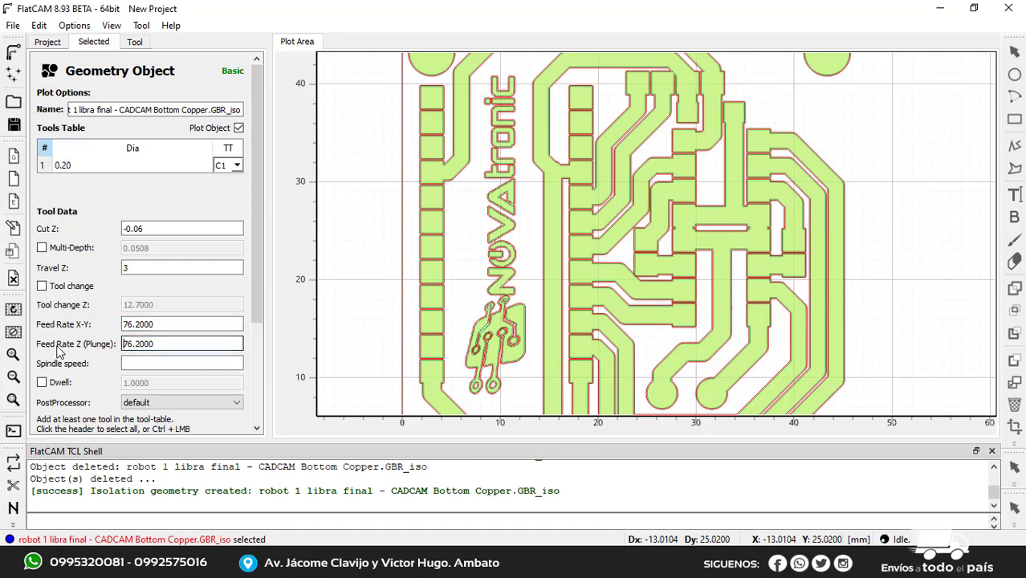
{"action": "left_click", "coordinate": [167, 324]}
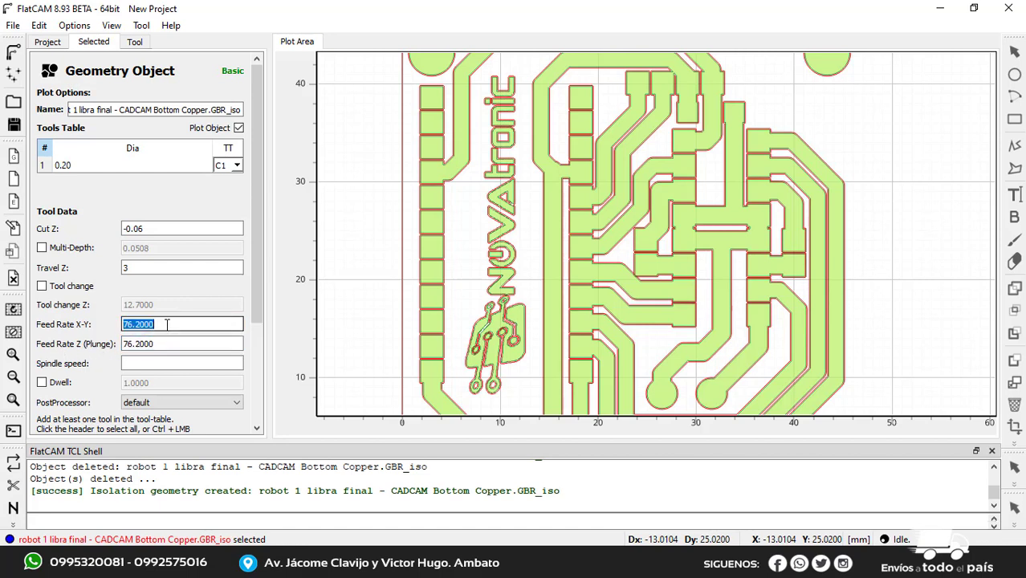
{"action": "type", "text": "500"}
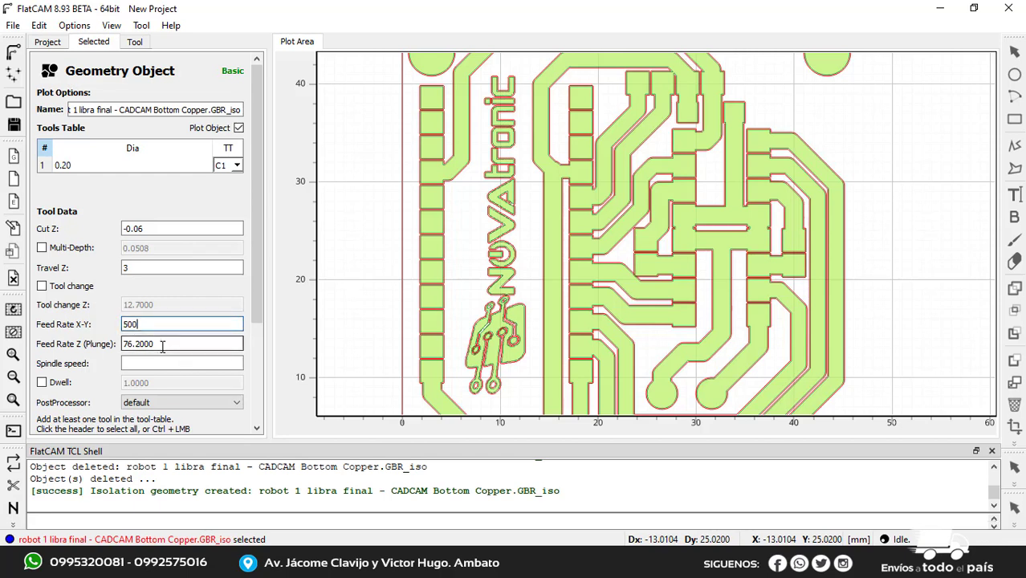
Set the plunge feed rate of the isolation geometry to 200 and its X-Y feed rate to 400
{"action": "left_click", "coordinate": [168, 343]}
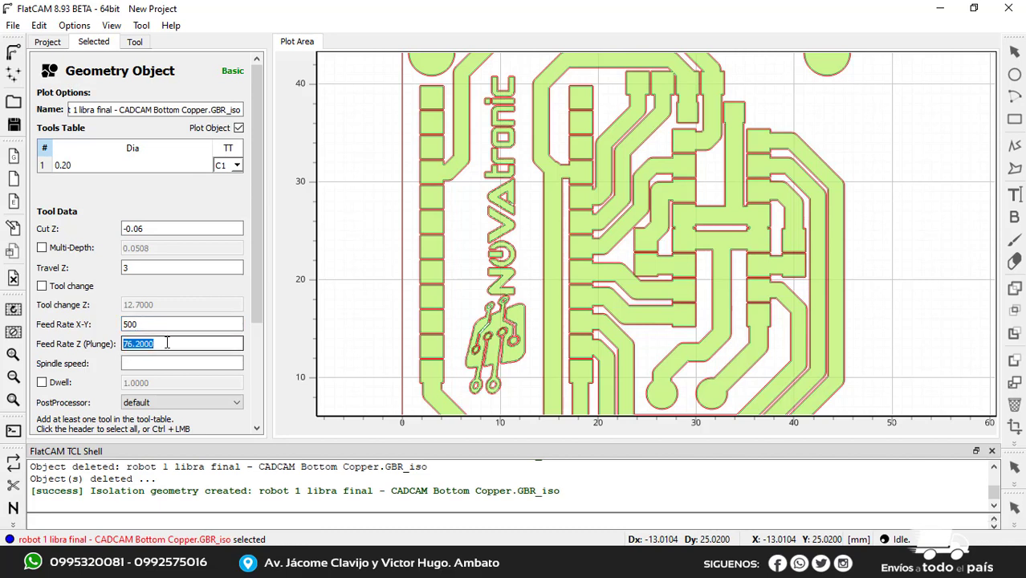
{"action": "type", "text": "200"}
{"action": "left_click", "coordinate": [148, 324]}
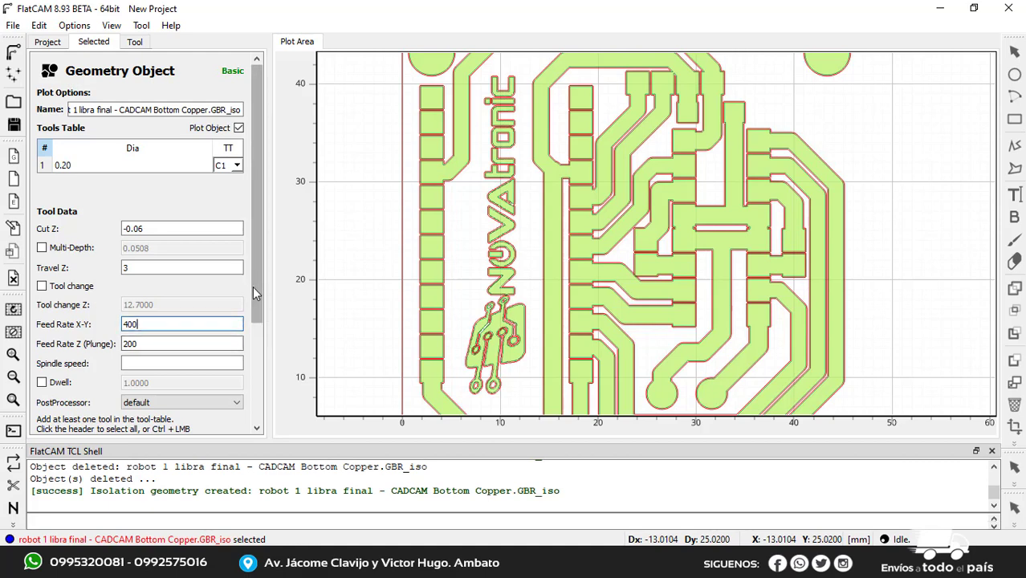
Review the isolation geometry's tool data, re-entering -0.06 as the Cut Z and checking the Travel Z
{"action": "left_click_drag", "start_coordinate": [253, 286], "coordinate": [254, 348]}
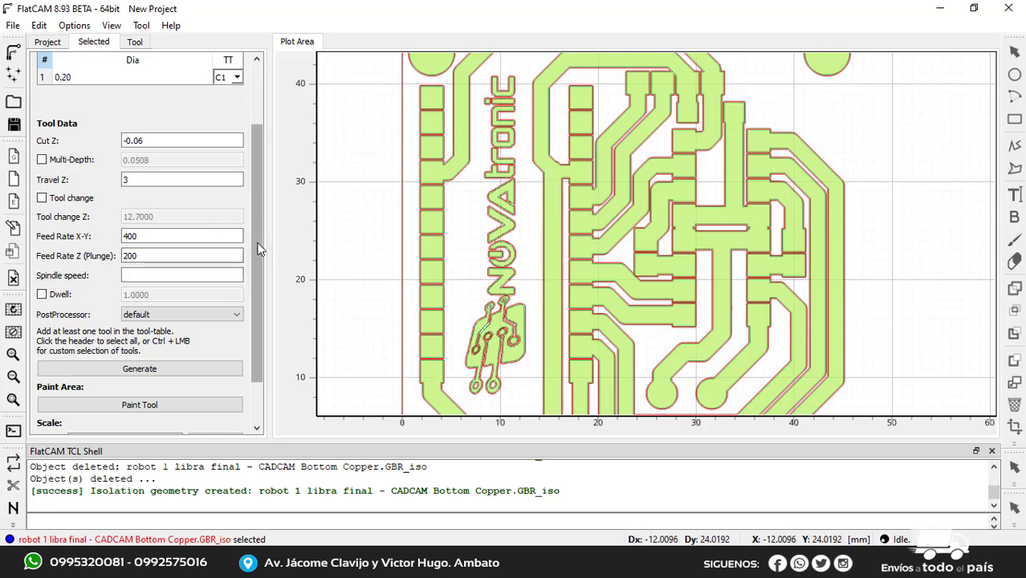
{"action": "left_click_drag", "start_coordinate": [258, 244], "coordinate": [260, 183]}
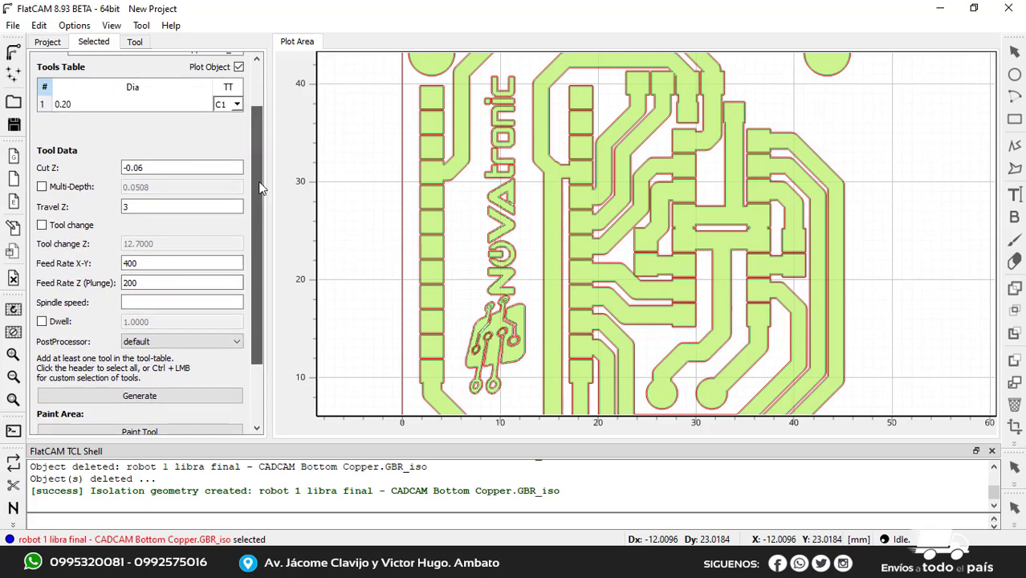
{"action": "left_click_drag", "start_coordinate": [158, 168], "coordinate": [102, 170]}
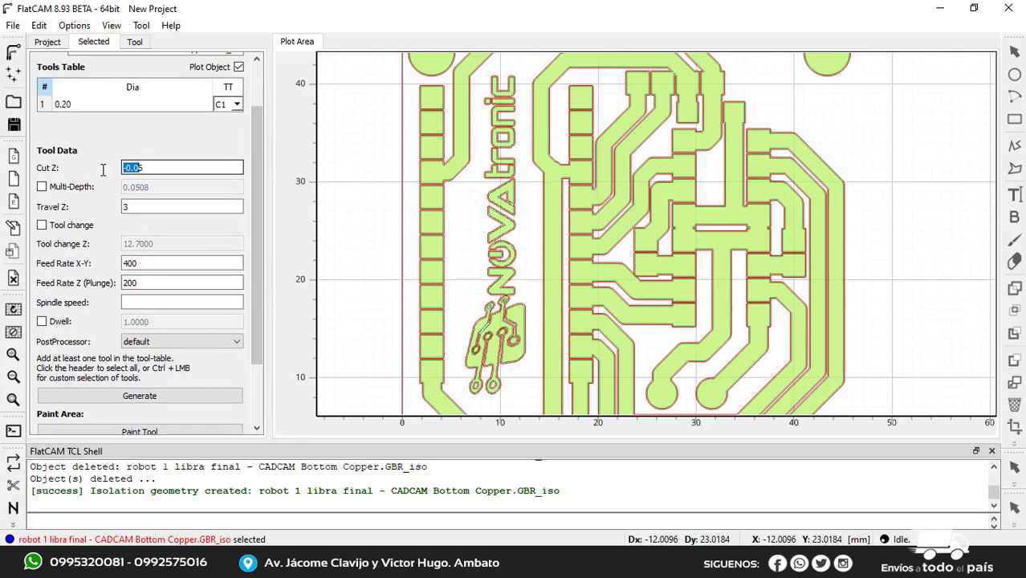
{"action": "type", "text": "-0.06"}
{"action": "left_click_drag", "start_coordinate": [127, 206], "coordinate": [137, 209]}
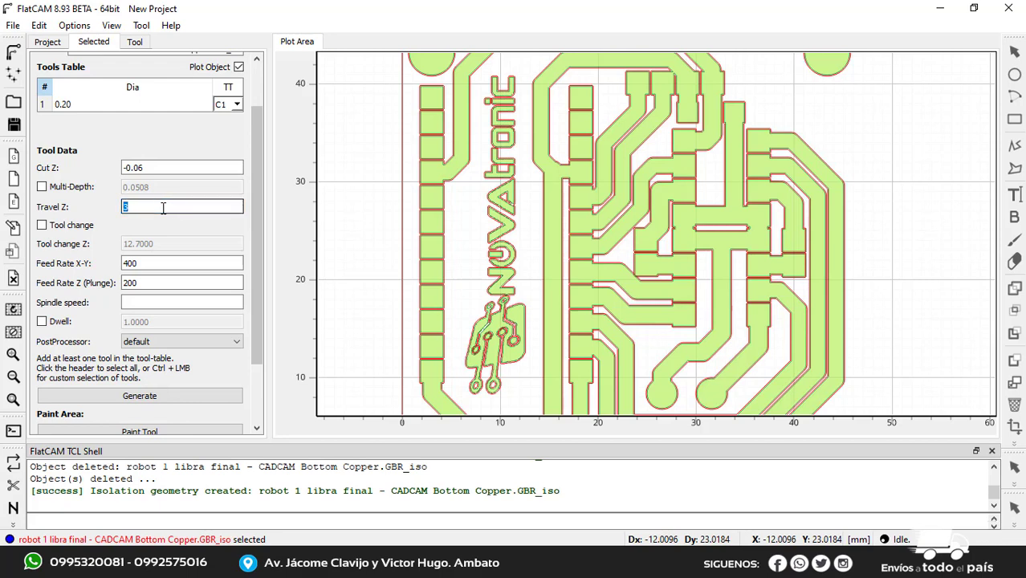
Check the isolation geometry's X-Y and plunge feed rates and generate its CNC job
{"action": "left_click", "coordinate": [148, 265]}
{"action": "double_click", "coordinate": [148, 265]}
{"action": "key", "text": "Tab"}
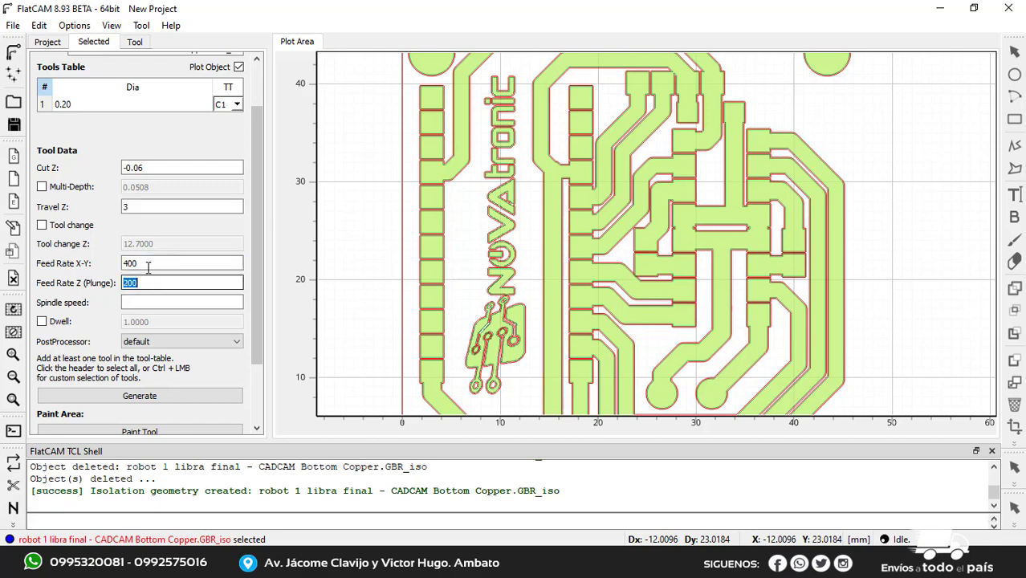
{"action": "left_click", "coordinate": [148, 265]}
{"action": "left_click", "coordinate": [148, 283]}
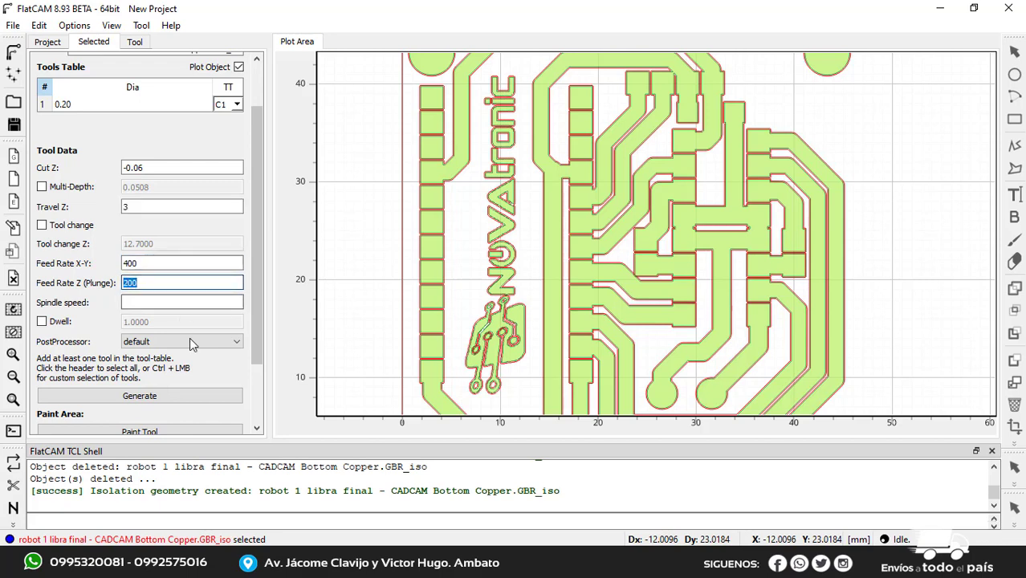
{"action": "left_click", "coordinate": [156, 397]}
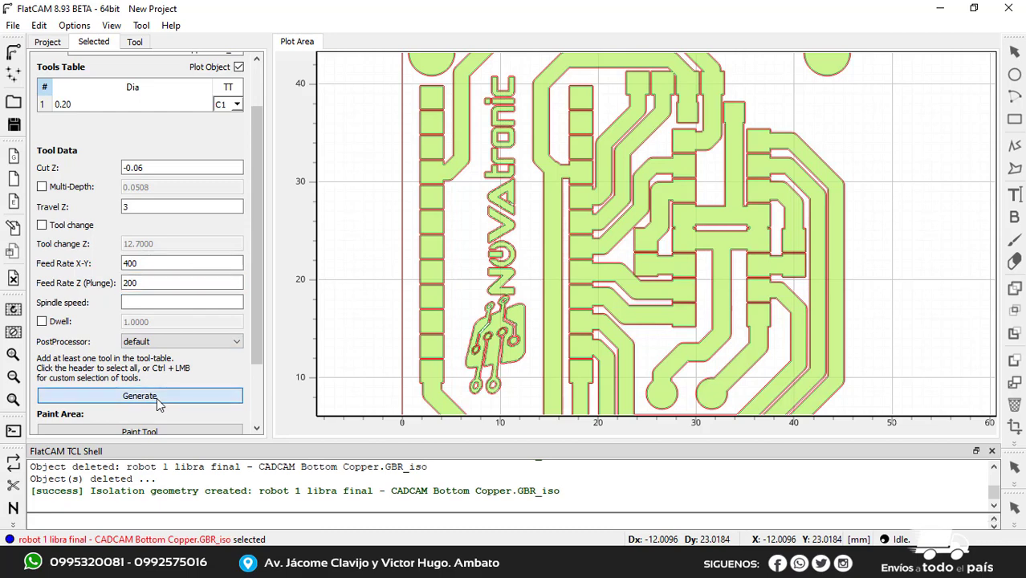
{"action": "left_click", "coordinate": [157, 398]}
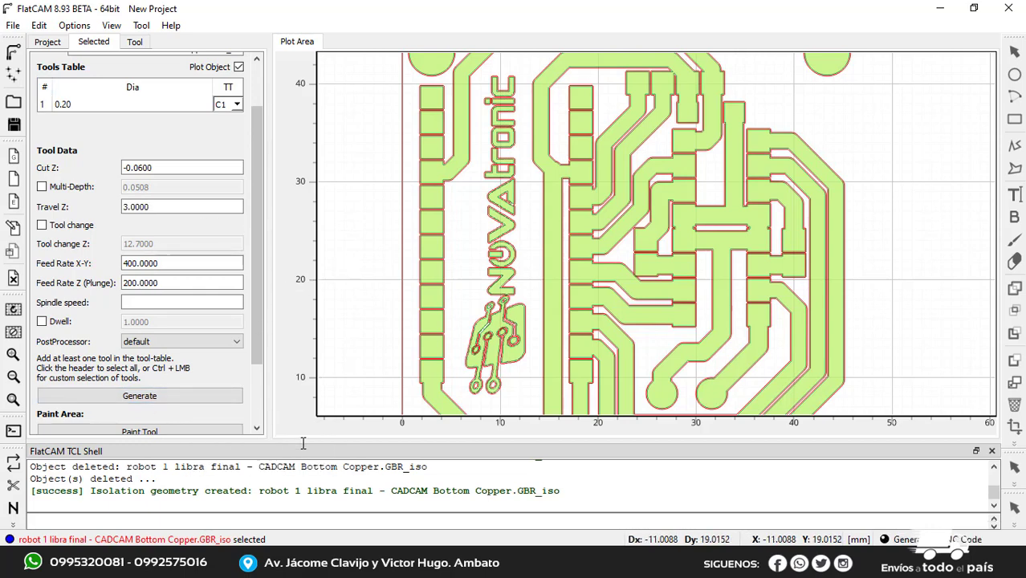
{"action": "left_click", "coordinate": [210, 395]}
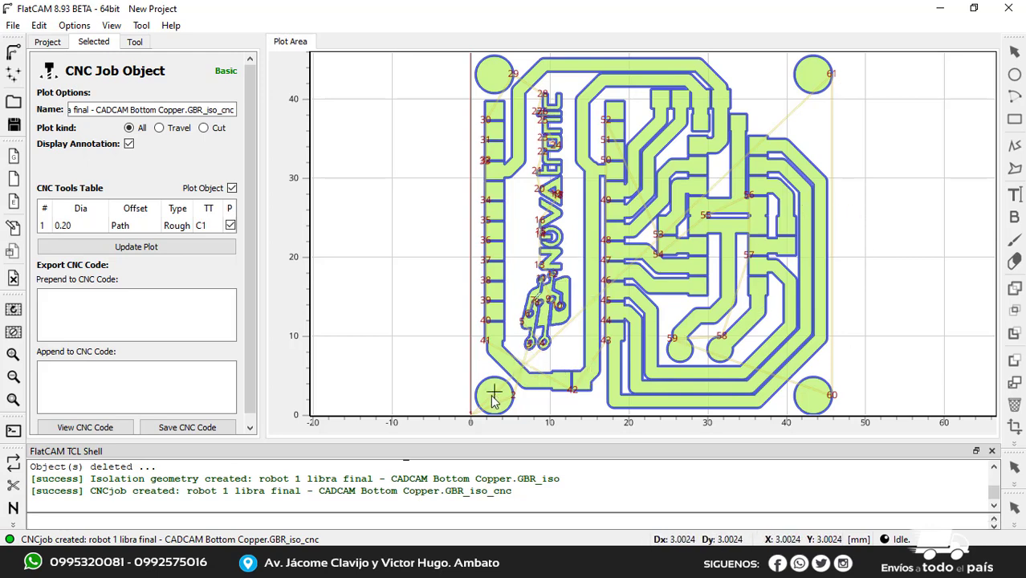
{"action": "scroll", "coordinate": [493, 398], "scroll_direction": "down", "scroll_amount": 1}
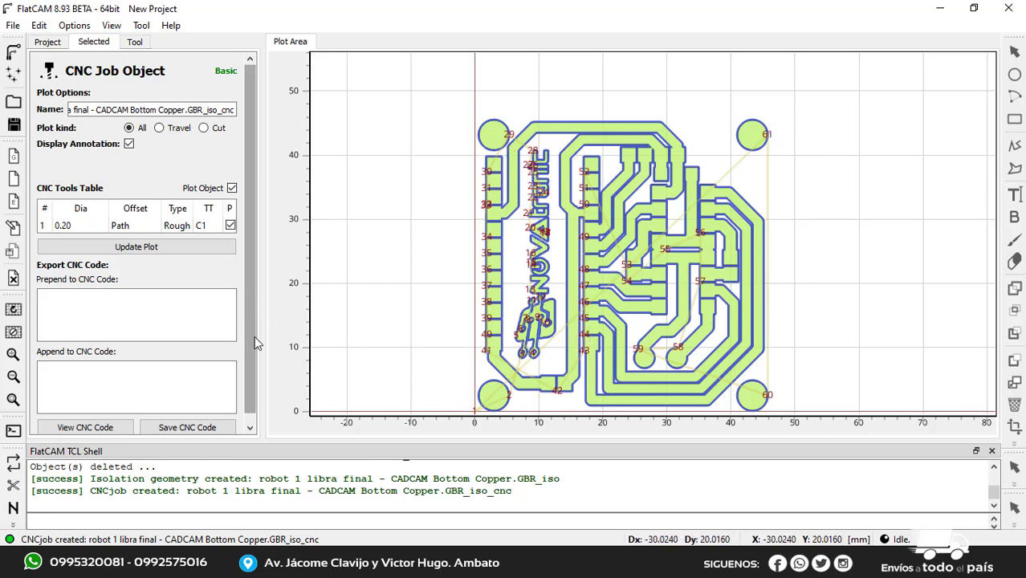
Save the isolation job's CNC code in the CIRCUITO folder as "robot 1 libra final - PISTAS"
{"action": "scroll", "coordinate": [255, 336], "scroll_direction": "down", "scroll_amount": 1}
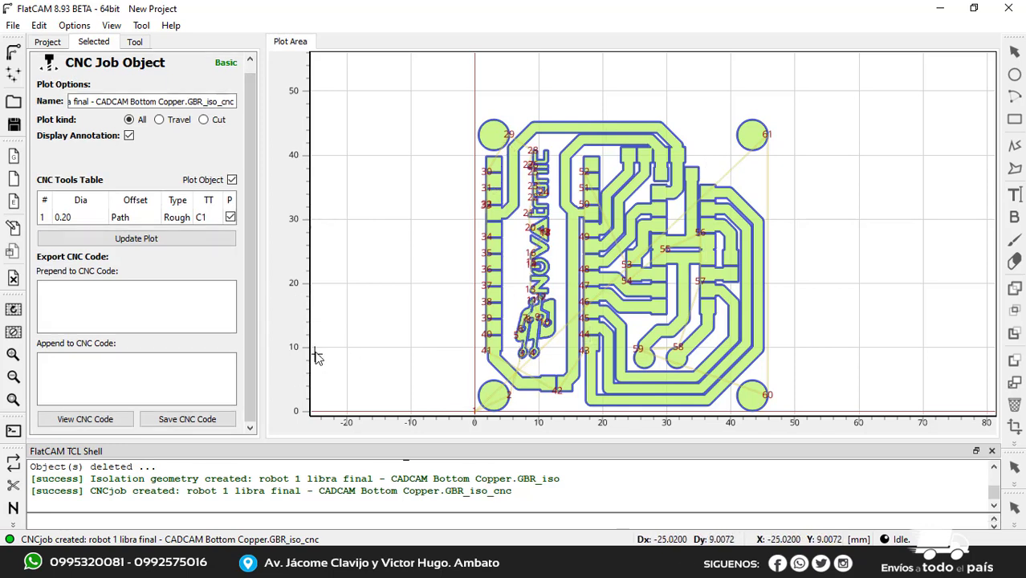
{"action": "left_click", "coordinate": [200, 426]}
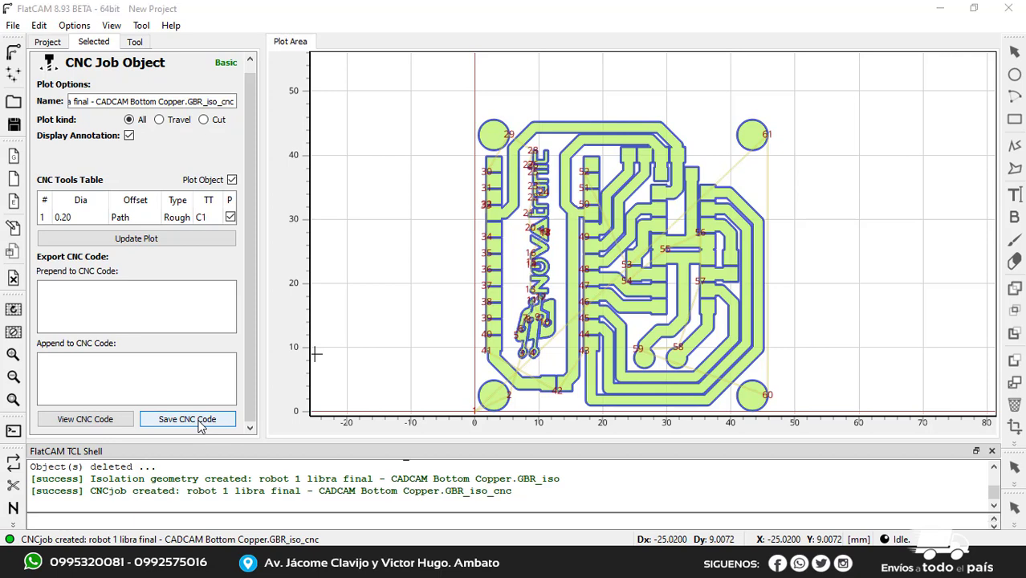
{"action": "left_click", "coordinate": [423, 379]}
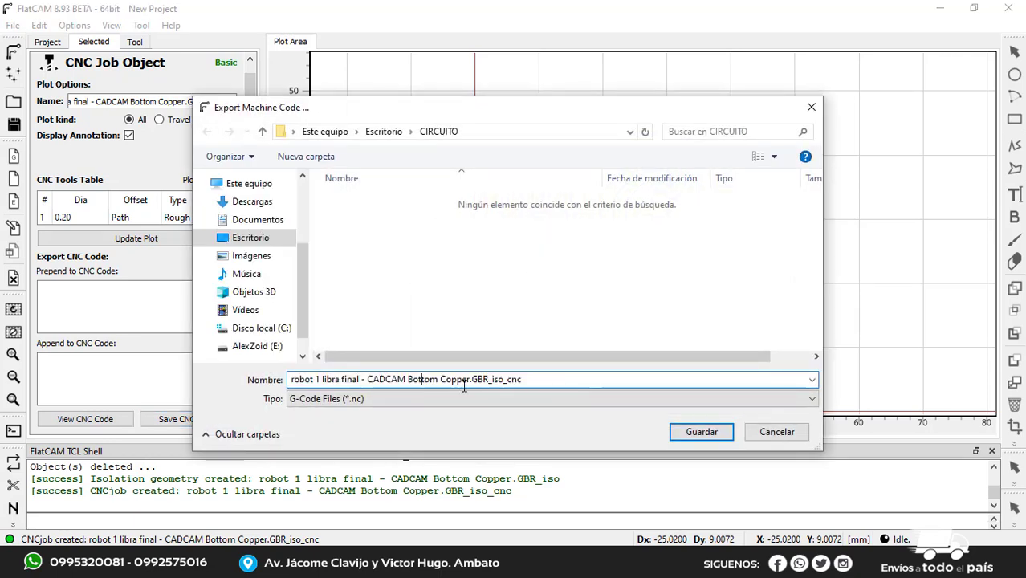
{"action": "left_click_drag", "start_coordinate": [530, 383], "coordinate": [361, 384]}
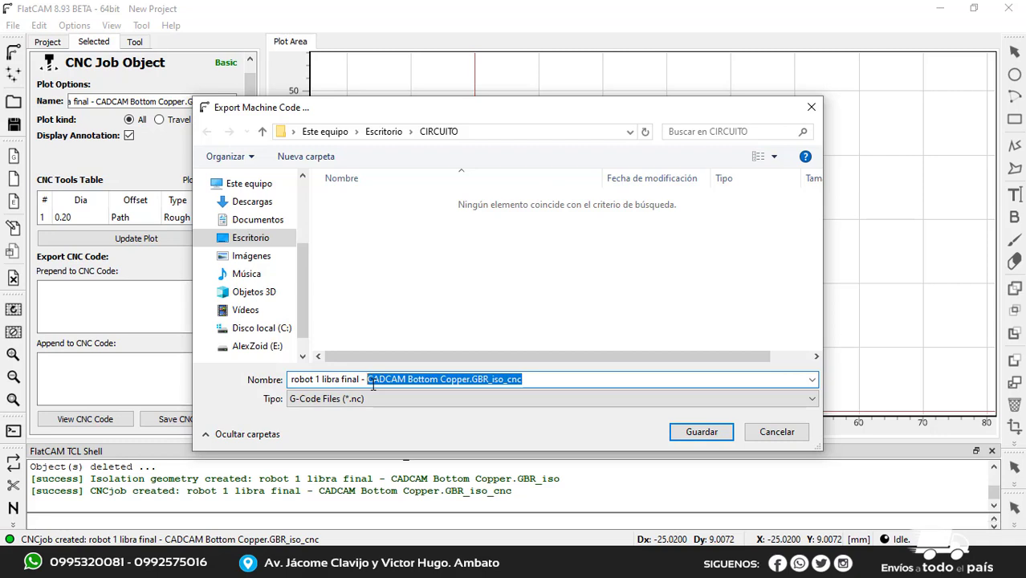
{"action": "type", "text": "PISTAS"}
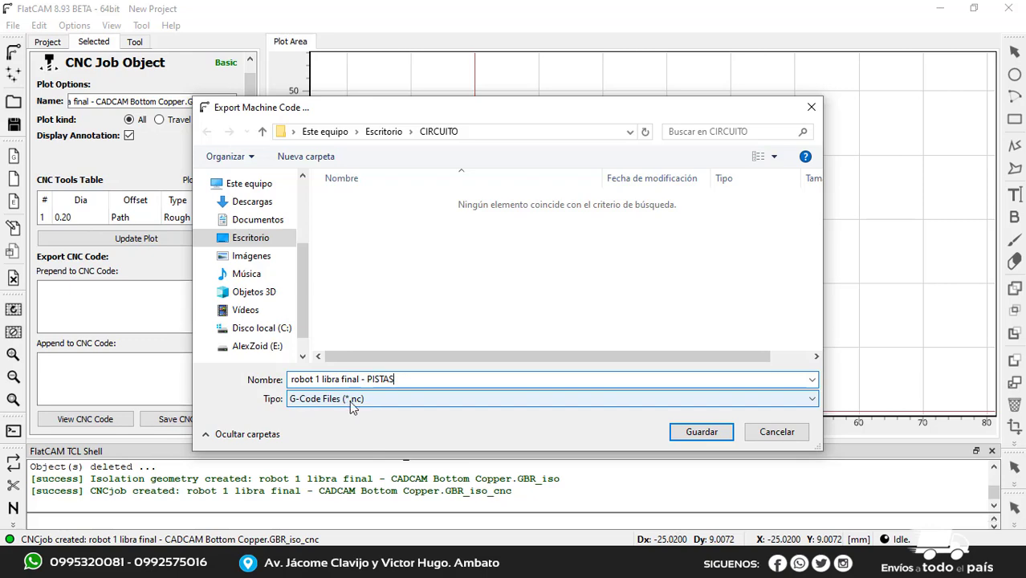
{"action": "left_click", "coordinate": [702, 432]}
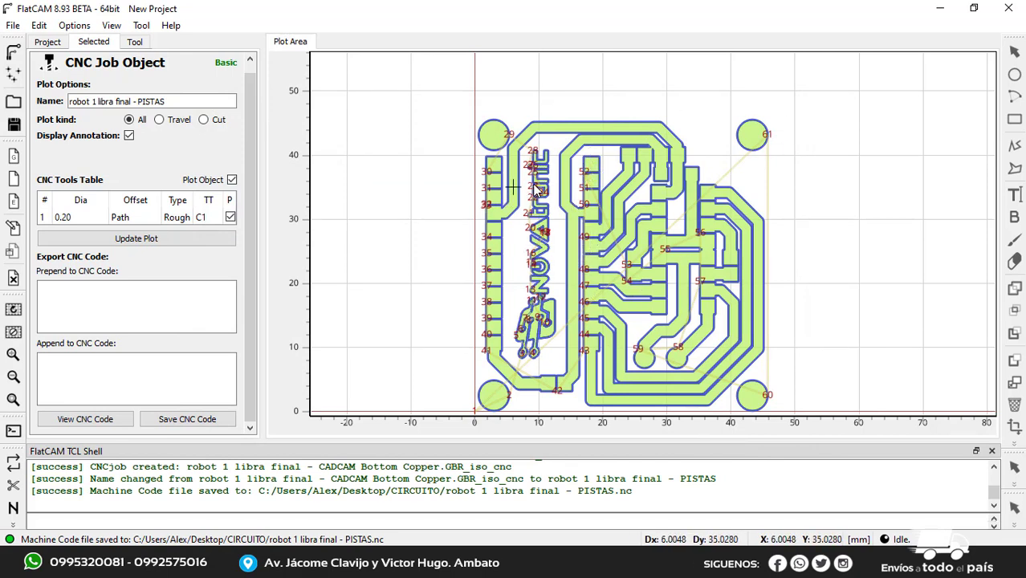
Open the Excellon file "robot 1 libra final - CADCAM Drill" from the CIRCUITO folder
{"action": "left_click", "coordinate": [47, 42]}
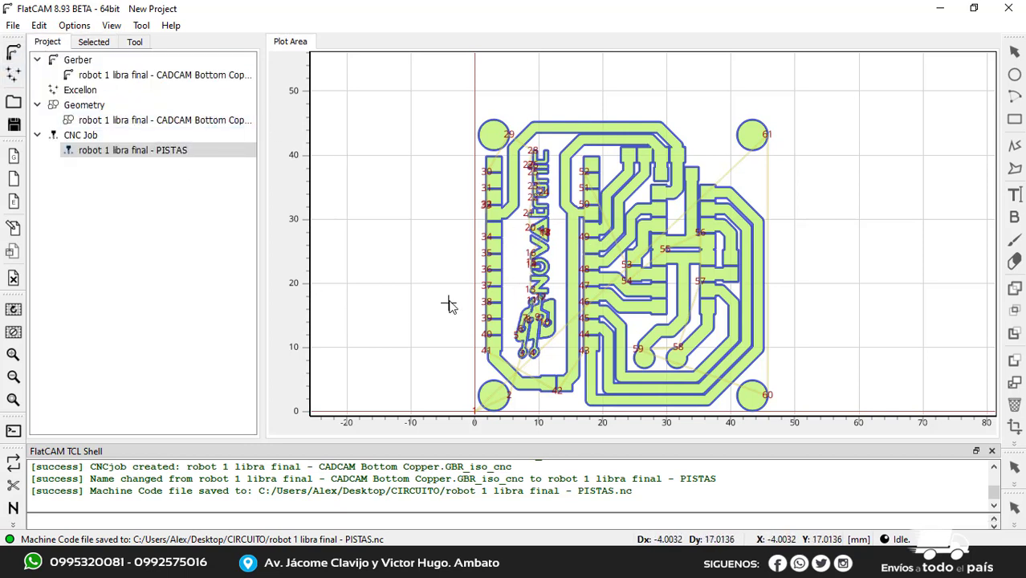
{"action": "left_click", "coordinate": [14, 75]}
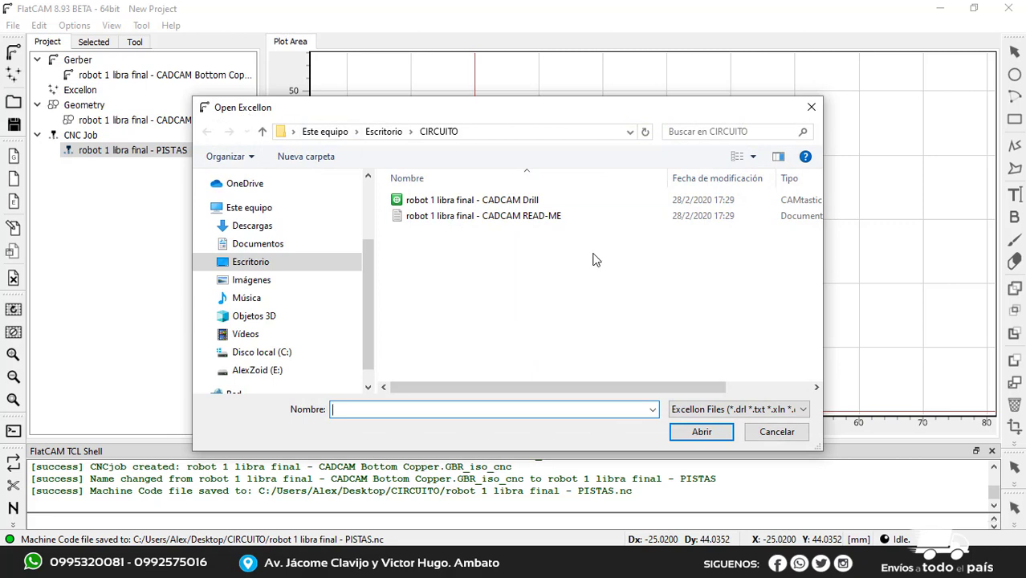
{"action": "left_click", "coordinate": [524, 201]}
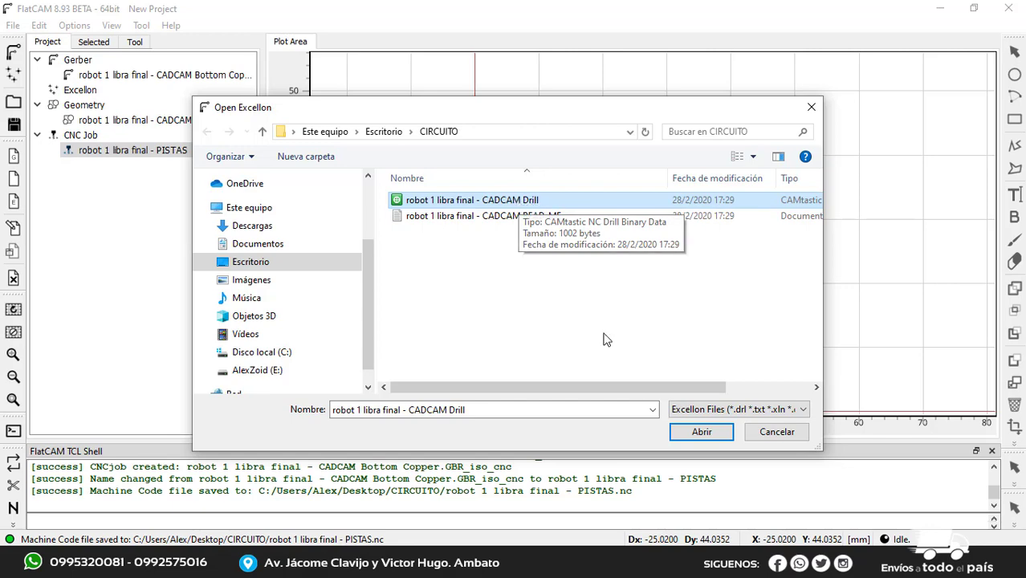
{"action": "left_click", "coordinate": [691, 435]}
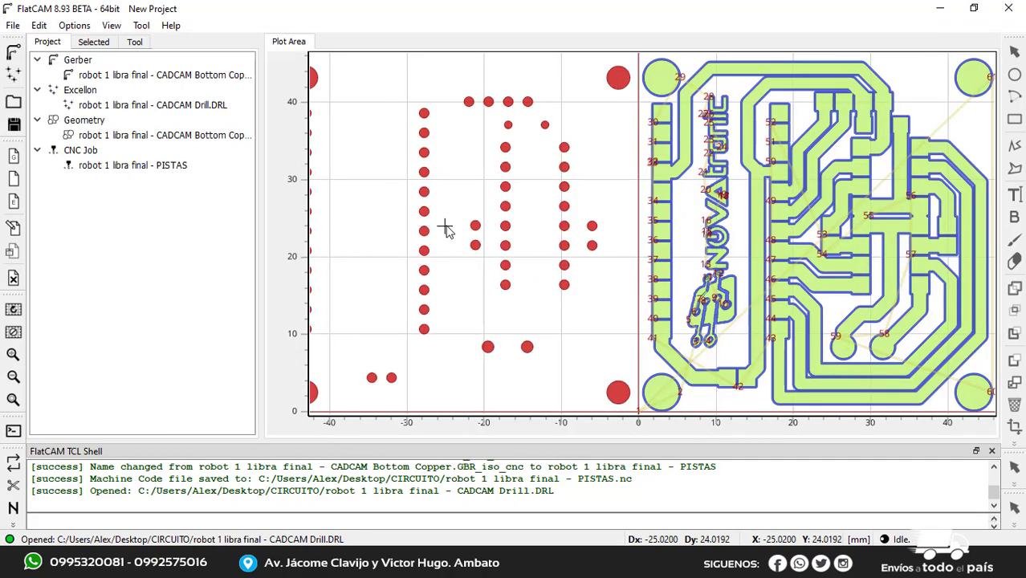
{"action": "scroll", "coordinate": [444, 228], "scroll_direction": "down", "scroll_amount": 3}
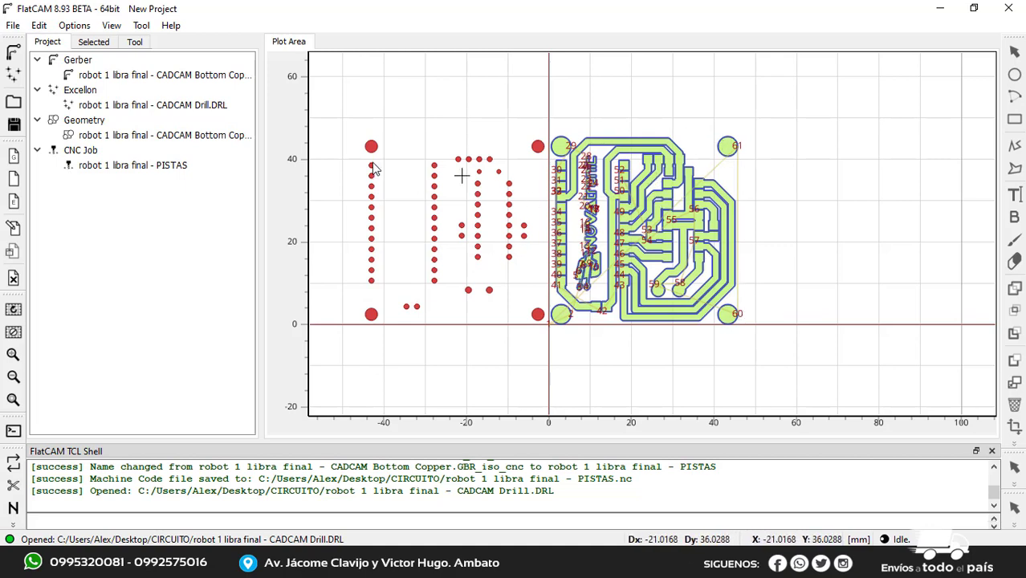
Open the drill object's properties at the offset vector and check the board's width along the X axis in the plot
{"action": "left_click", "coordinate": [170, 106]}
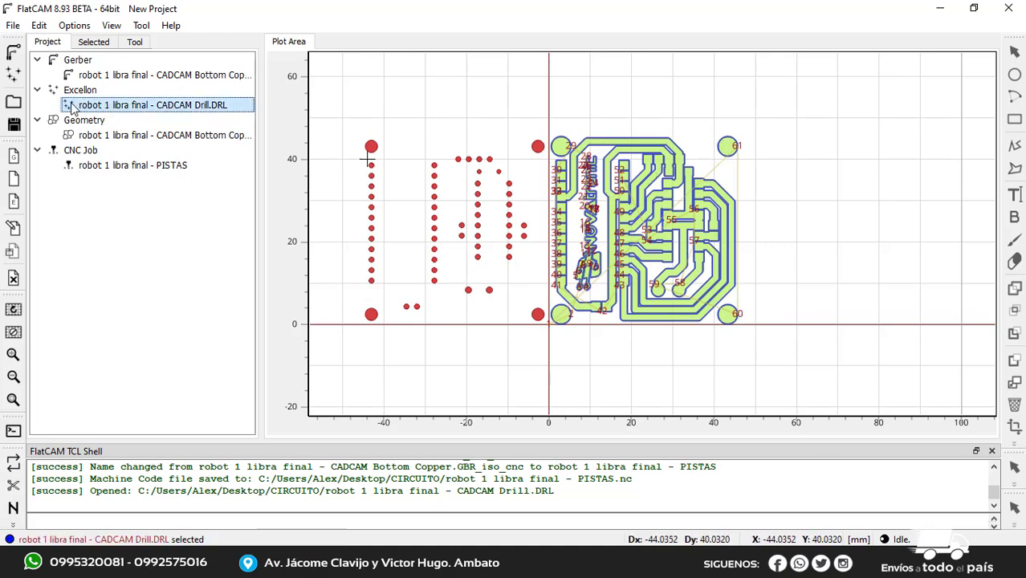
{"action": "double_click", "coordinate": [93, 110]}
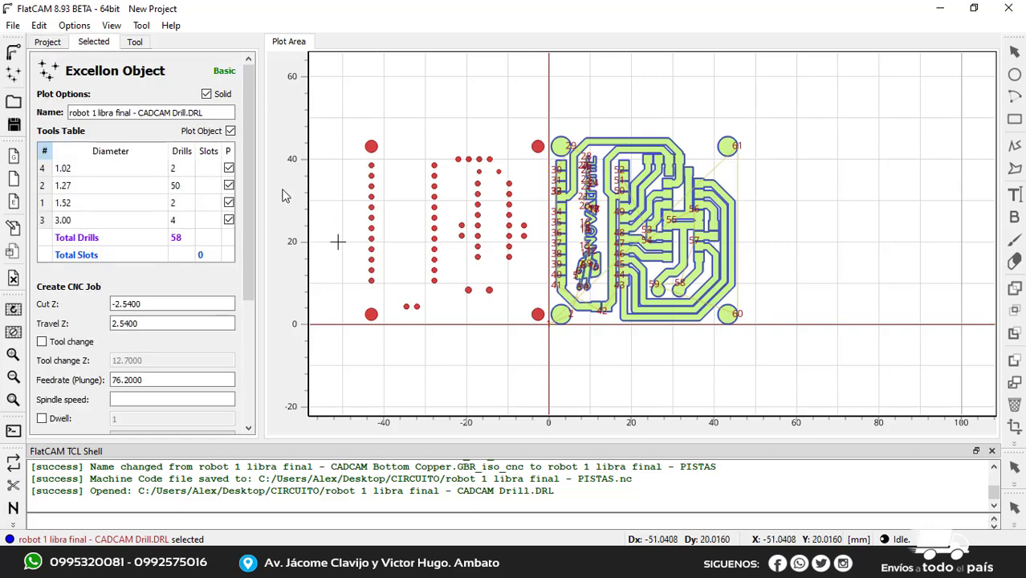
{"action": "left_click_drag", "start_coordinate": [249, 196], "coordinate": [249, 358]}
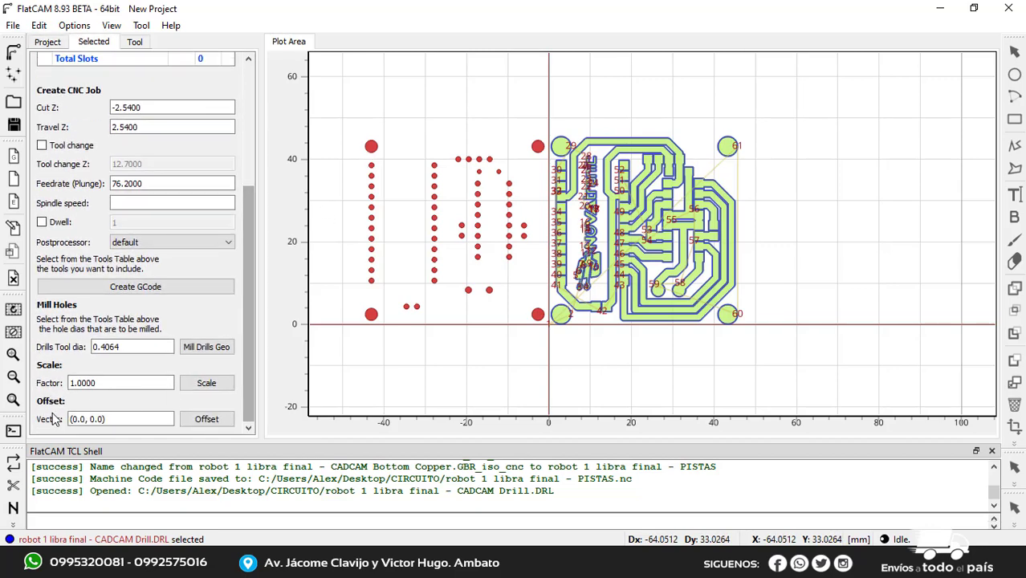
{"action": "left_click", "coordinate": [78, 420]}
{"action": "left_click", "coordinate": [85, 419]}
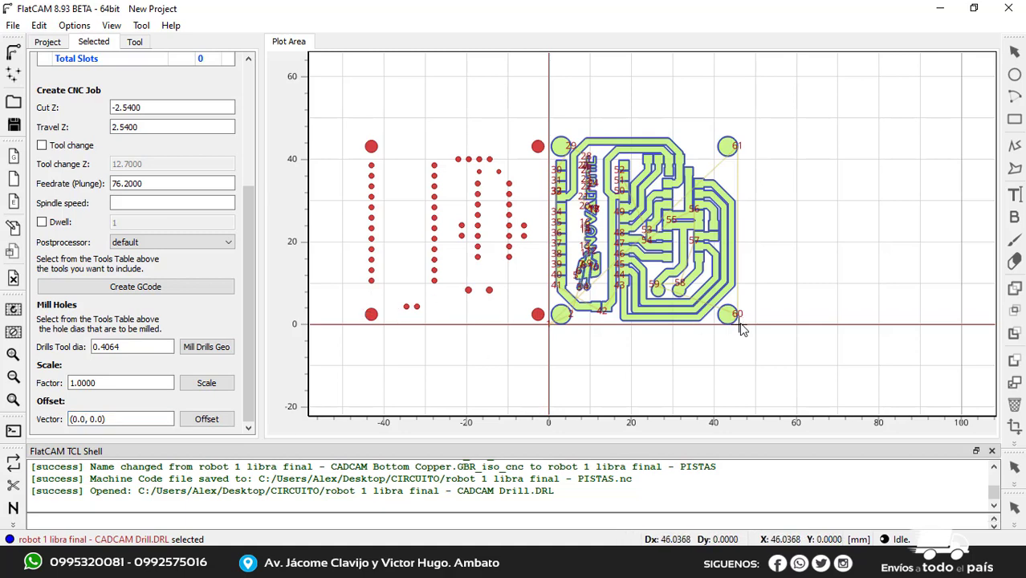
{"action": "scroll", "coordinate": [740, 327], "scroll_direction": "down", "scroll_amount": 1}
{"action": "scroll", "coordinate": [740, 322], "scroll_direction": "up", "scroll_amount": 1}
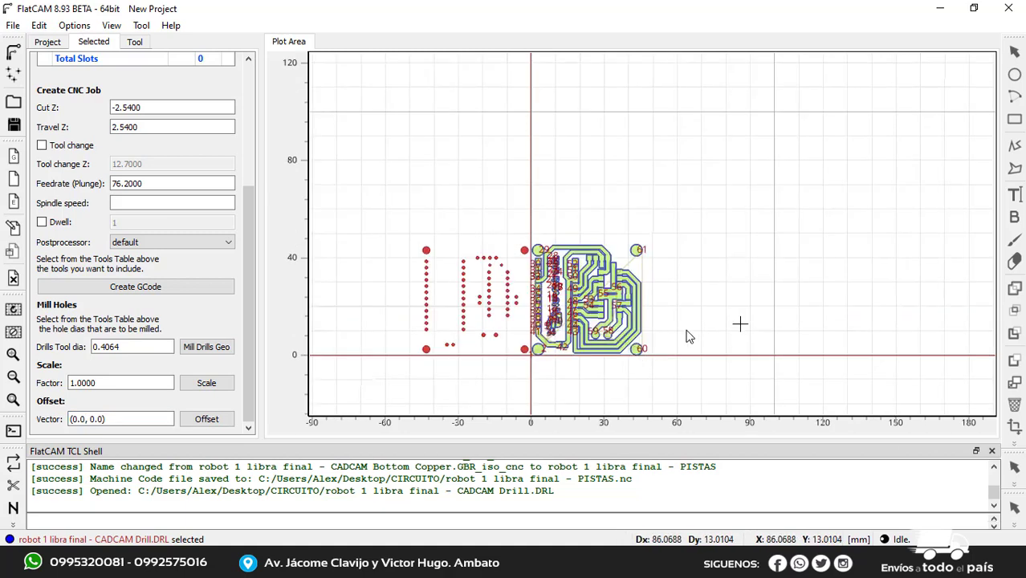
{"action": "scroll", "coordinate": [638, 337], "scroll_direction": "up", "scroll_amount": 2}
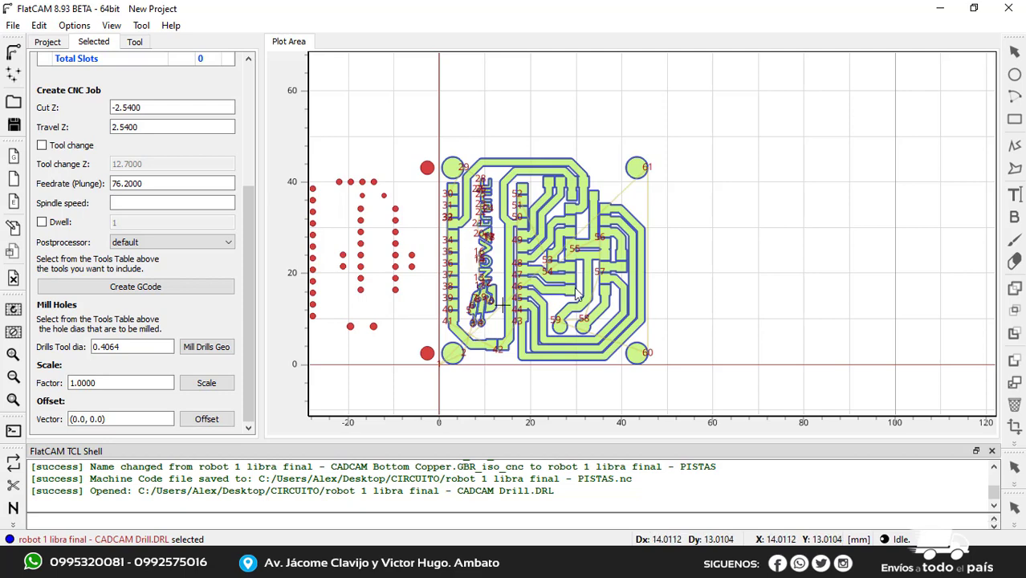
{"action": "middle_click_drag", "start_coordinate": [475, 326], "coordinate": [575, 305]}
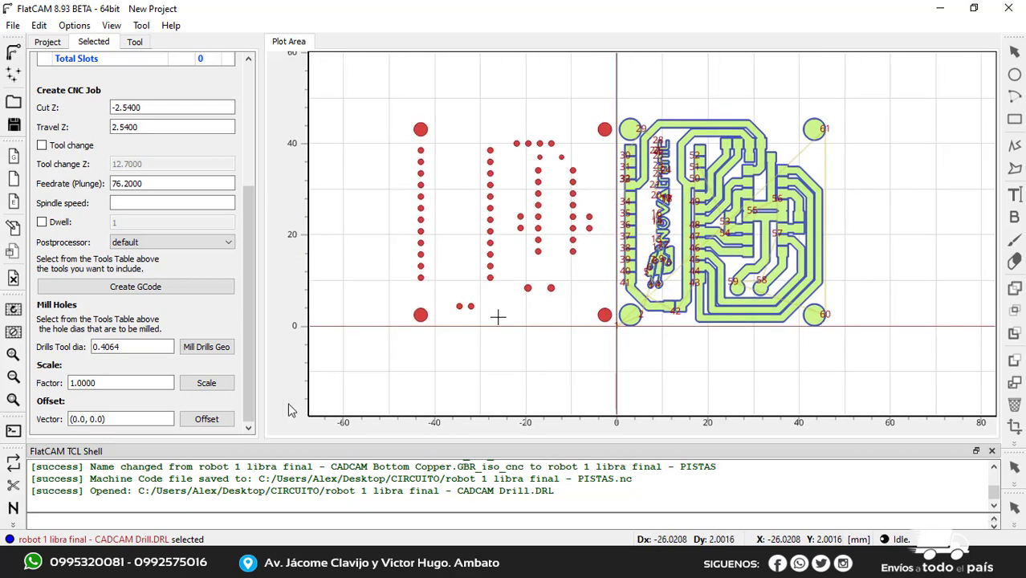
Offset the drill object by the vector (46, 0.0) and check the holes against the copper pads
{"action": "left_click", "coordinate": [84, 419]}
{"action": "left_click", "coordinate": [83, 419]}
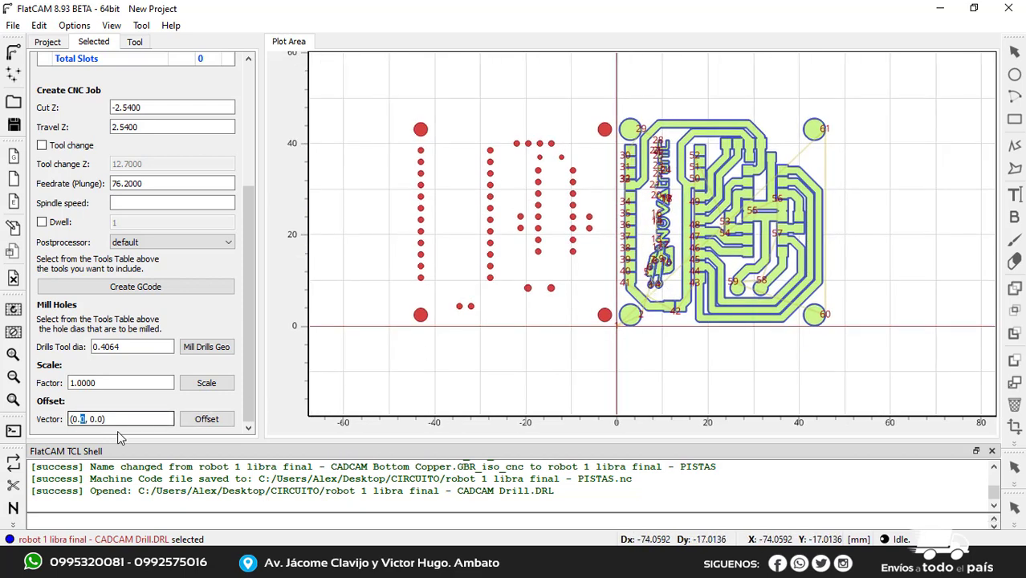
{"action": "key", "text": "BackSpace"}
{"action": "key", "text": "BackSpace"}
{"action": "key", "text": "BackSpace"}
{"action": "type", "text": "46"}
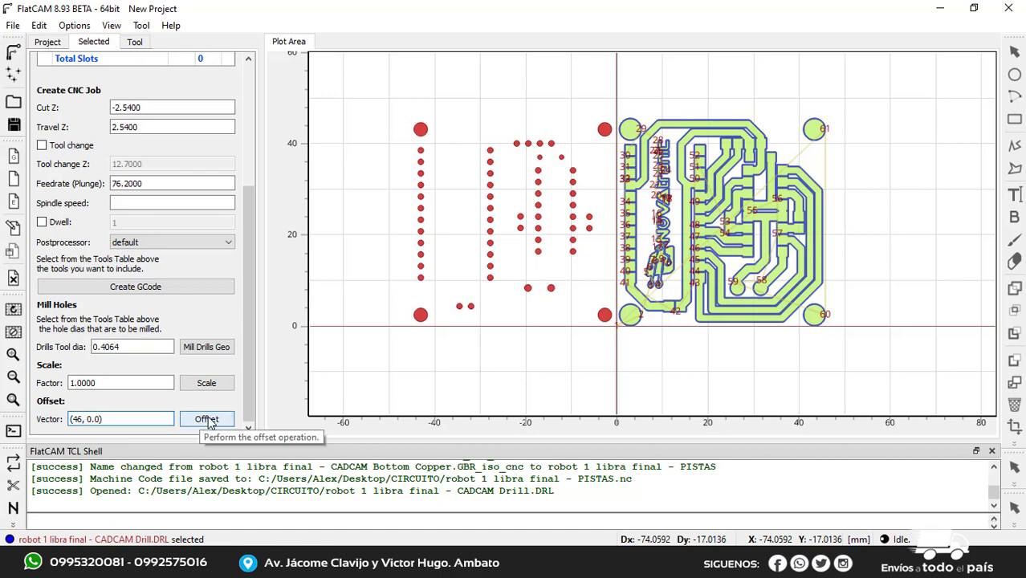
{"action": "left_click", "coordinate": [208, 424]}
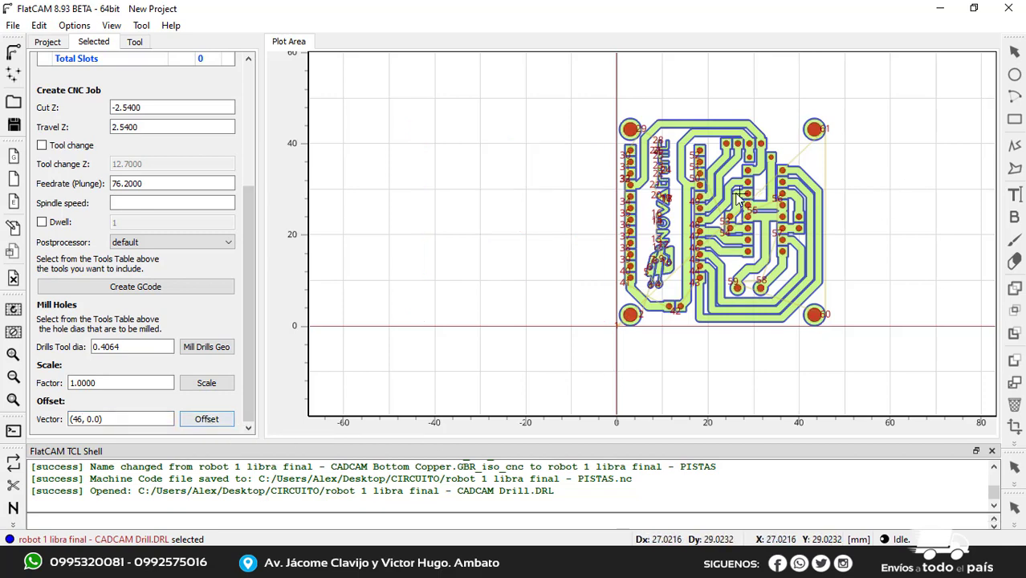
{"action": "scroll", "coordinate": [739, 196], "scroll_direction": "up", "scroll_amount": 3}
{"action": "scroll", "coordinate": [524, 158], "scroll_direction": "up", "scroll_amount": 1}
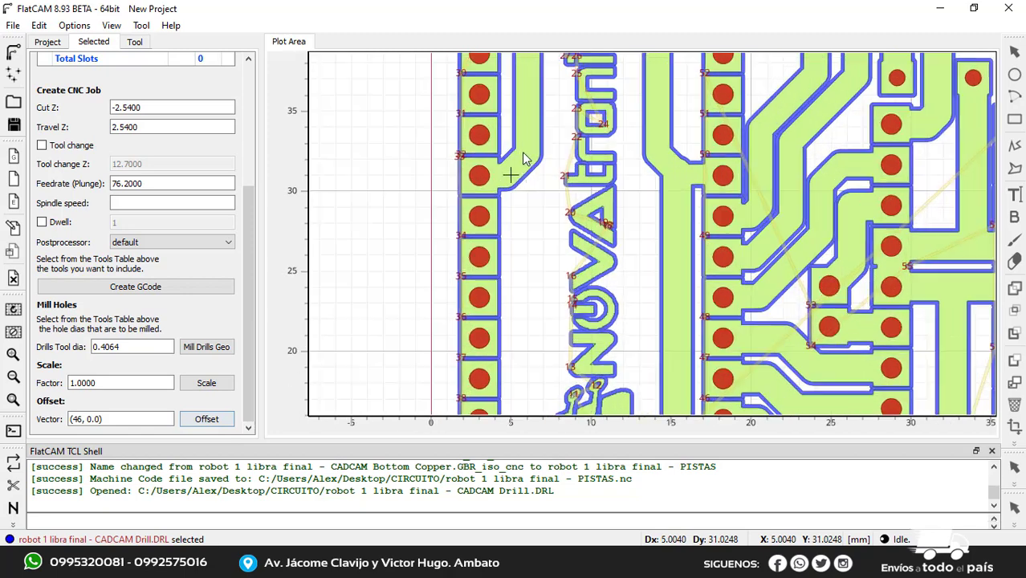
{"action": "scroll", "coordinate": [524, 158], "scroll_direction": "down", "scroll_amount": 2}
{"action": "scroll", "coordinate": [426, 162], "scroll_direction": "down", "scroll_amount": 1}
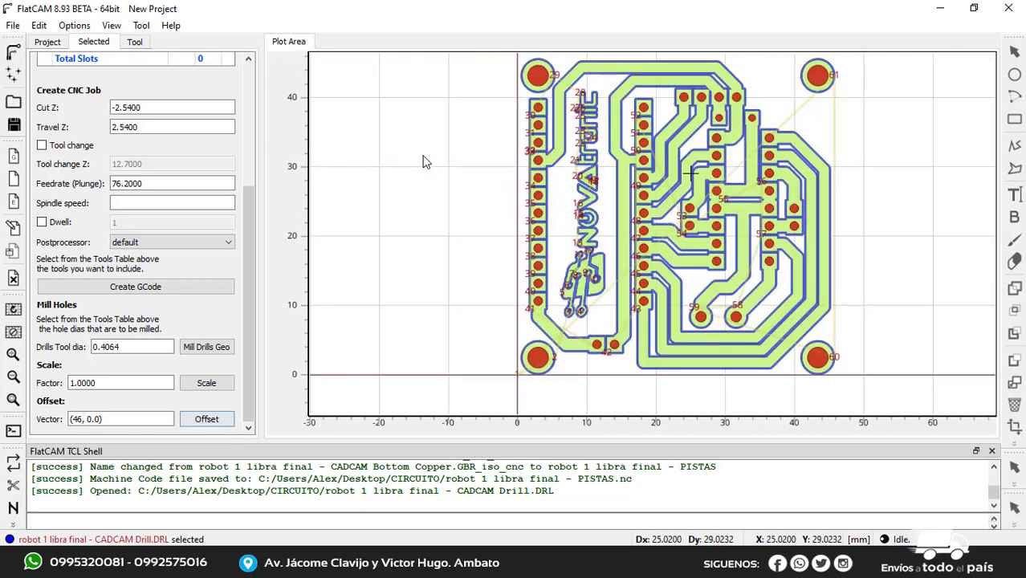
Set the Cut Z depth of the drill job to -2.5
{"action": "left_click_drag", "start_coordinate": [249, 256], "coordinate": [250, 172]}
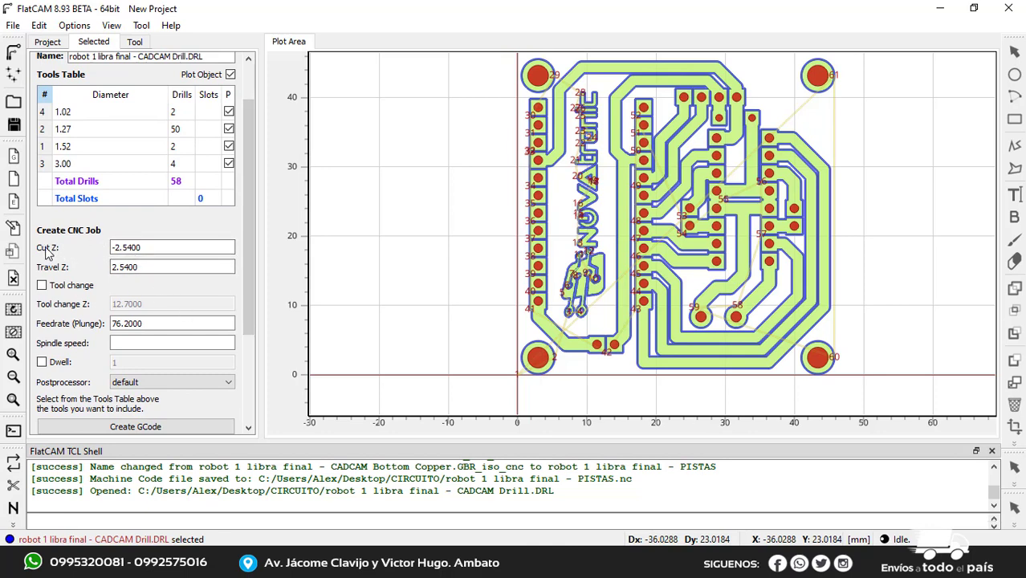
{"action": "left_click", "coordinate": [157, 251]}
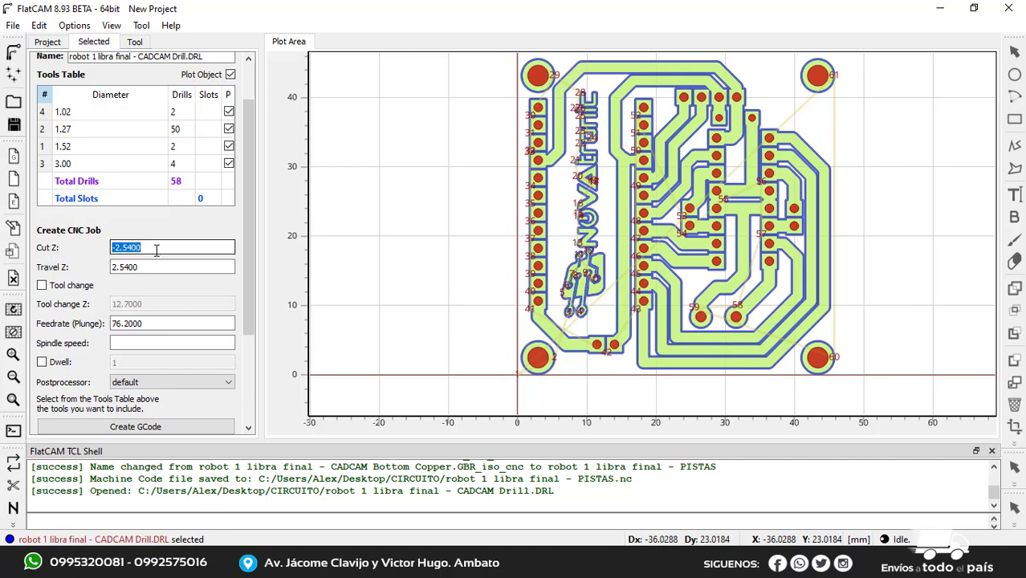
{"action": "left_click", "coordinate": [157, 251]}
{"action": "key", "text": "BackSpace"}
{"action": "key", "text": "BackSpace"}
{"action": "key", "text": "BackSpace"}
Set the Travel Z height of the drill job to 3
{"action": "left_click", "coordinate": [150, 266]}
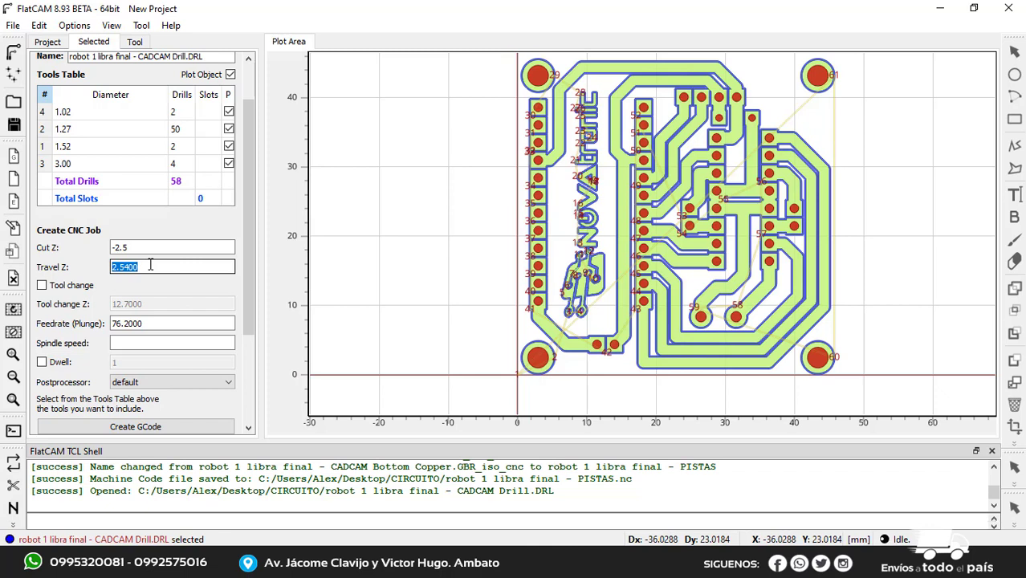
{"action": "type", "text": "2"}
{"action": "key", "text": "BackSpace"}
{"action": "type", "text": "3"}
Set the plunge feed rate of the drill job to 300
{"action": "left_click", "coordinate": [153, 322]}
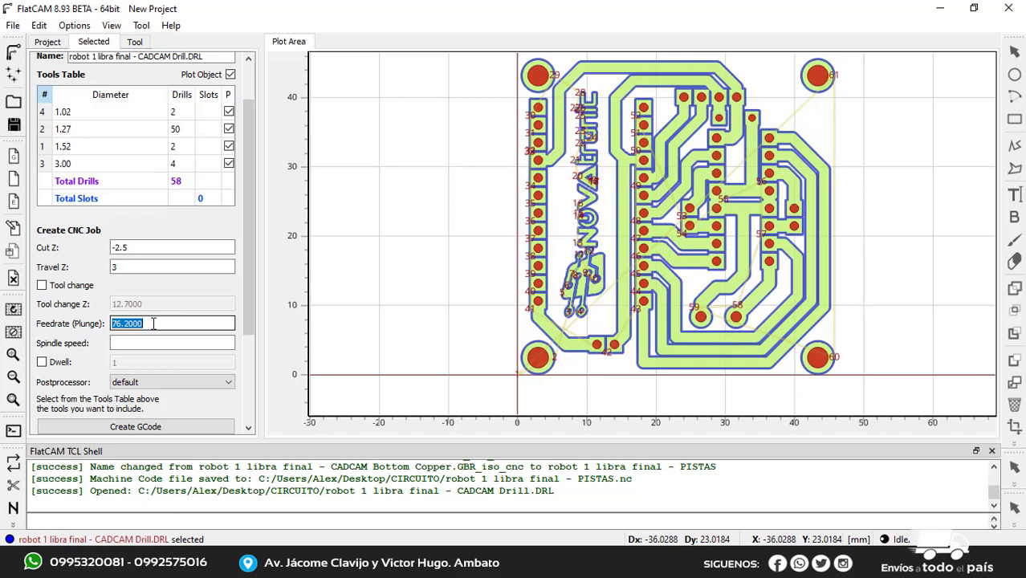
{"action": "type", "text": "200"}
{"action": "key", "text": "BackSpace"}
{"action": "key", "text": "BackSpace"}
{"action": "key", "text": "BackSpace"}
{"action": "type", "text": "300"}
{"action": "scroll", "coordinate": [153, 324], "scroll_direction": "down", "scroll_amount": 1}
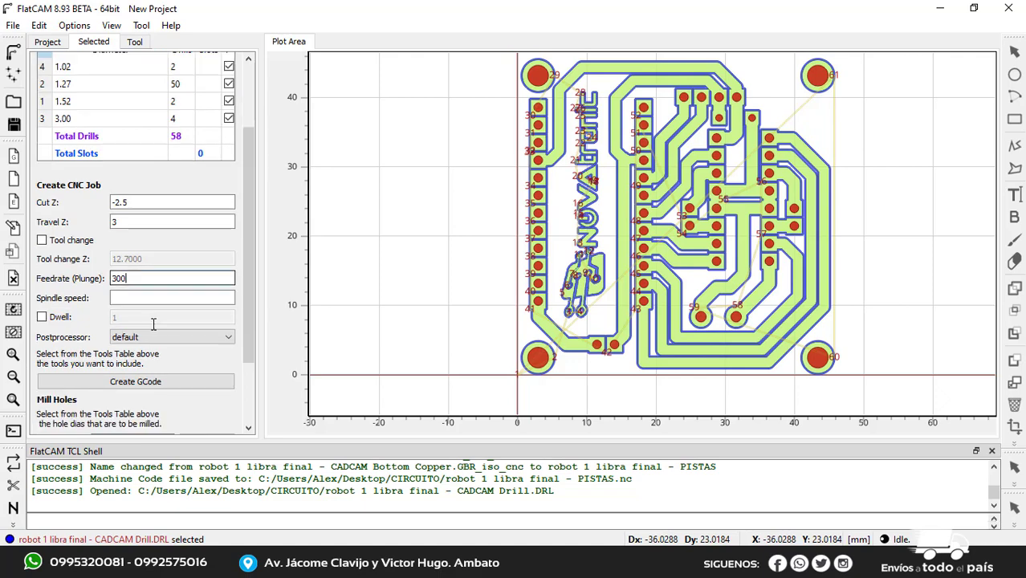
Generate the drill job's G-code and save it as "robot 1 libra final - PERFORACIONES" in the CIRCUITO folder
{"action": "left_click", "coordinate": [133, 382]}
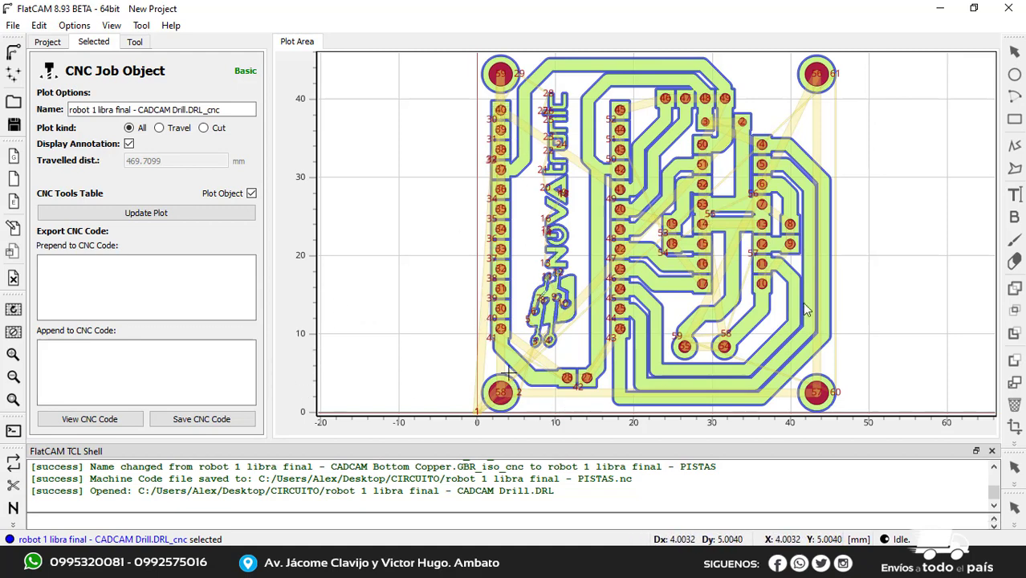
{"action": "left_click", "coordinate": [207, 423]}
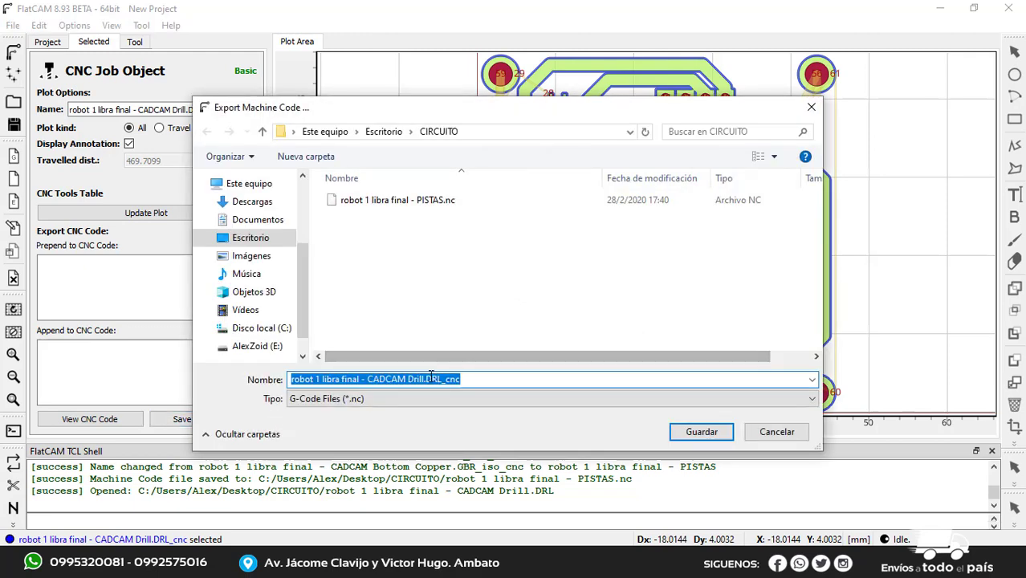
{"action": "left_click", "coordinate": [426, 379]}
{"action": "left_click_drag", "start_coordinate": [462, 379], "coordinate": [368, 381]}
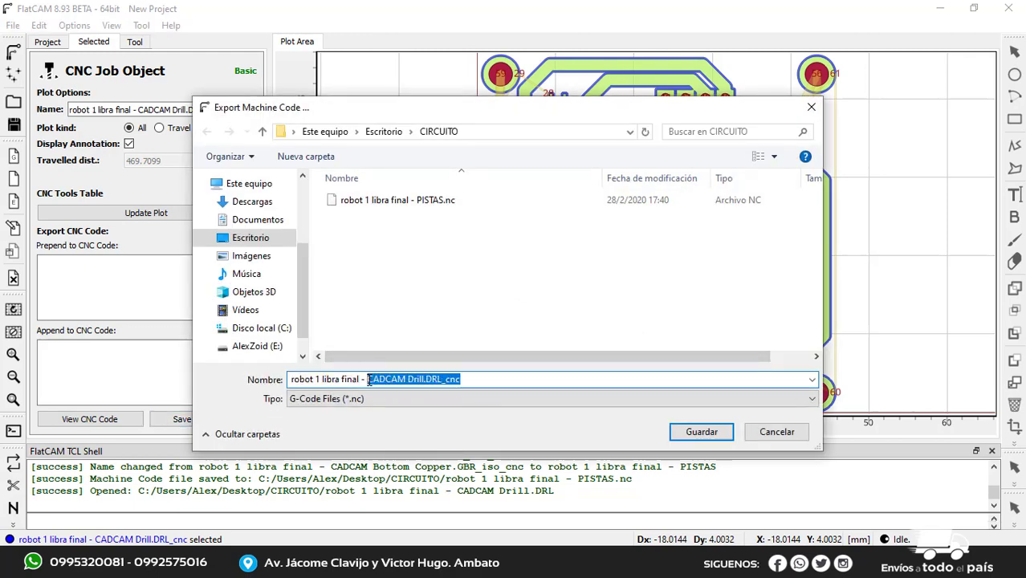
{"action": "type", "text": "PER"}
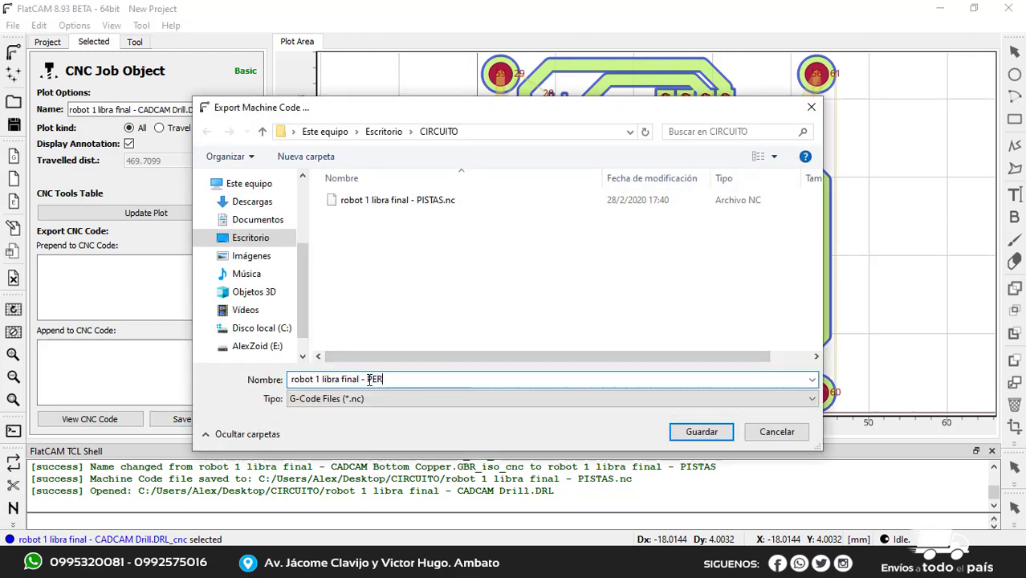
{"action": "type", "text": "FORACIONES"}
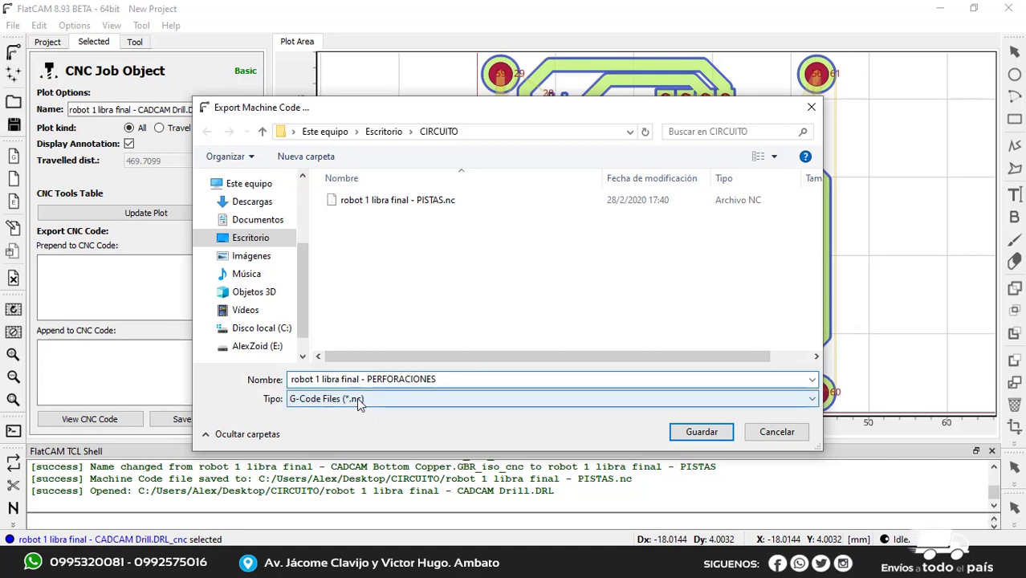
{"action": "left_click", "coordinate": [697, 434]}
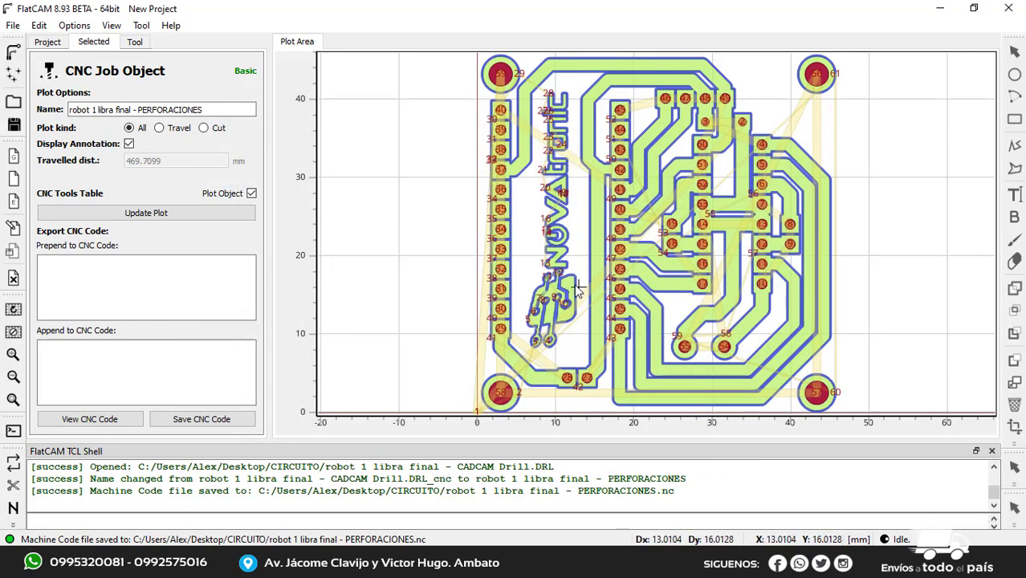
Open the Cutout Tool for the bottom copper Gerber object
{"action": "scroll", "coordinate": [574, 280], "scroll_direction": "down", "scroll_amount": 1}
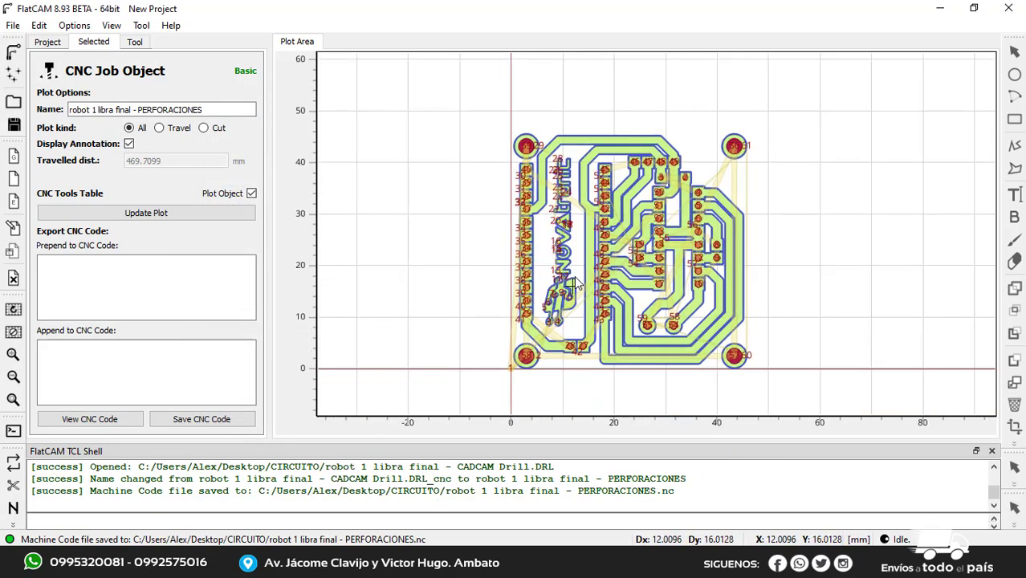
{"action": "left_click", "coordinate": [48, 41]}
{"action": "left_click", "coordinate": [208, 78]}
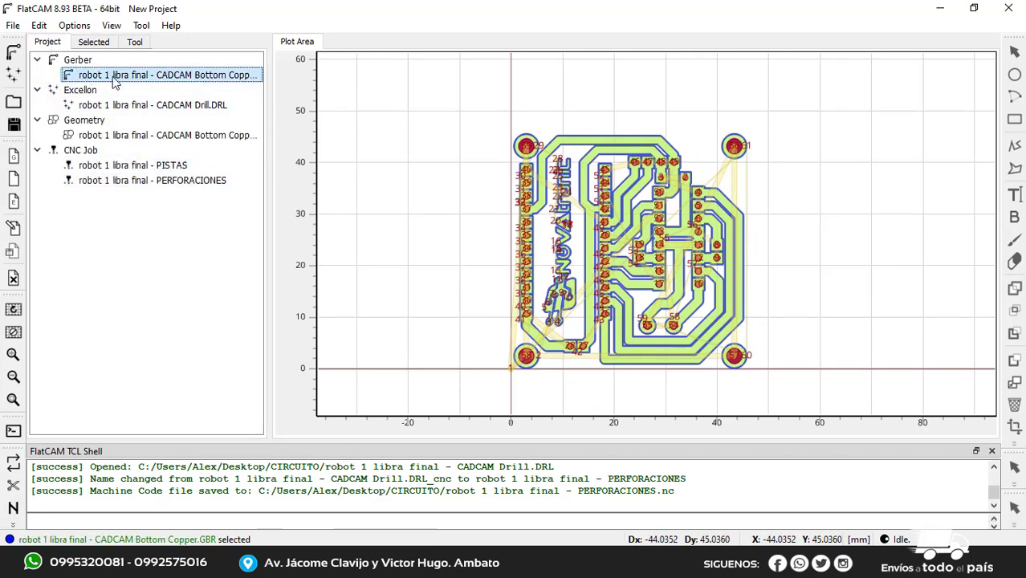
{"action": "double_click", "coordinate": [159, 80]}
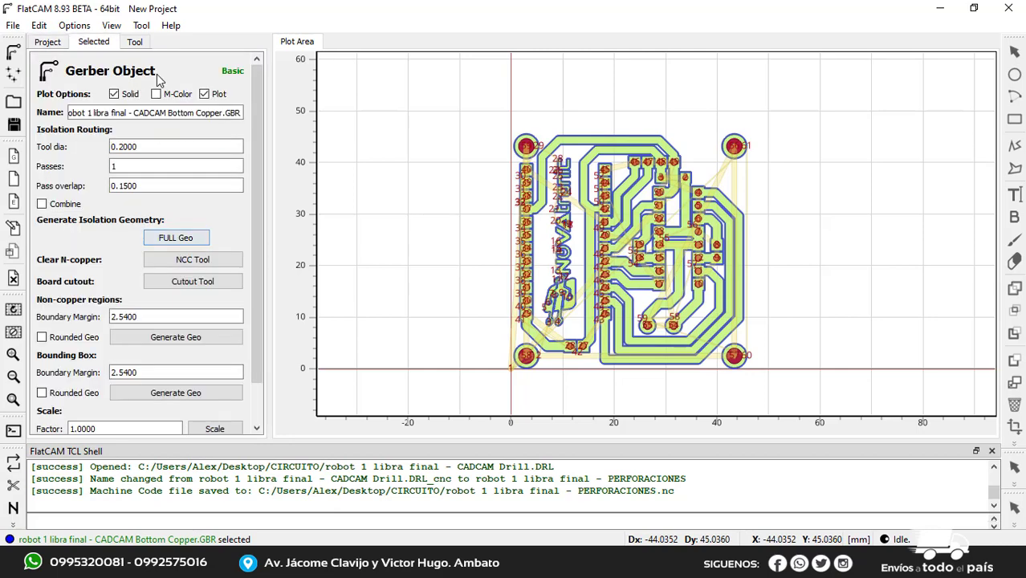
{"action": "left_click_drag", "start_coordinate": [256, 225], "coordinate": [251, 277]}
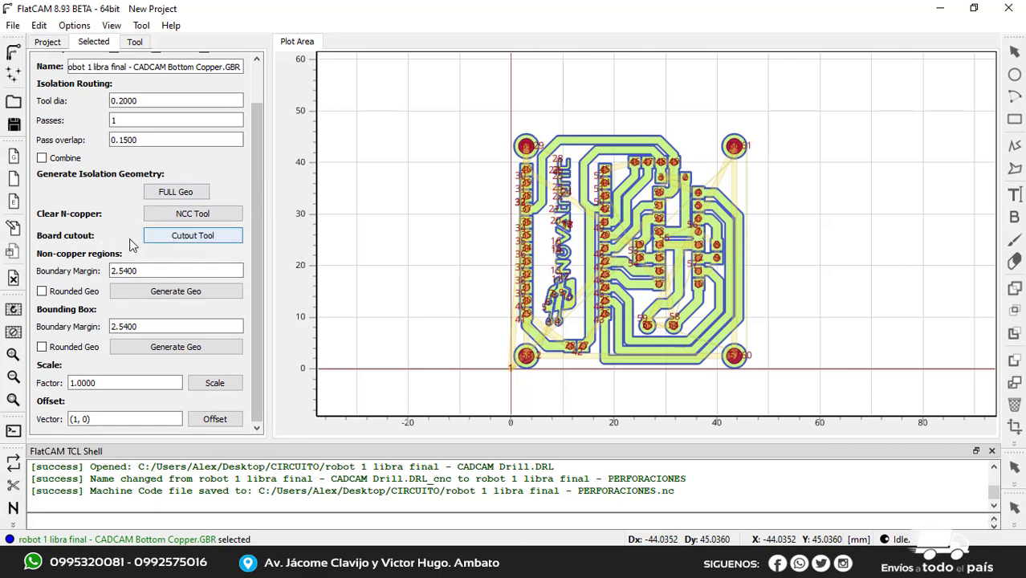
{"action": "left_click", "coordinate": [195, 241]}
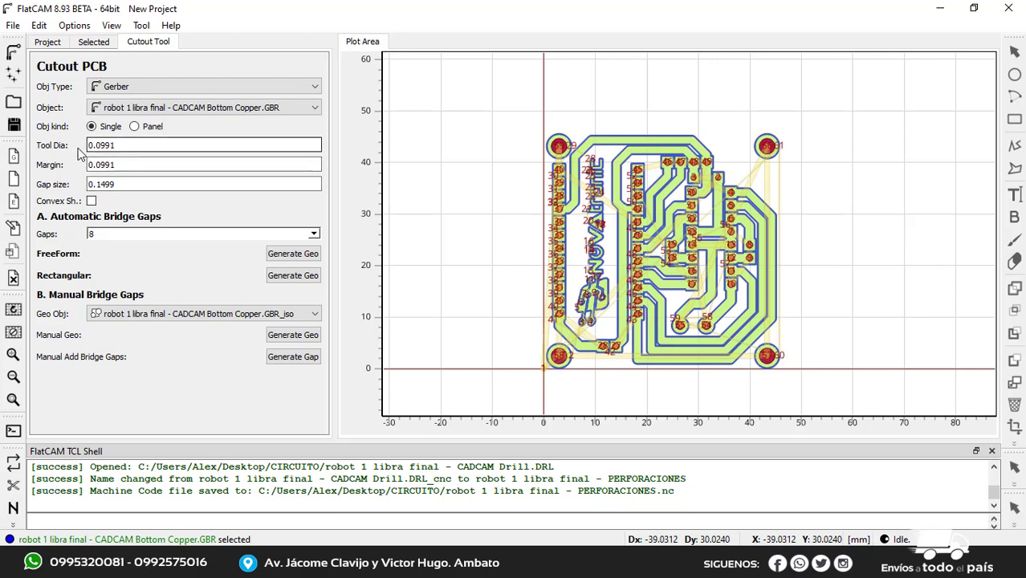
Set the board cutout's tool diameter to 2 and its margin to 1
{"action": "left_click", "coordinate": [122, 146]}
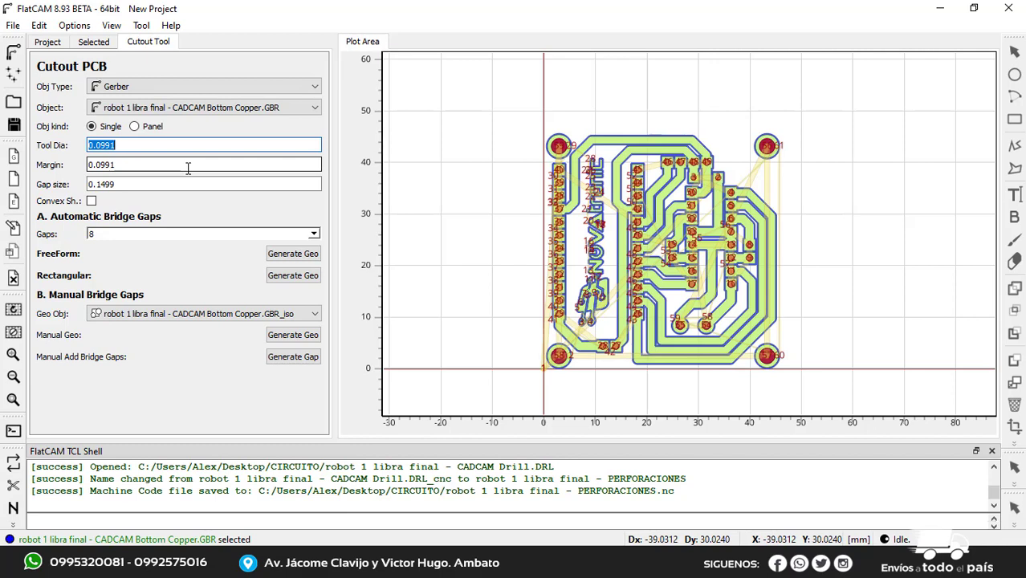
{"action": "type", "text": "2"}
{"action": "left_click_drag", "start_coordinate": [126, 164], "coordinate": [86, 161]}
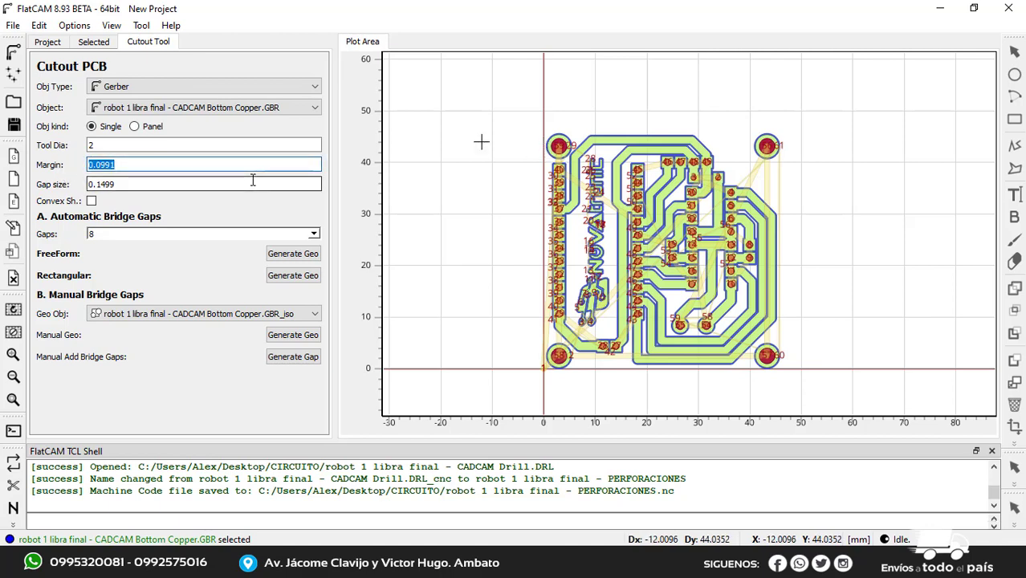
{"action": "type", "text": "1"}
Set the board cutout's gap size to 0.15
{"action": "left_click", "coordinate": [126, 184]}
{"action": "left_click", "coordinate": [126, 185]}
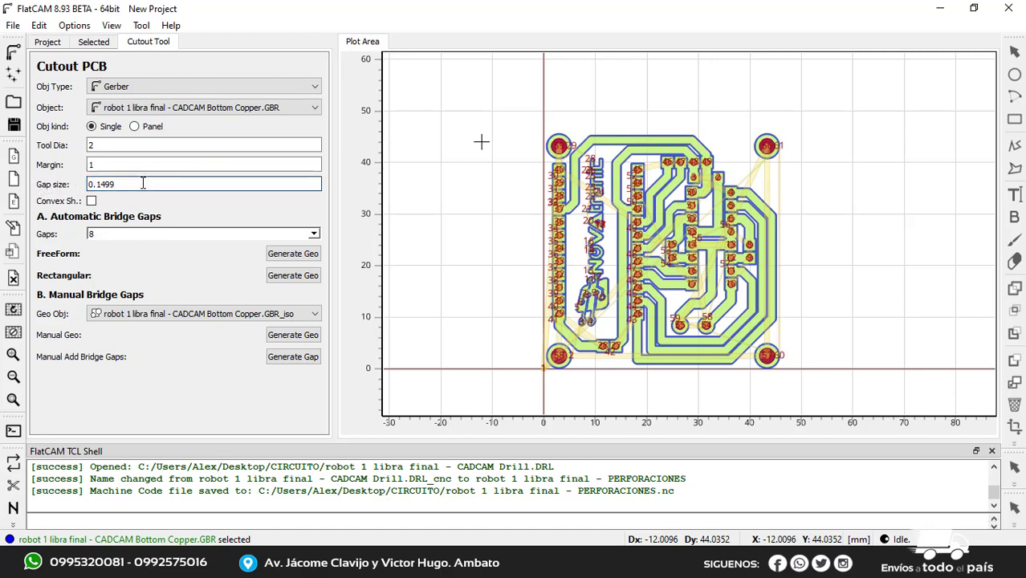
{"action": "left_click_drag", "start_coordinate": [133, 184], "coordinate": [25, 182]}
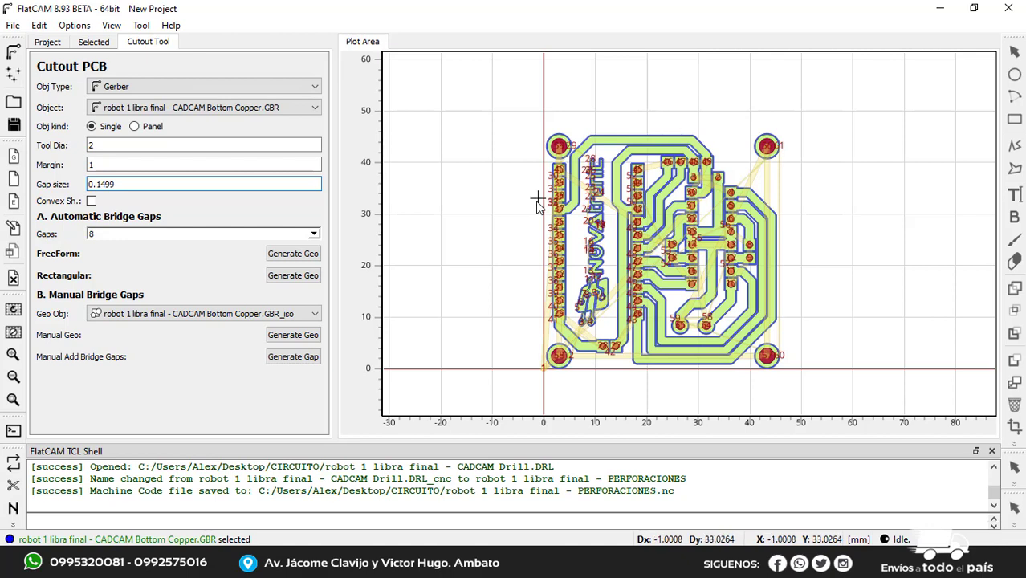
{"action": "left_click", "coordinate": [130, 184]}
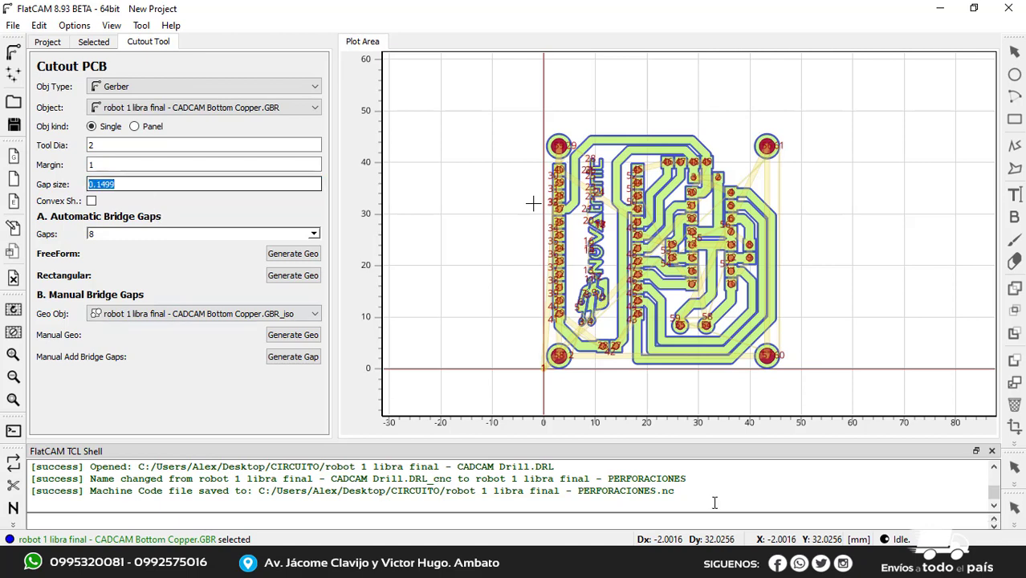
{"action": "left_click", "coordinate": [126, 183]}
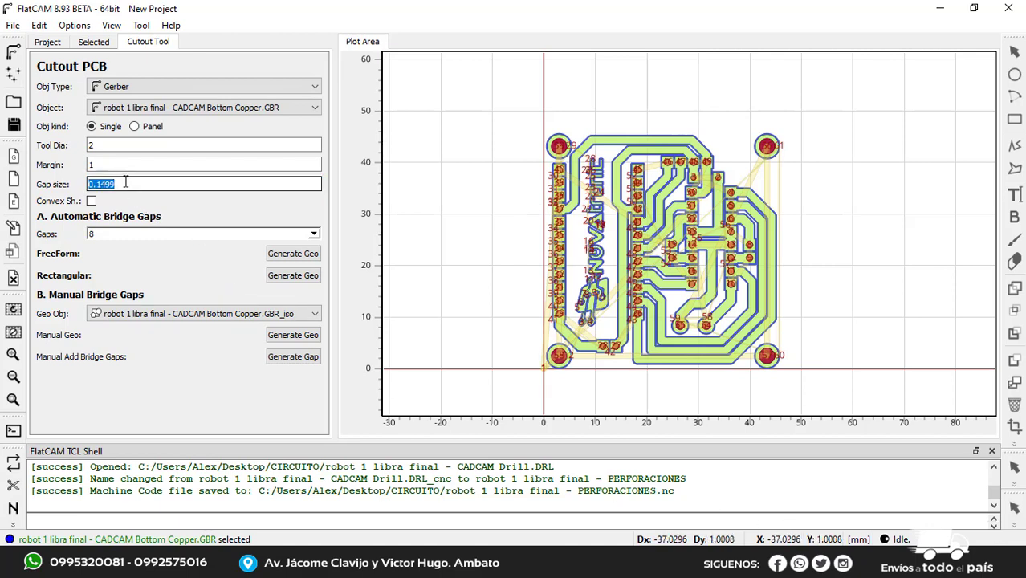
{"action": "type", "text": "0.15"}
Choose 4 automatic bridge gaps and generate the freeform cutout geometry around the board
{"action": "left_click", "coordinate": [311, 236]}
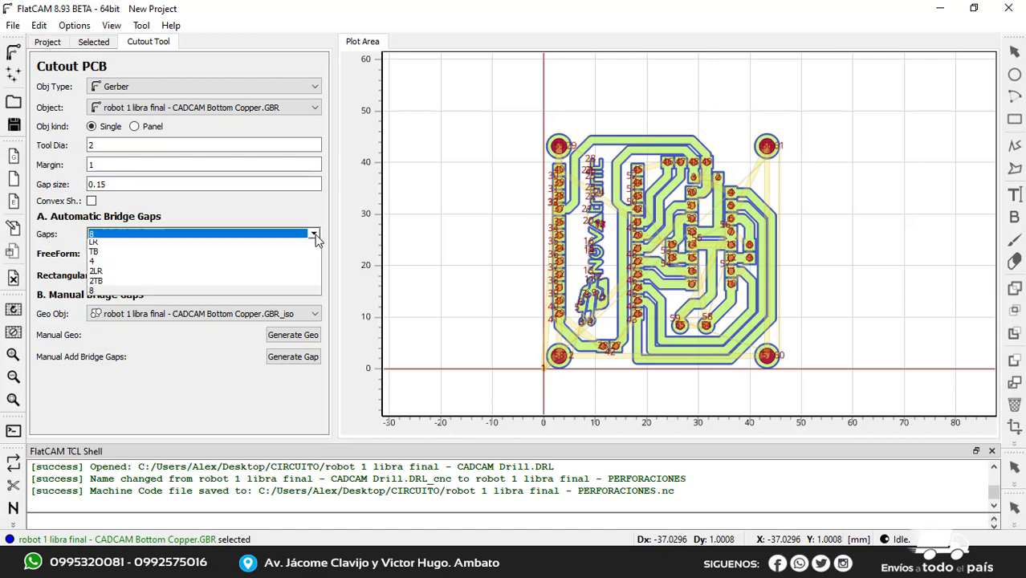
{"action": "left_click", "coordinate": [151, 246]}
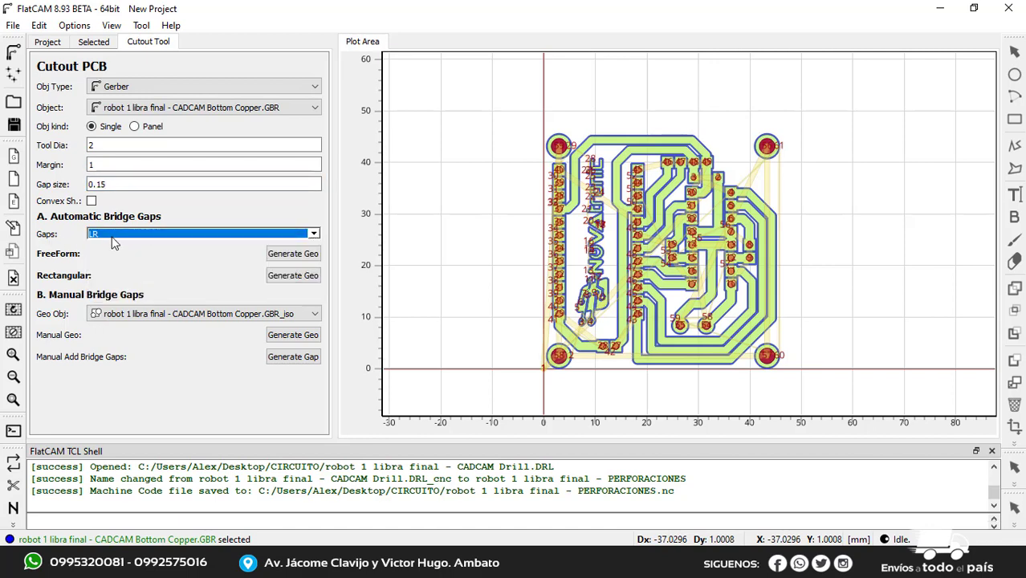
{"action": "left_click", "coordinate": [316, 233]}
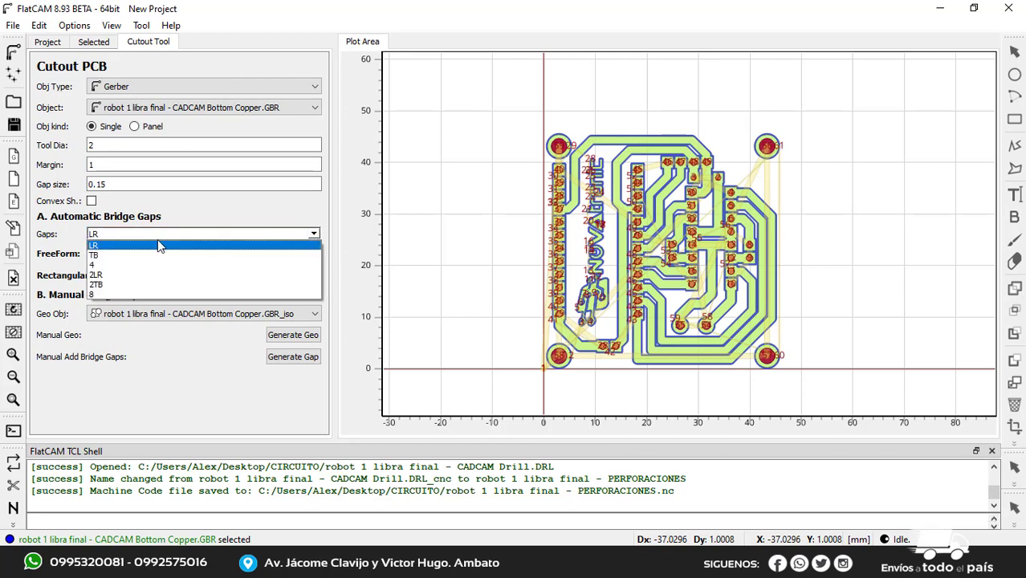
{"action": "left_click", "coordinate": [111, 265]}
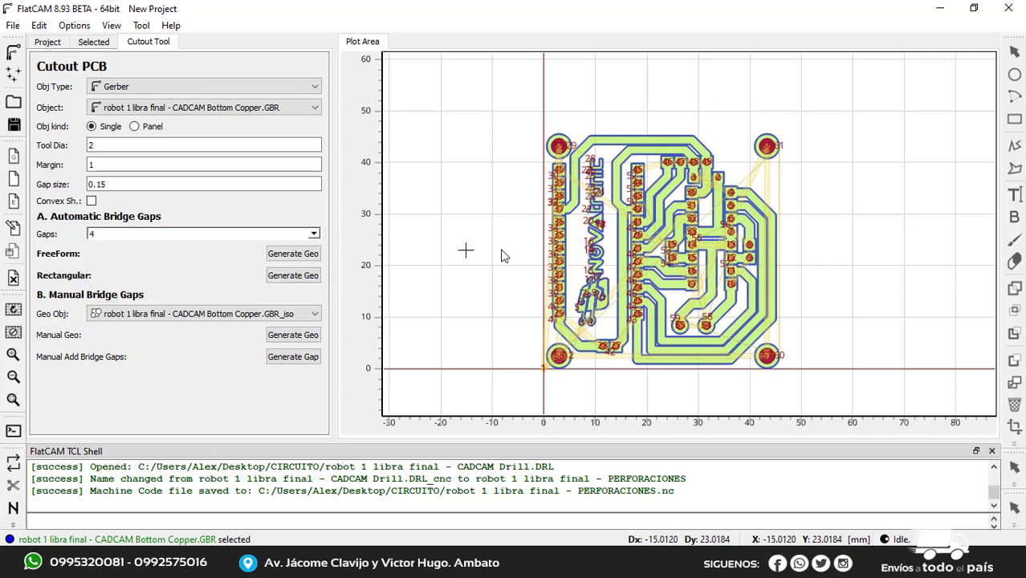
{"action": "left_click", "coordinate": [298, 257]}
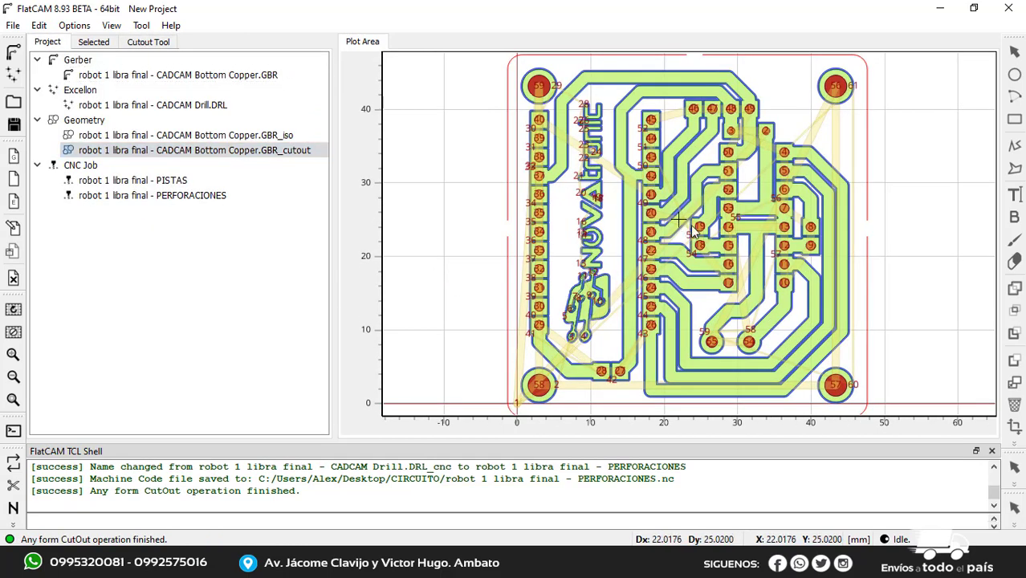
{"action": "scroll", "coordinate": [549, 248], "scroll_direction": "down", "scroll_amount": 1}
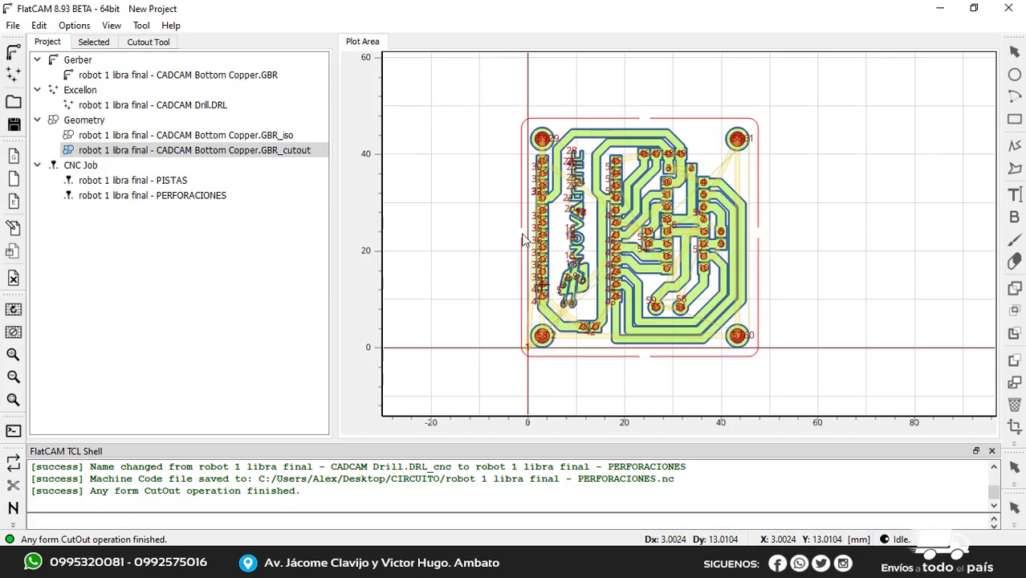
Open the cutout geometry's settings and set Cut Z to -2.5 and Travel Z to 3
{"action": "left_click", "coordinate": [241, 154]}
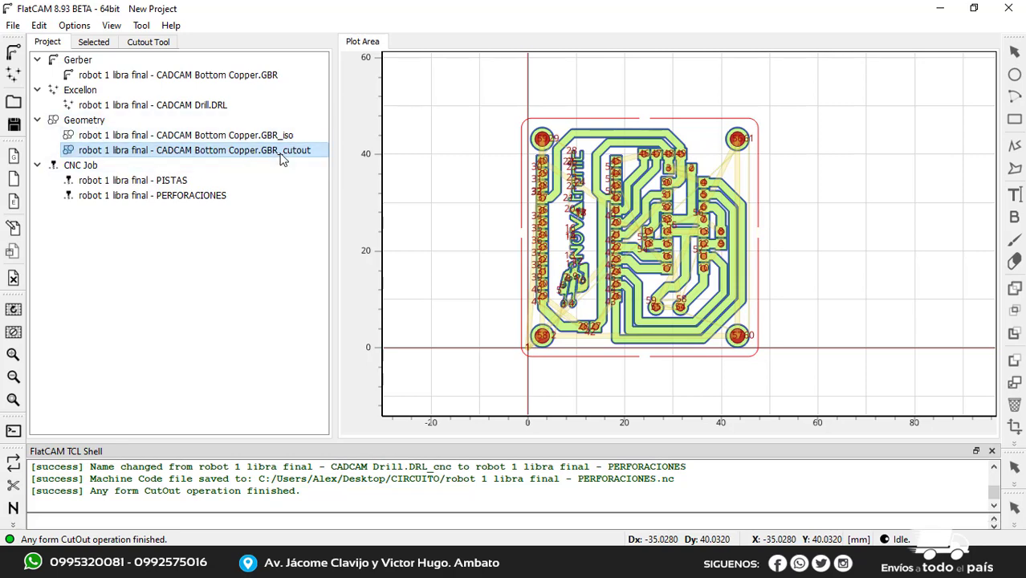
{"action": "double_click", "coordinate": [160, 156]}
{"action": "scroll", "coordinate": [252, 243], "scroll_direction": "down", "scroll_amount": 2}
{"action": "scroll", "coordinate": [253, 237], "scroll_direction": "down", "scroll_amount": 2}
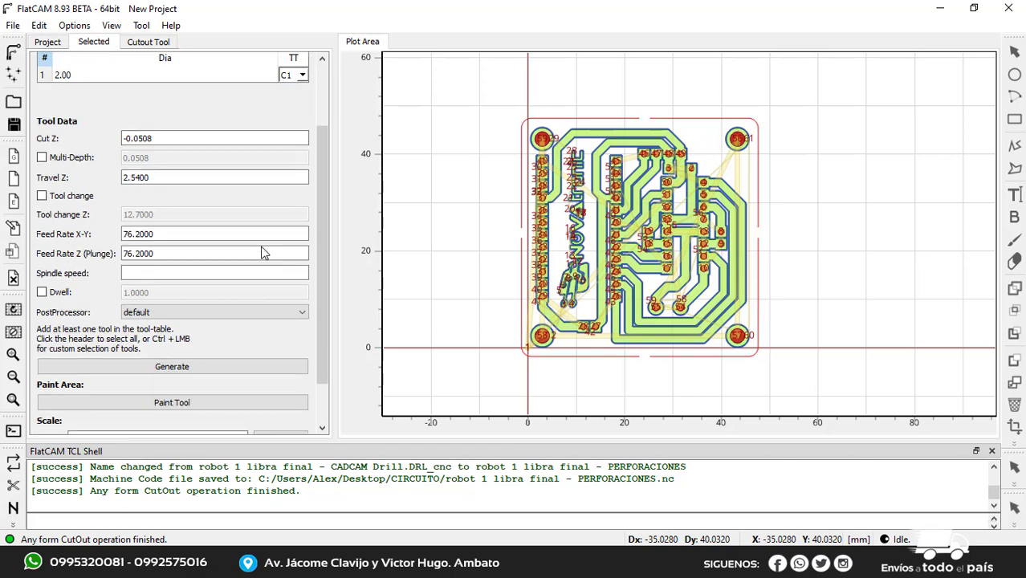
{"action": "scroll", "coordinate": [255, 232], "scroll_direction": "up", "scroll_amount": 2}
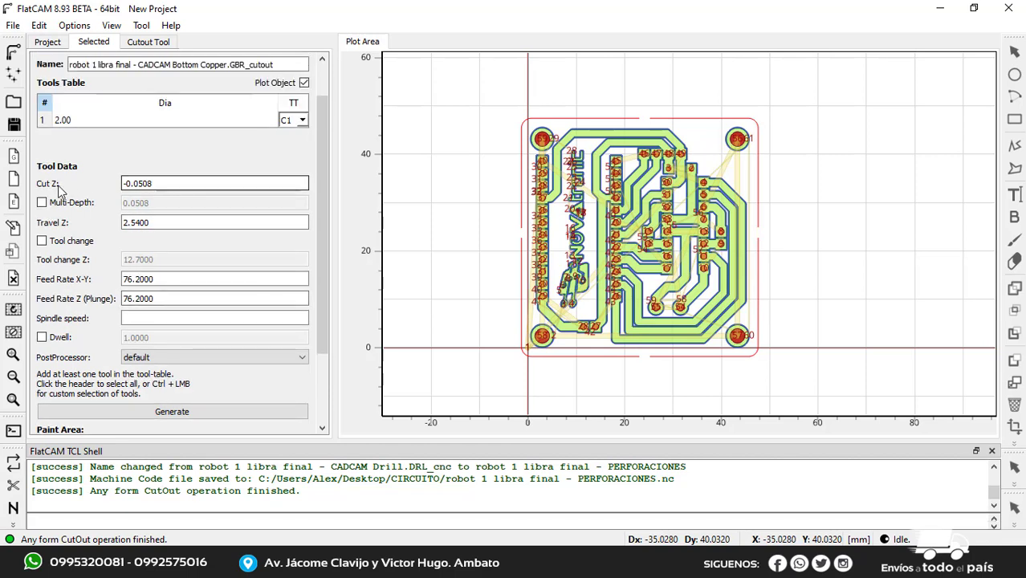
{"action": "left_click", "coordinate": [163, 184]}
{"action": "double_click", "coordinate": [168, 186]}
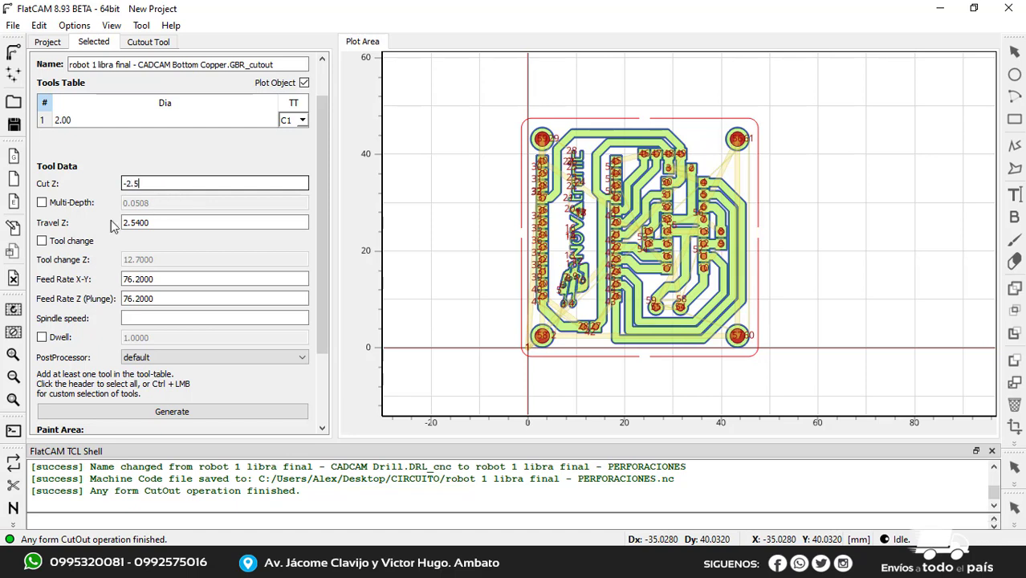
{"action": "left_click", "coordinate": [170, 222]}
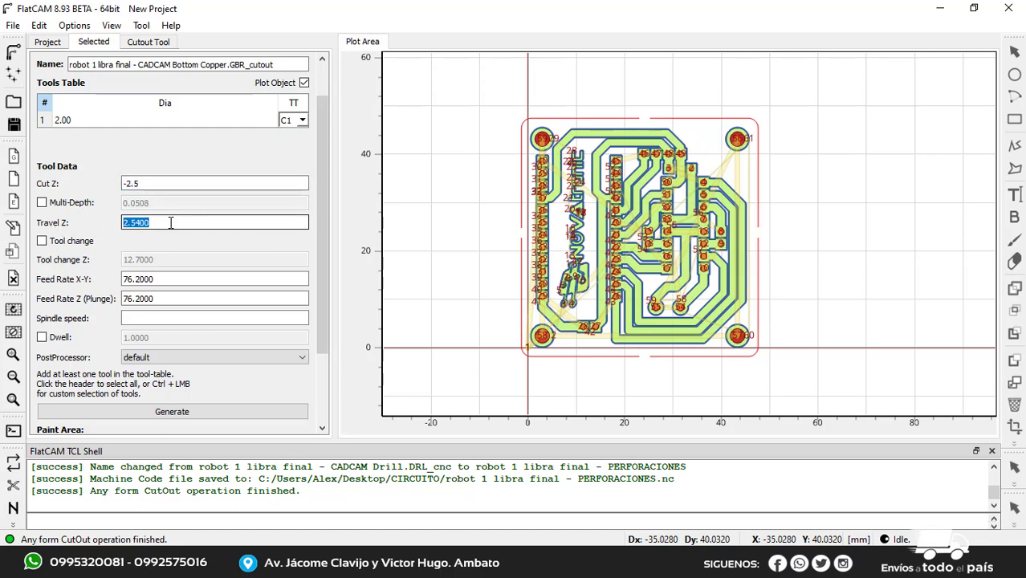
{"action": "type", "text": "3"}
Set the cutout's X-Y and plunge feed rates to 100 and generate its CNC job
{"action": "left_click", "coordinate": [160, 278]}
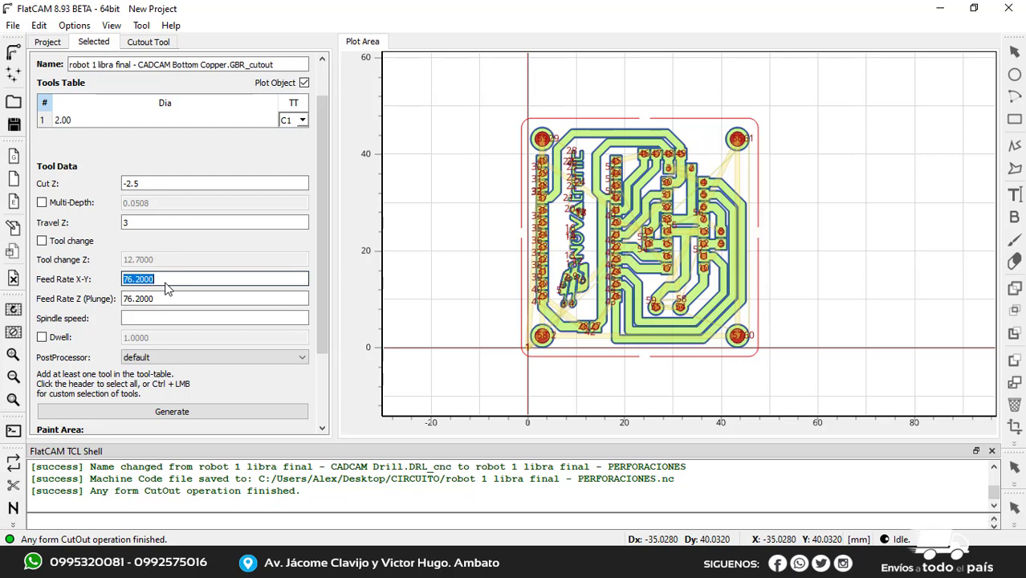
{"action": "type", "text": "1"}
{"action": "left_click", "coordinate": [163, 299]}
{"action": "type", "text": "1"}
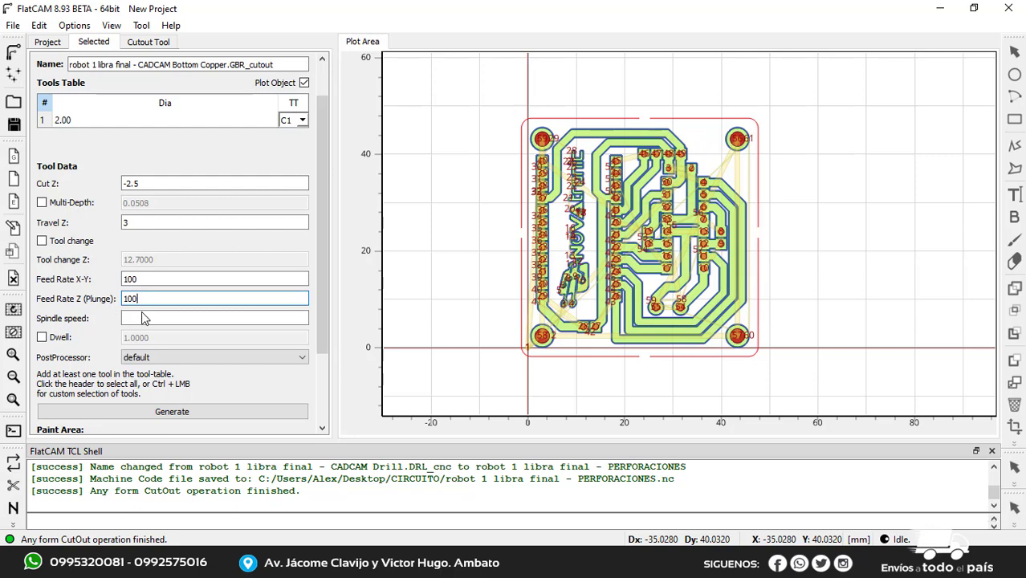
{"action": "left_click", "coordinate": [183, 412]}
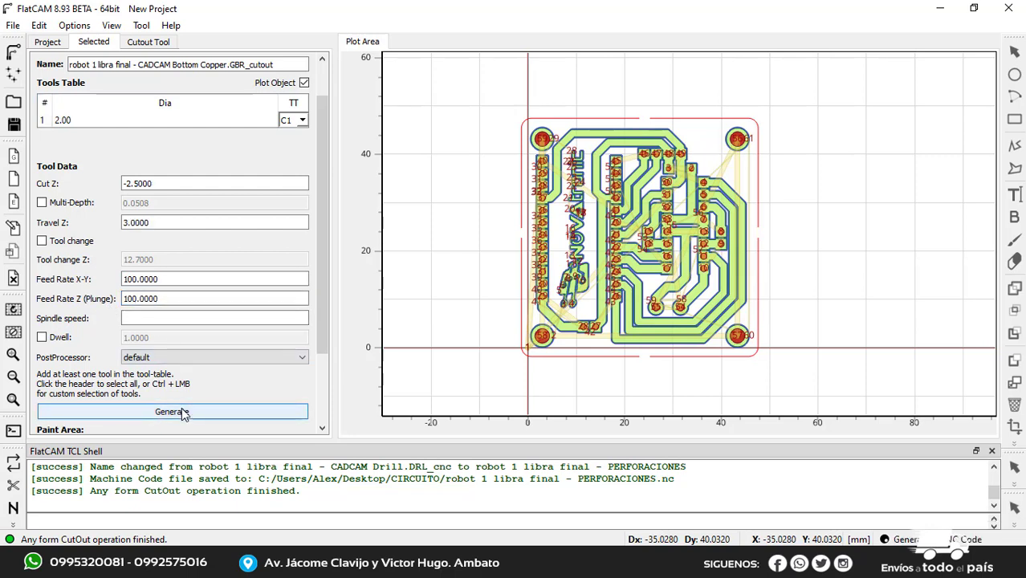
{"action": "scroll", "coordinate": [606, 241], "scroll_direction": "up", "scroll_amount": 2}
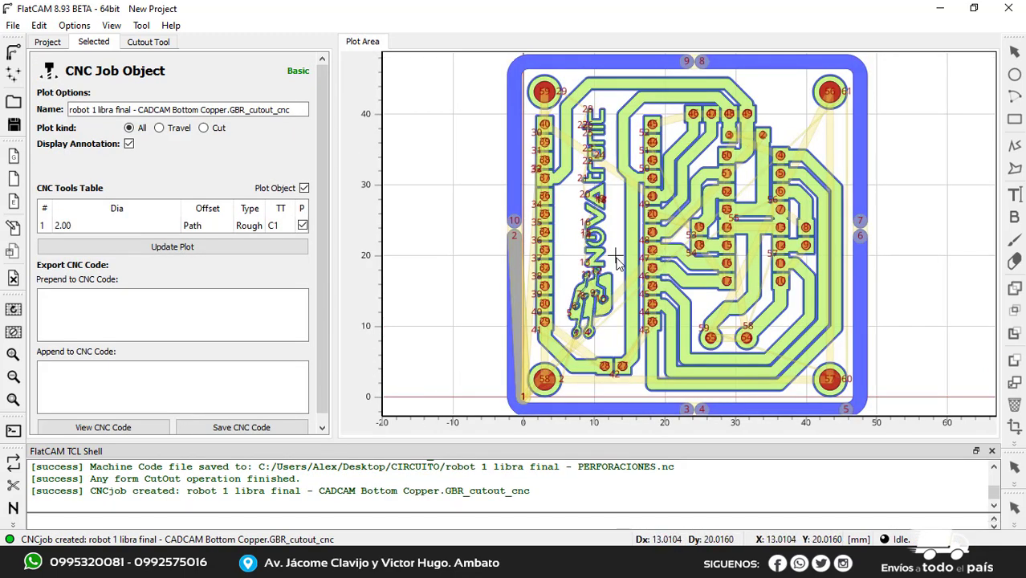
Save the cutout's CNC code in the CIRCUITO folder as "robot 1 libra final - CORTE" in G-code (.nc) format
{"action": "scroll", "coordinate": [598, 244], "scroll_direction": "down", "scroll_amount": 2}
{"action": "scroll", "coordinate": [561, 178], "scroll_direction": "up", "scroll_amount": 1}
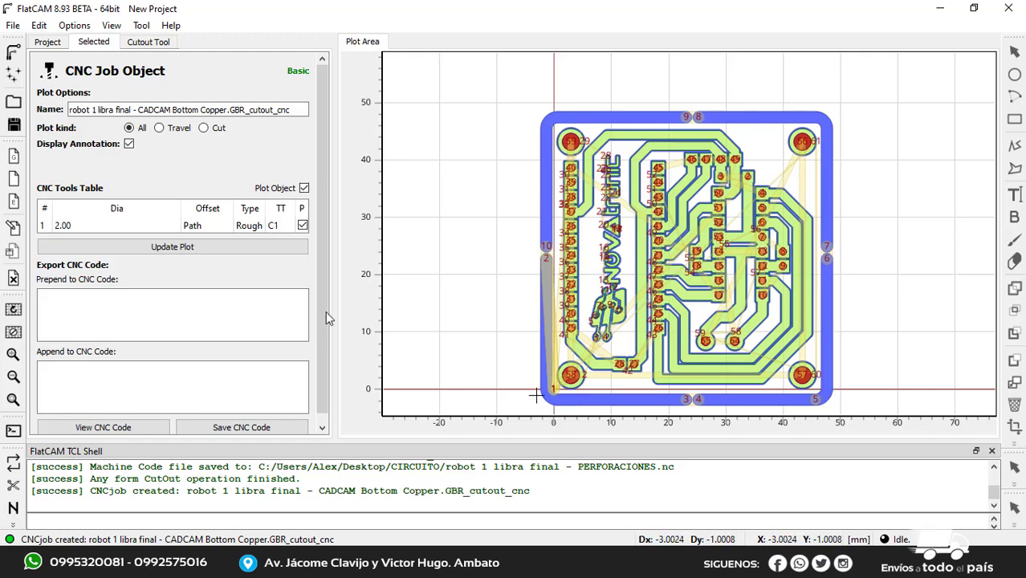
{"action": "left_click", "coordinate": [242, 428]}
{"action": "left_click", "coordinate": [547, 379]}
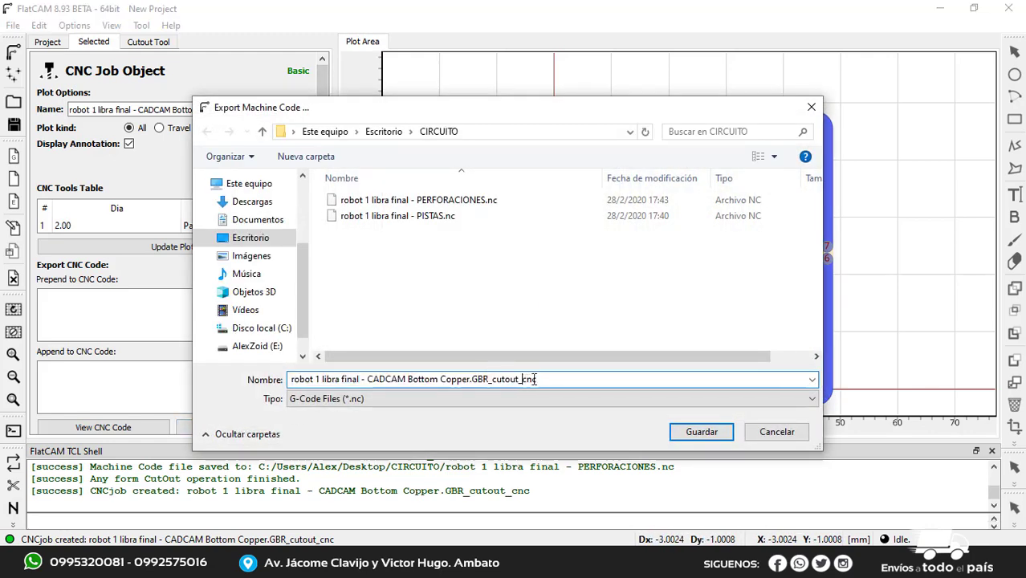
{"action": "left_click_drag", "start_coordinate": [547, 379], "coordinate": [363, 381]}
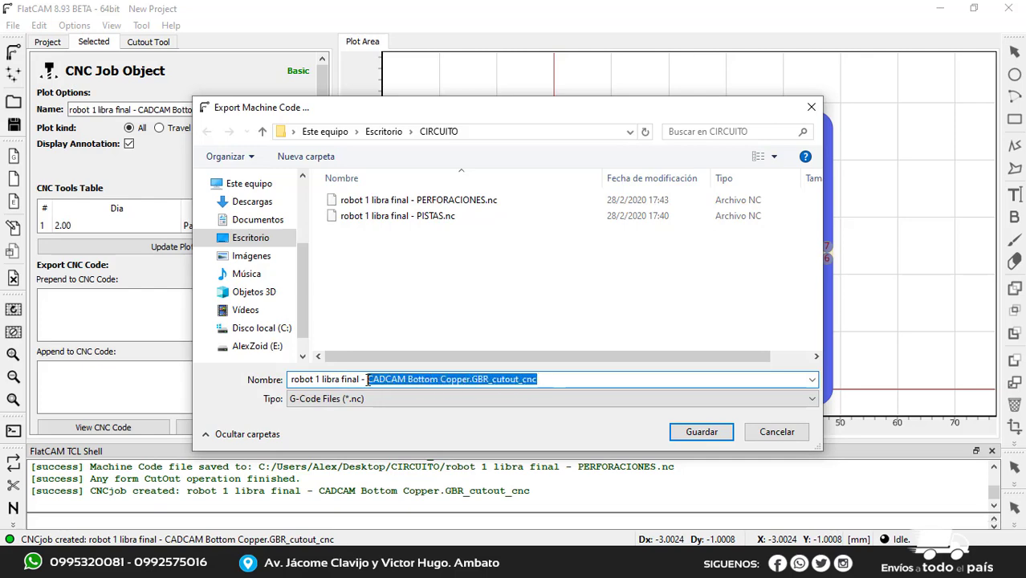
{"action": "type", "text": "CORTE"}
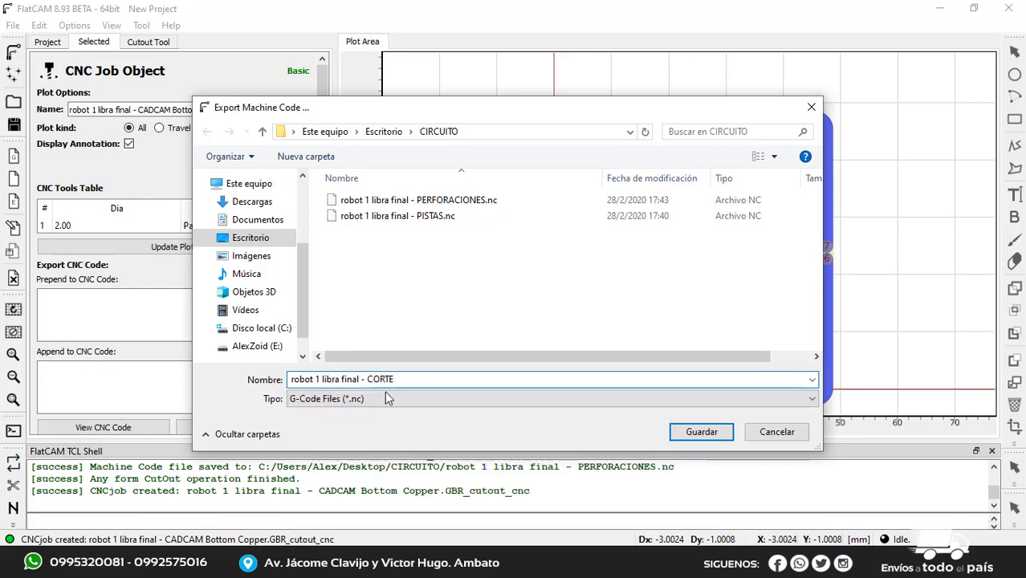
{"action": "left_click", "coordinate": [697, 433]}
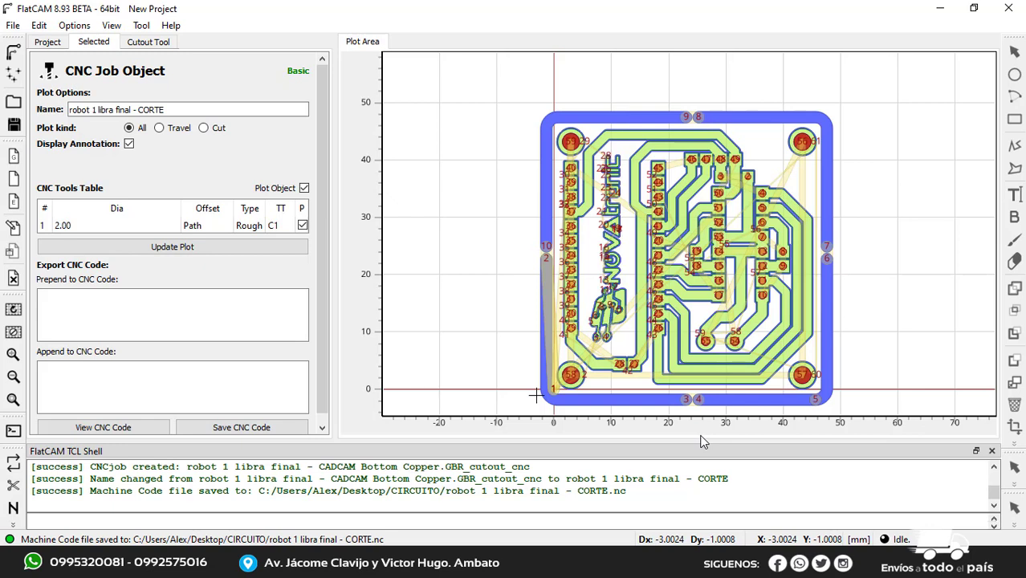
Close FlatCAM and Proteus, discarding the project changes in both
{"action": "left_click", "coordinate": [1006, 8]}
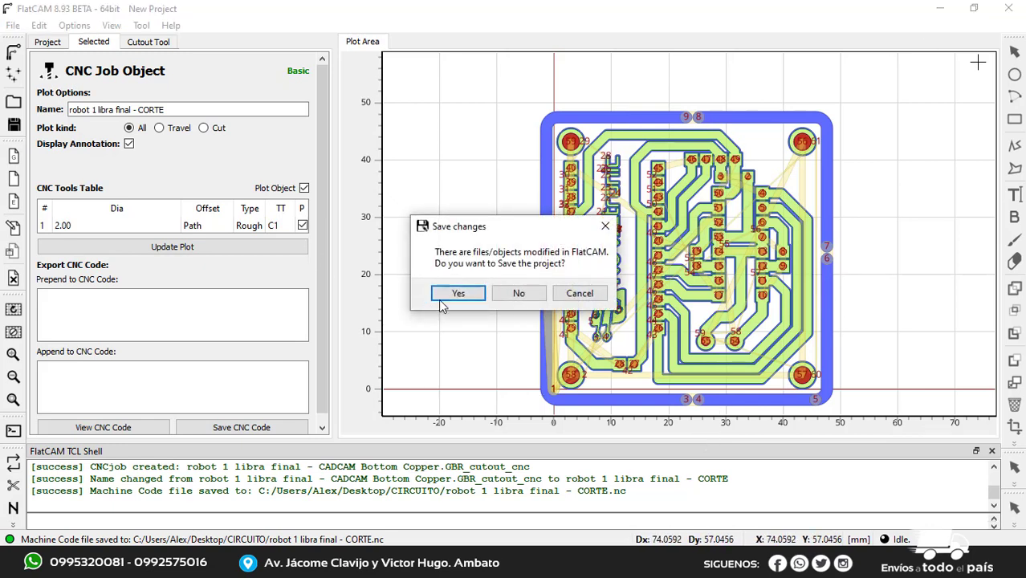
{"action": "left_click", "coordinate": [517, 294]}
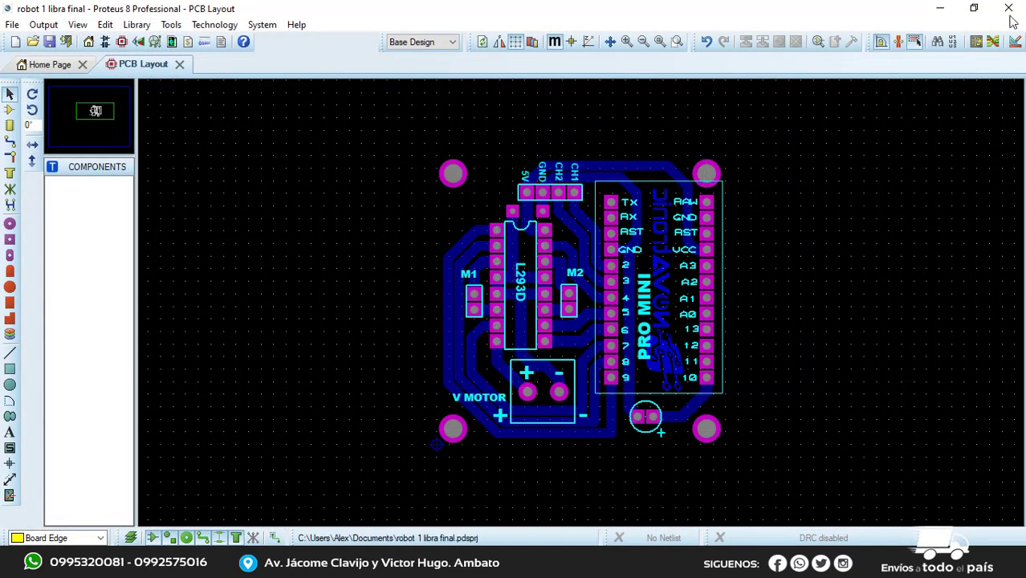
{"action": "left_click", "coordinate": [1011, 11]}
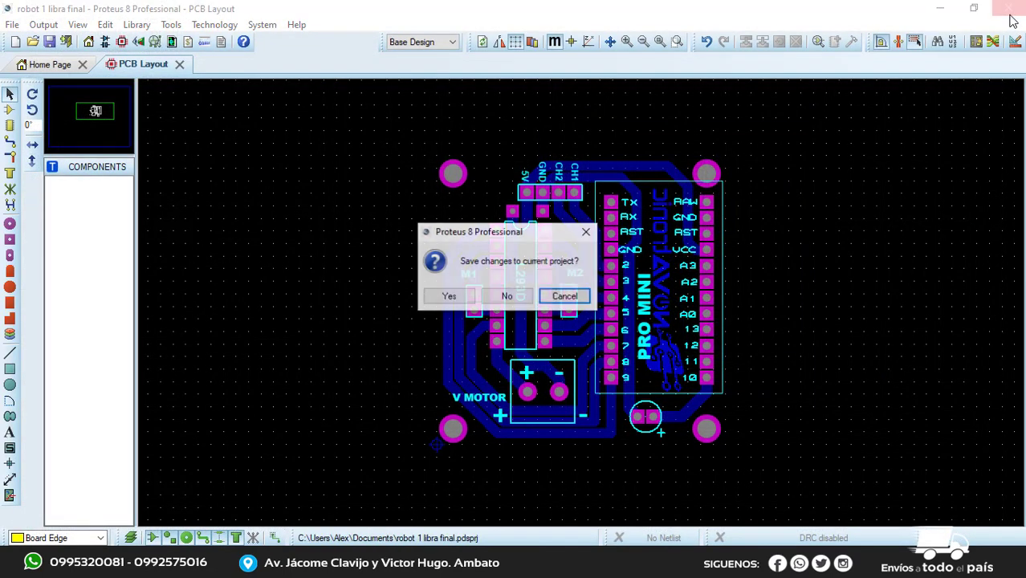
{"action": "left_click", "coordinate": [508, 295]}
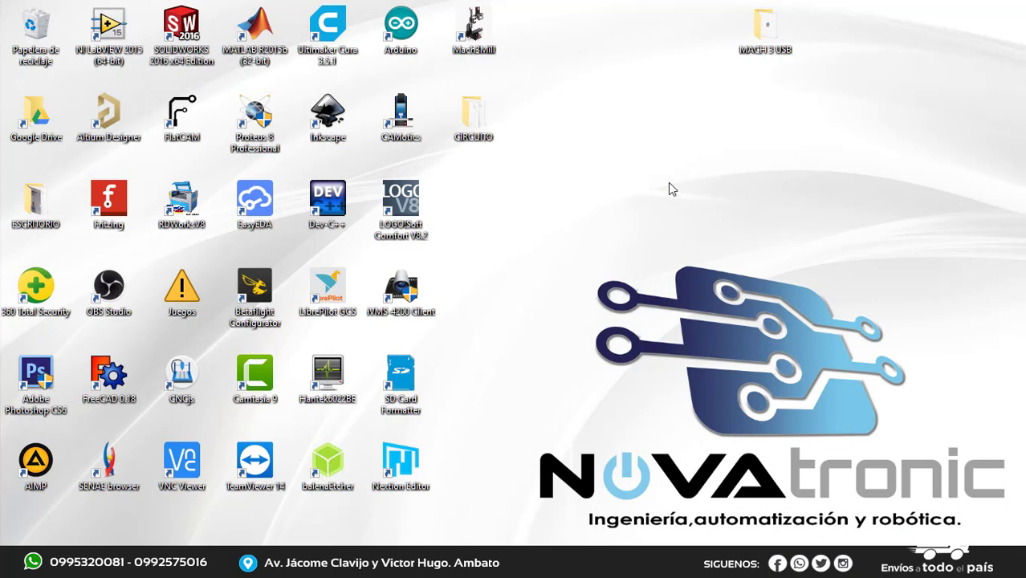
Check the exported PISTAS, PERFORACIONES and CORTE .nc files in the desktop's CIRCUITO folder, and put the folder window away
{"action": "double_click", "coordinate": [474, 120]}
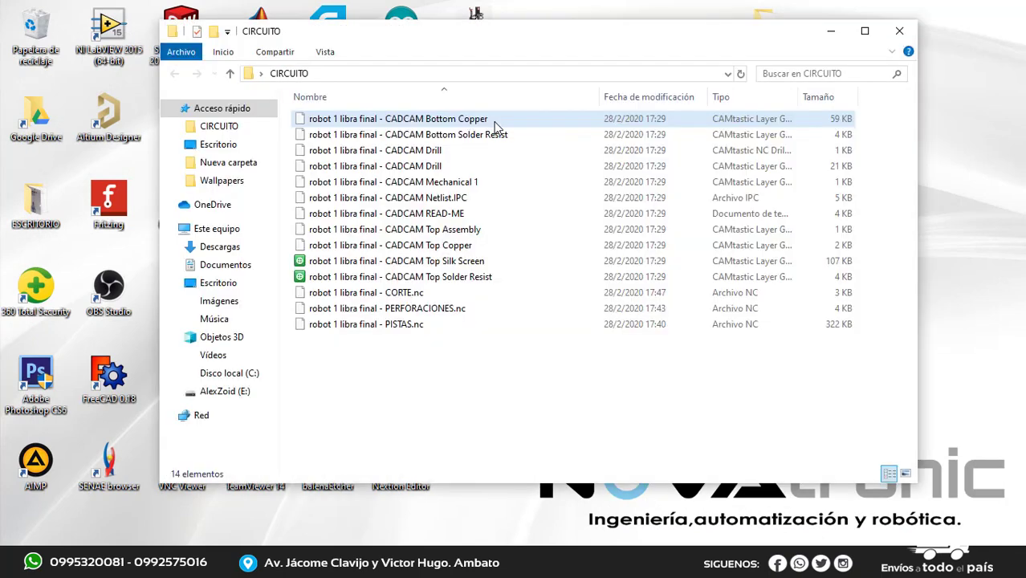
{"action": "left_click", "coordinate": [407, 326]}
{"action": "left_click", "coordinate": [393, 312]}
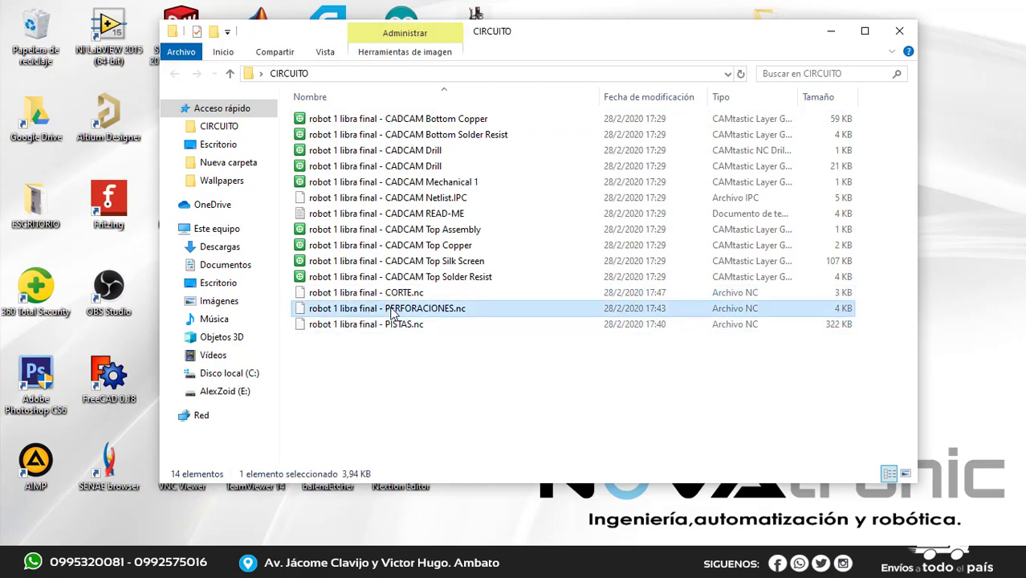
{"action": "left_click", "coordinate": [391, 294]}
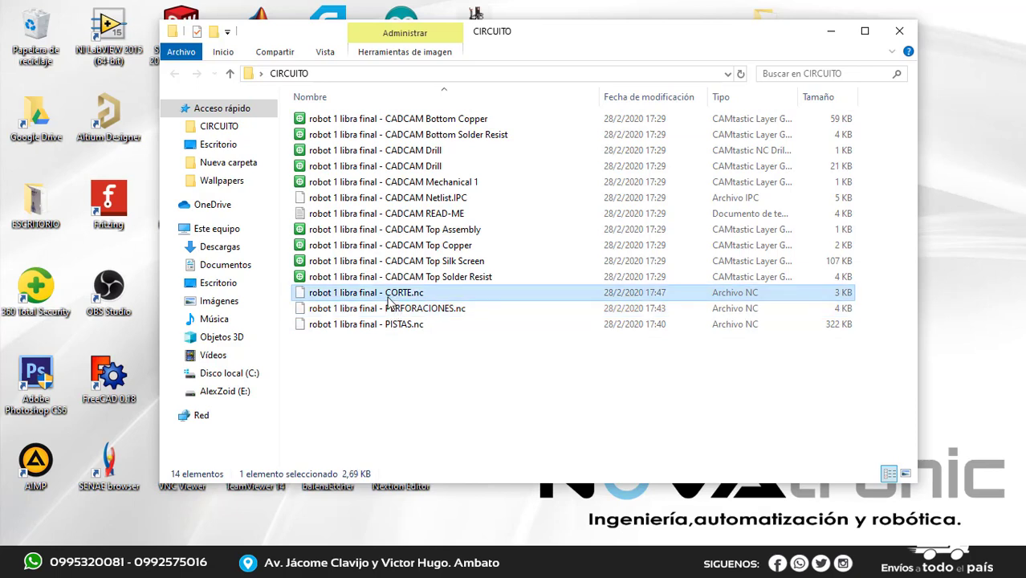
{"action": "left_click", "coordinate": [416, 386]}
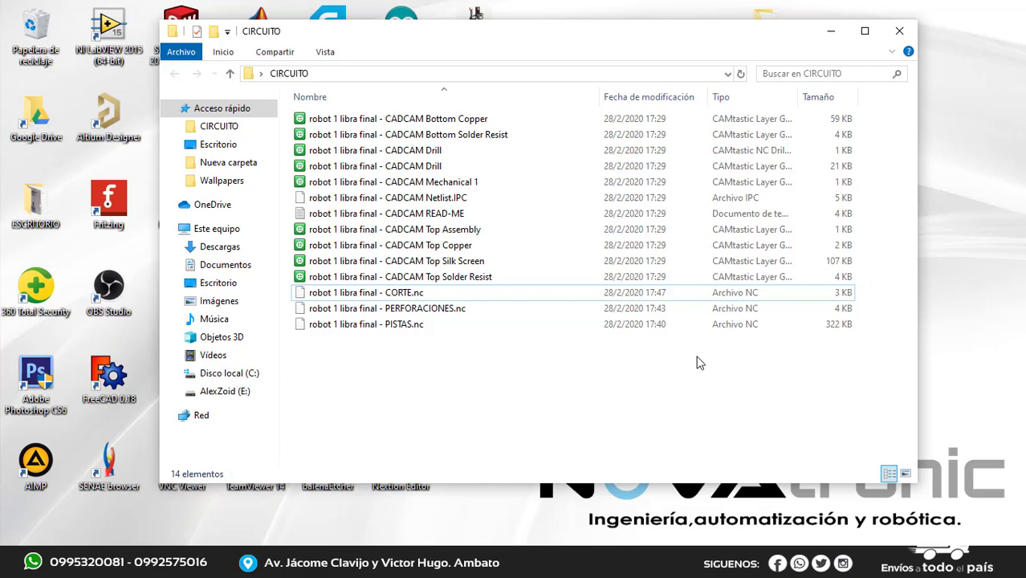
{"action": "left_click", "coordinate": [831, 31]}
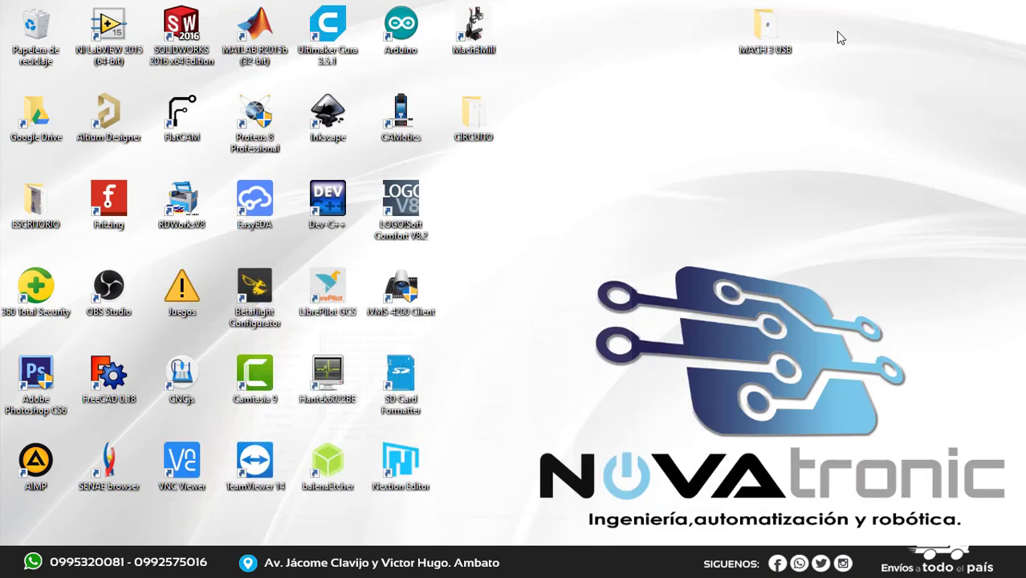
Launch CAMotics and open "robot 1 libra final - PISTAS.nc" from the CIRCUITO folder as a metric project with the default tool table
{"action": "left_click", "coordinate": [408, 124]}
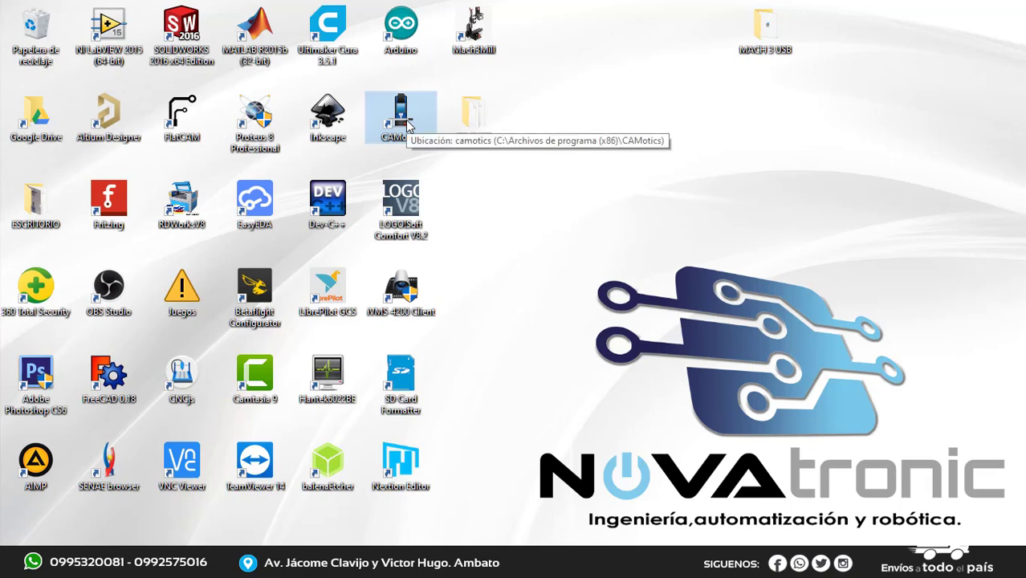
{"action": "double_click", "coordinate": [406, 119]}
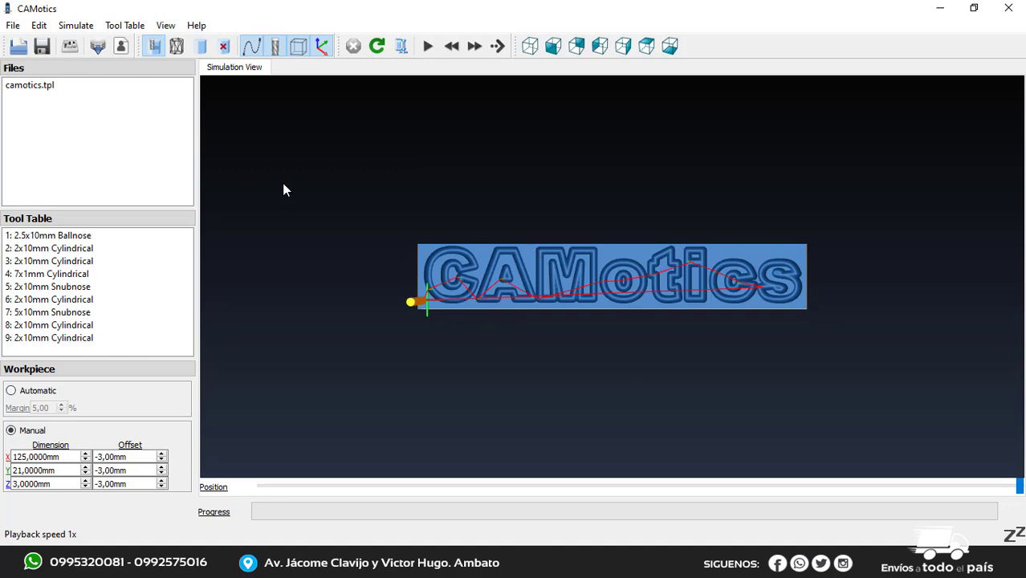
{"action": "left_click", "coordinate": [18, 46]}
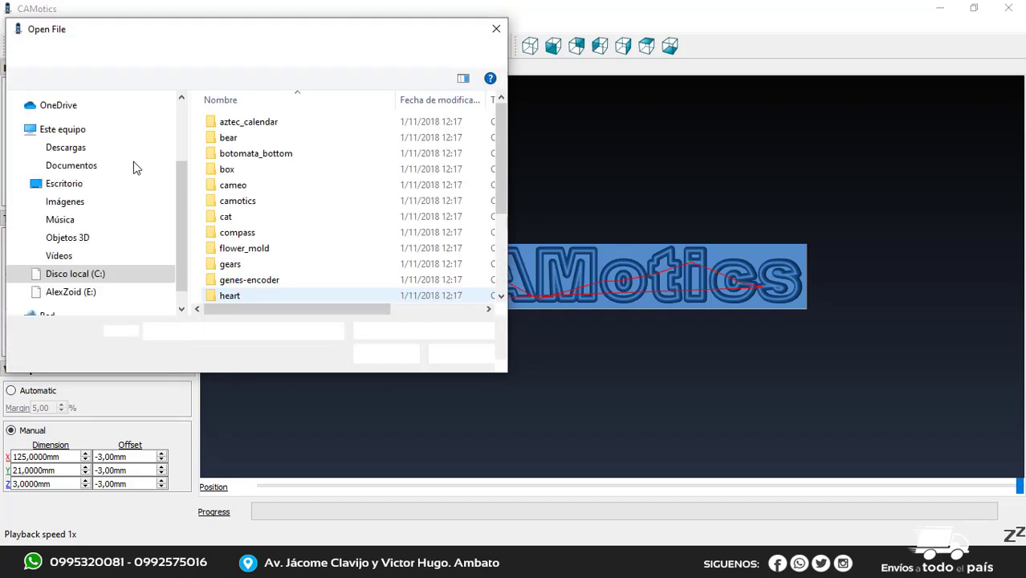
{"action": "left_click", "coordinate": [64, 184]}
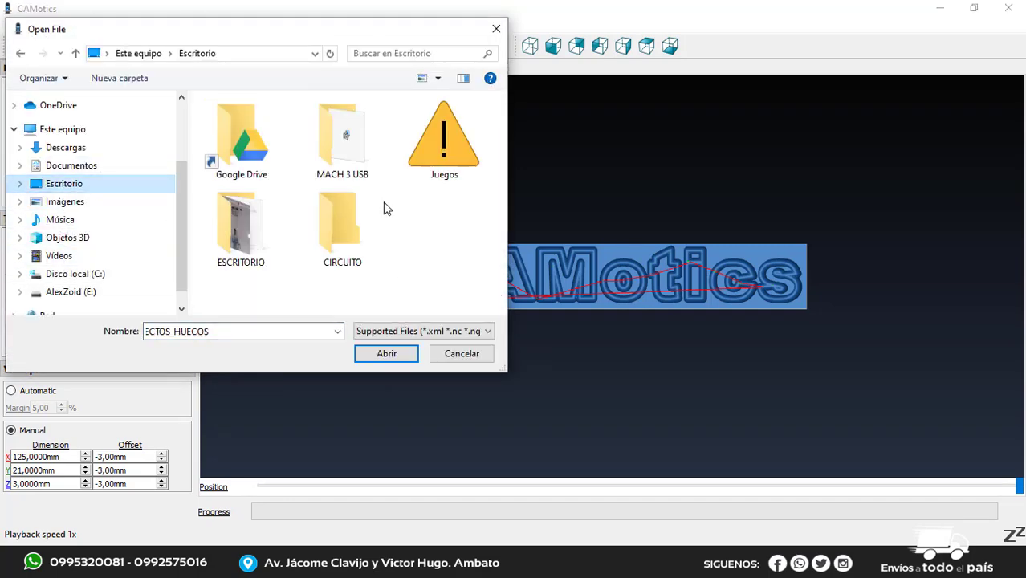
{"action": "double_click", "coordinate": [339, 212]}
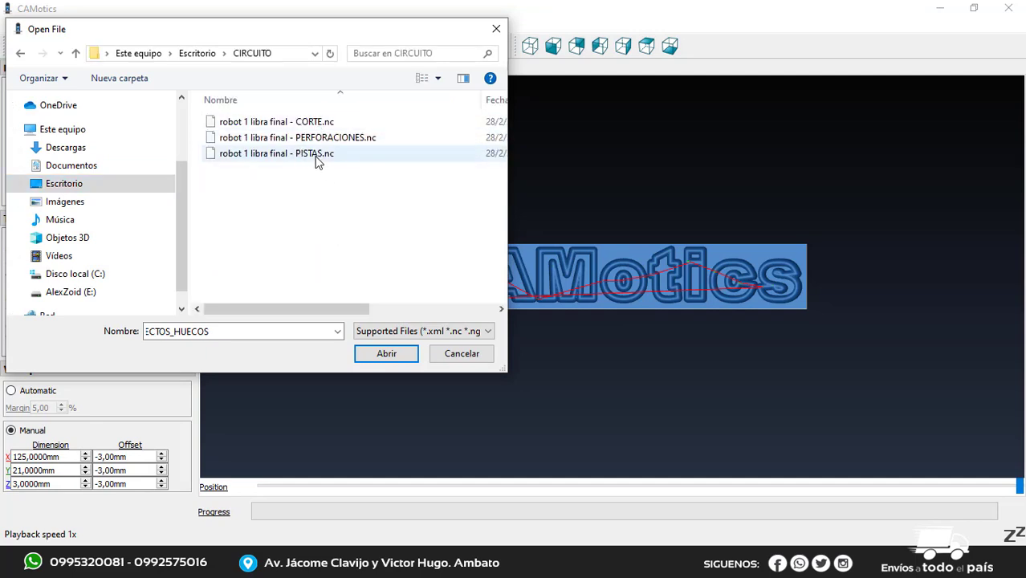
{"action": "left_click", "coordinate": [316, 160]}
{"action": "left_click", "coordinate": [389, 358]}
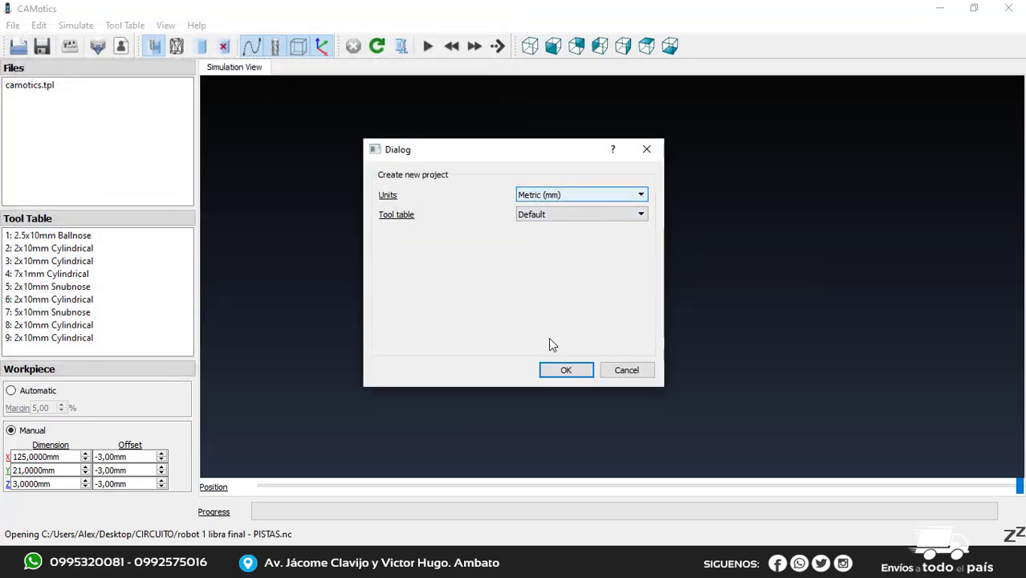
{"action": "left_click", "coordinate": [565, 370]}
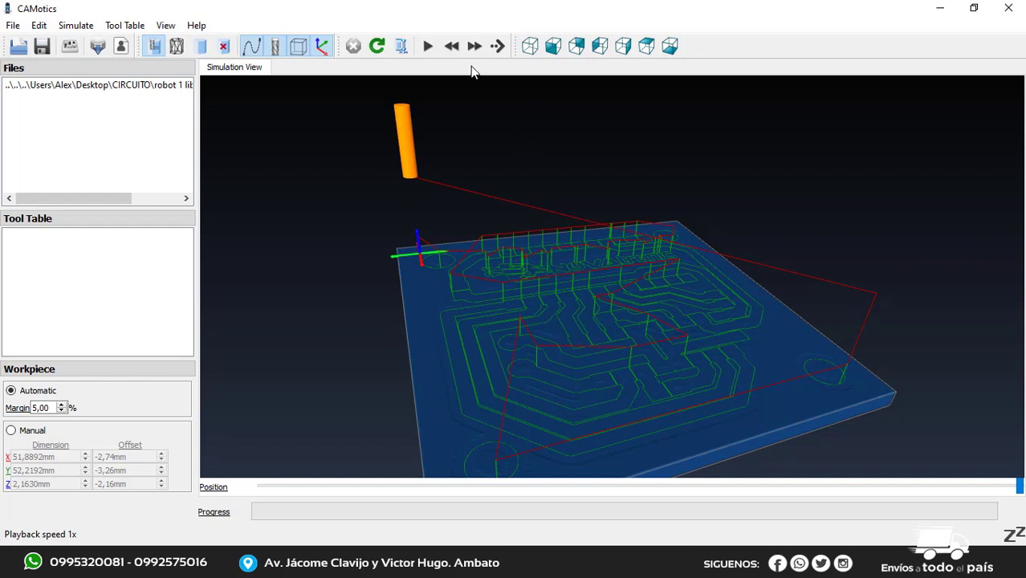
Play the track-isolation milling simulation and examine the tool's cuts on the board from several angles
{"action": "left_click", "coordinate": [426, 46]}
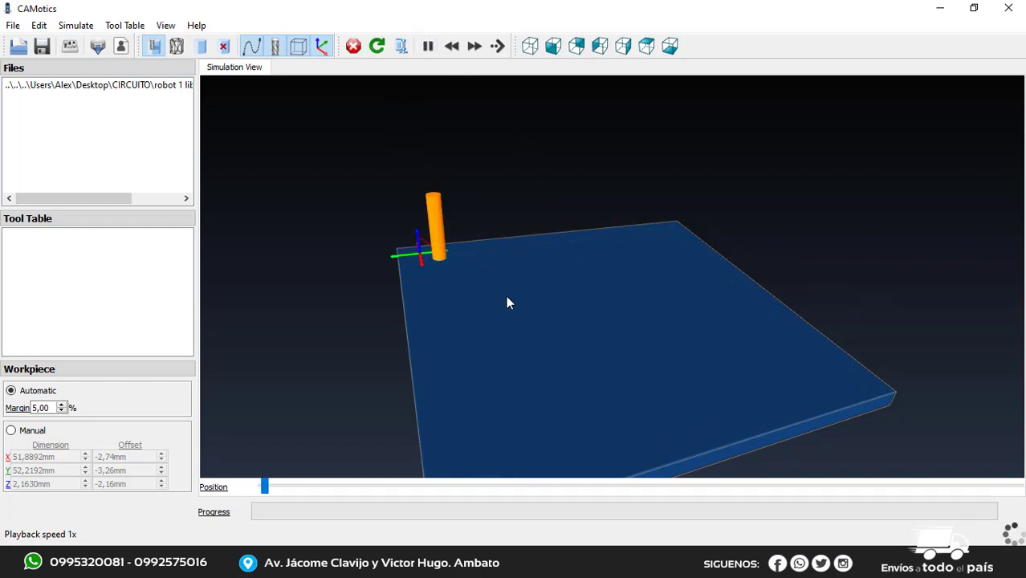
{"action": "left_click_drag", "start_coordinate": [524, 366], "coordinate": [606, 333]}
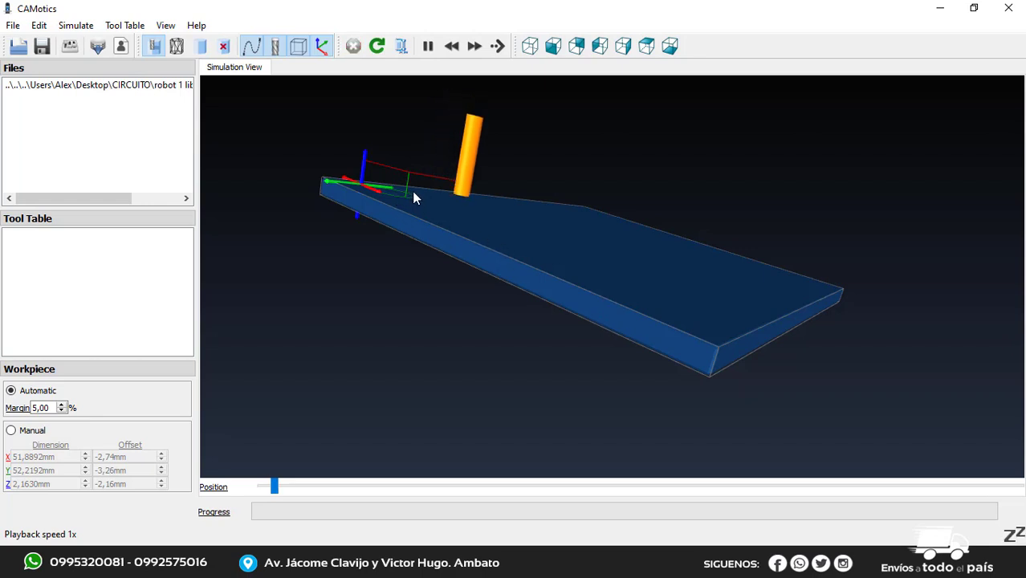
{"action": "left_click_drag", "start_coordinate": [444, 231], "coordinate": [425, 215]}
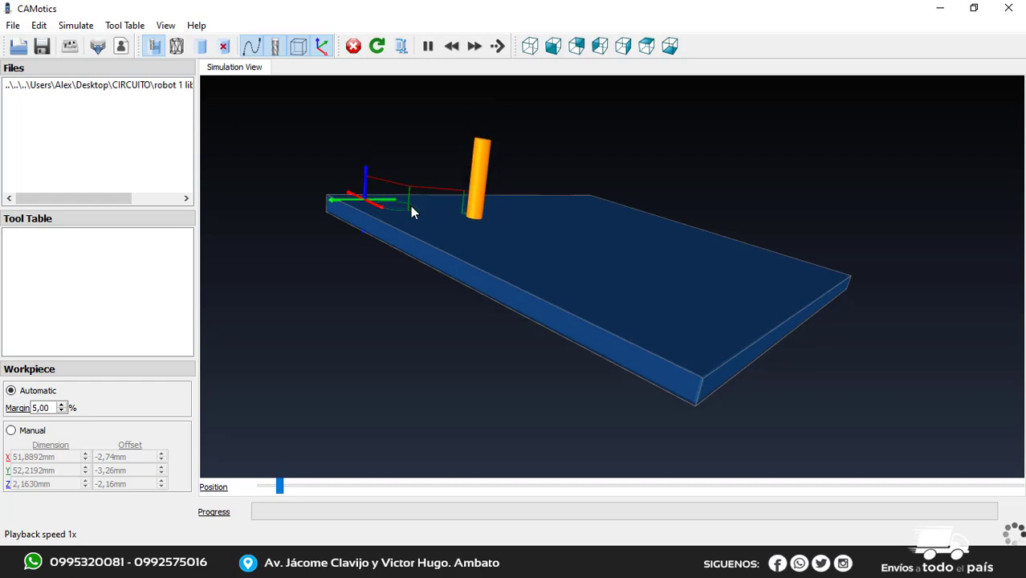
{"action": "left_click_drag", "start_coordinate": [507, 245], "coordinate": [483, 228]}
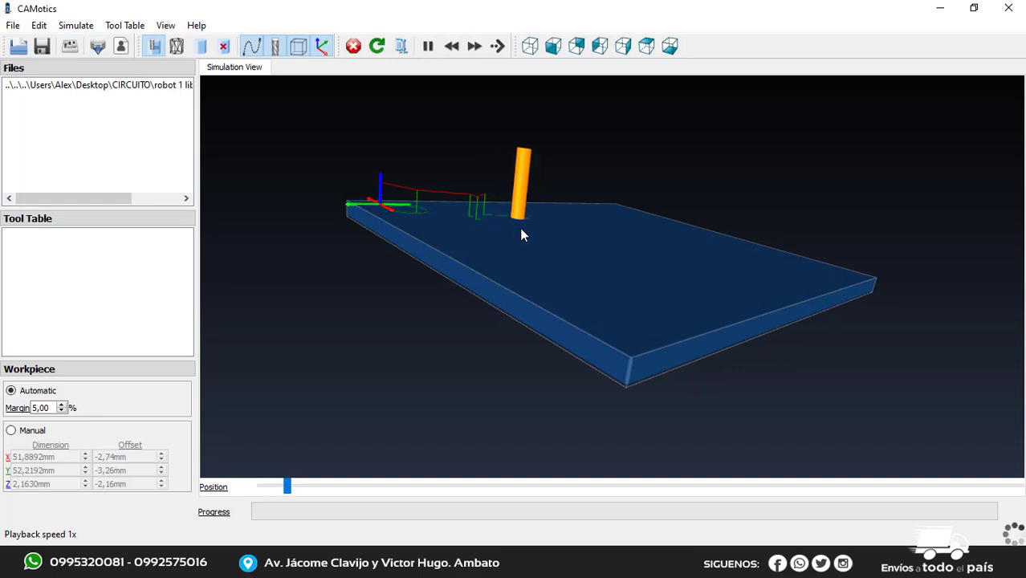
{"action": "left_click_drag", "start_coordinate": [522, 229], "coordinate": [563, 366]}
{"action": "left_click_drag", "start_coordinate": [518, 234], "coordinate": [501, 257]}
Speed up the isolation simulation's playback to 64x and watch the tracks being milled
{"action": "left_click", "coordinate": [473, 50]}
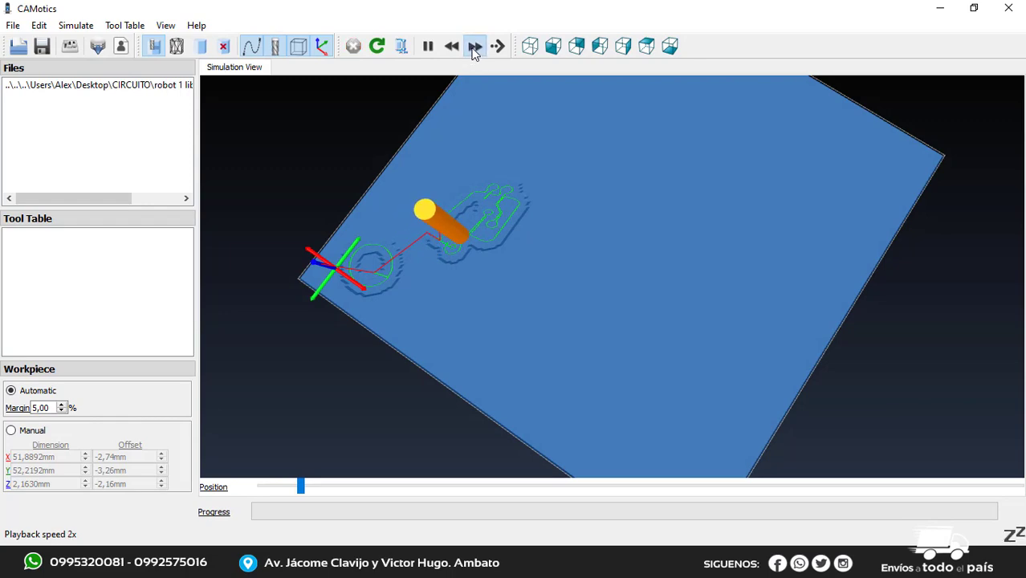
{"action": "left_click", "coordinate": [473, 50]}
{"action": "left_click", "coordinate": [473, 50]}
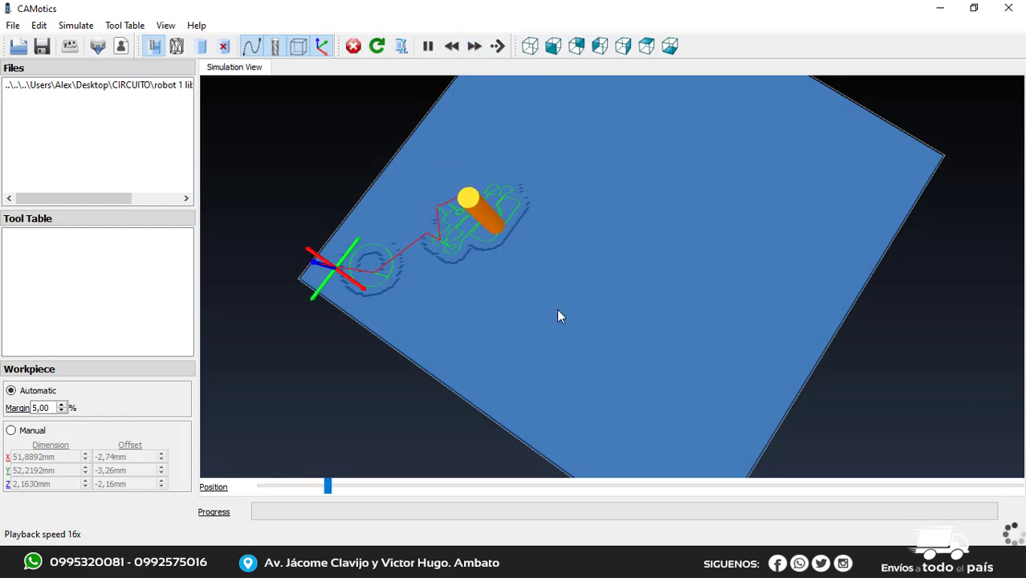
{"action": "left_click_drag", "start_coordinate": [622, 271], "coordinate": [618, 233]}
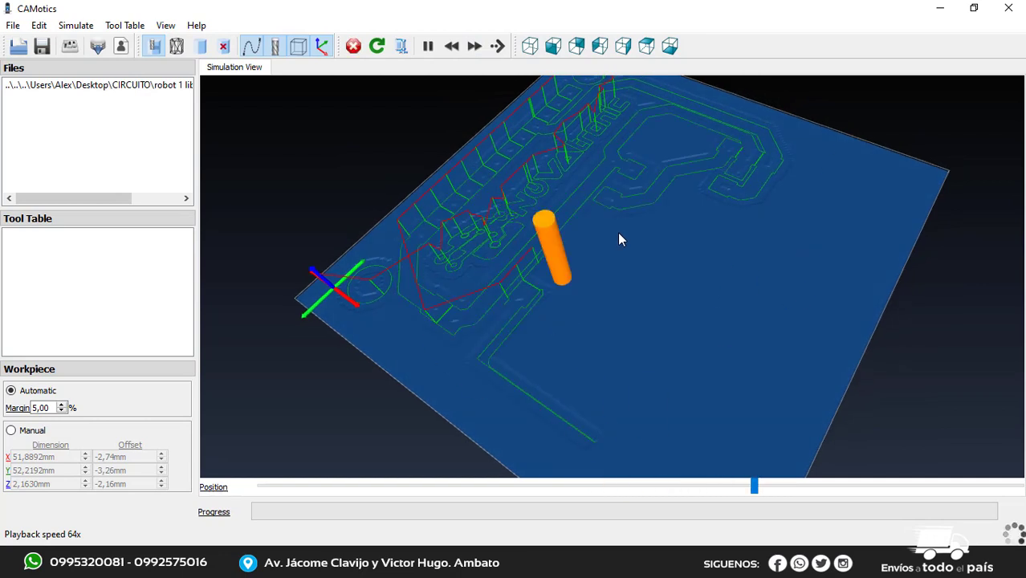
Slow the simulation's playback to 2x and inspect the end of the isolation toolpath from a low angle
{"action": "left_click", "coordinate": [452, 46]}
{"action": "left_click", "coordinate": [452, 47]}
{"action": "left_click", "coordinate": [452, 47]}
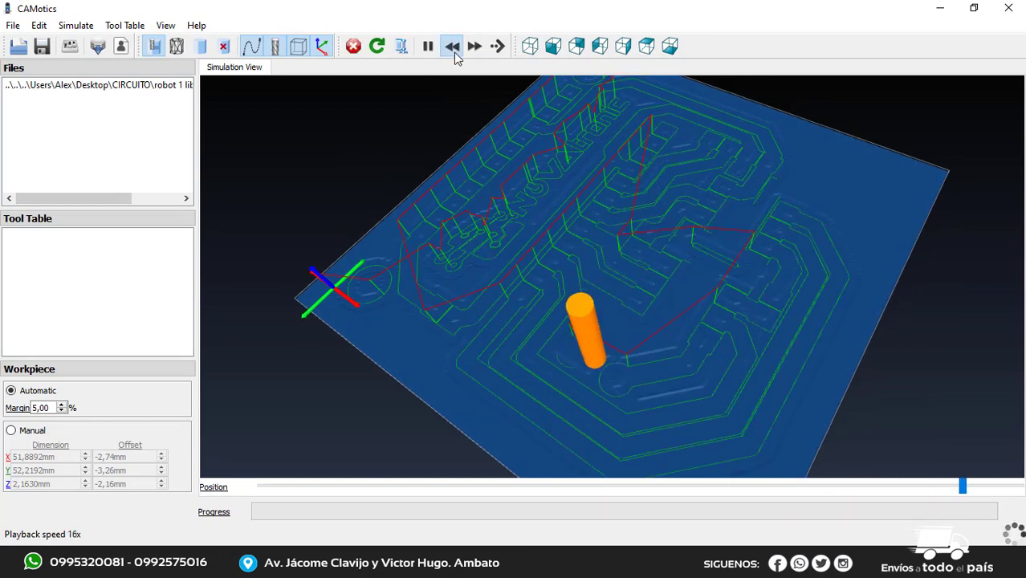
{"action": "left_click", "coordinate": [452, 46]}
{"action": "left_click", "coordinate": [452, 46]}
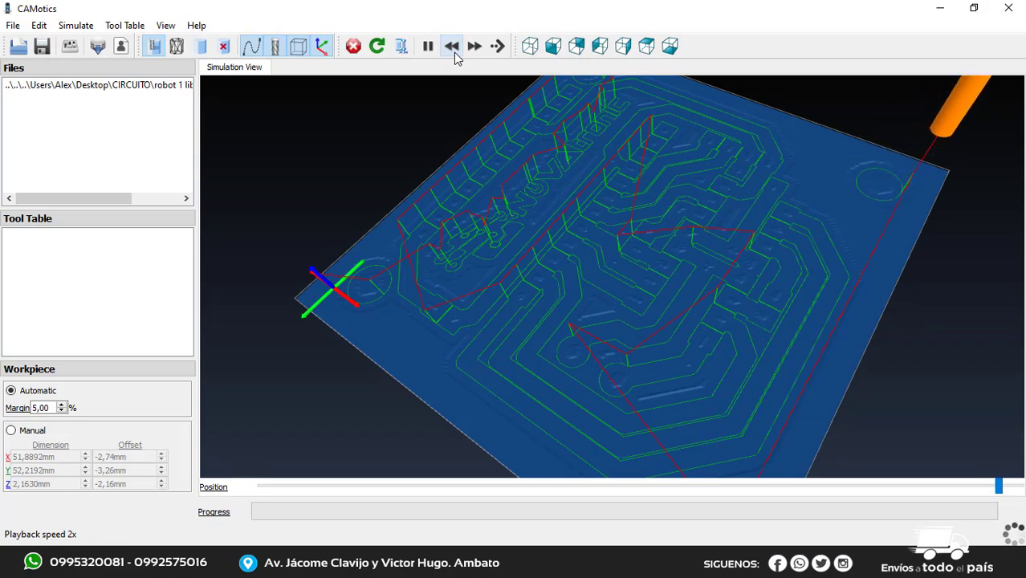
{"action": "left_click_drag", "start_coordinate": [767, 328], "coordinate": [754, 164]}
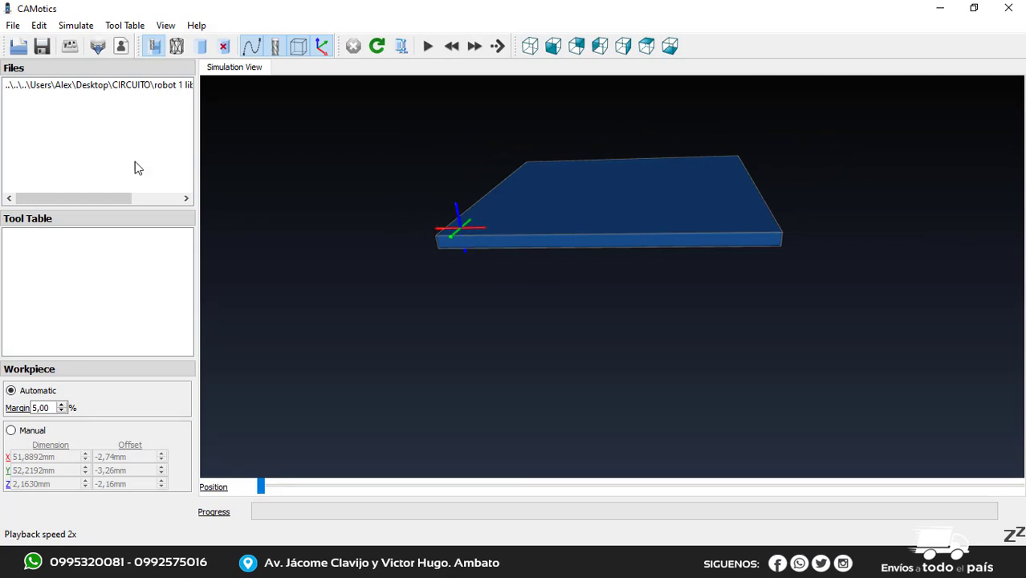
Open "robot 1 libra final - PERFORACIONES.nc" as a metric project with the default tool table and start its drilling simulation
{"action": "left_click", "coordinate": [10, 50]}
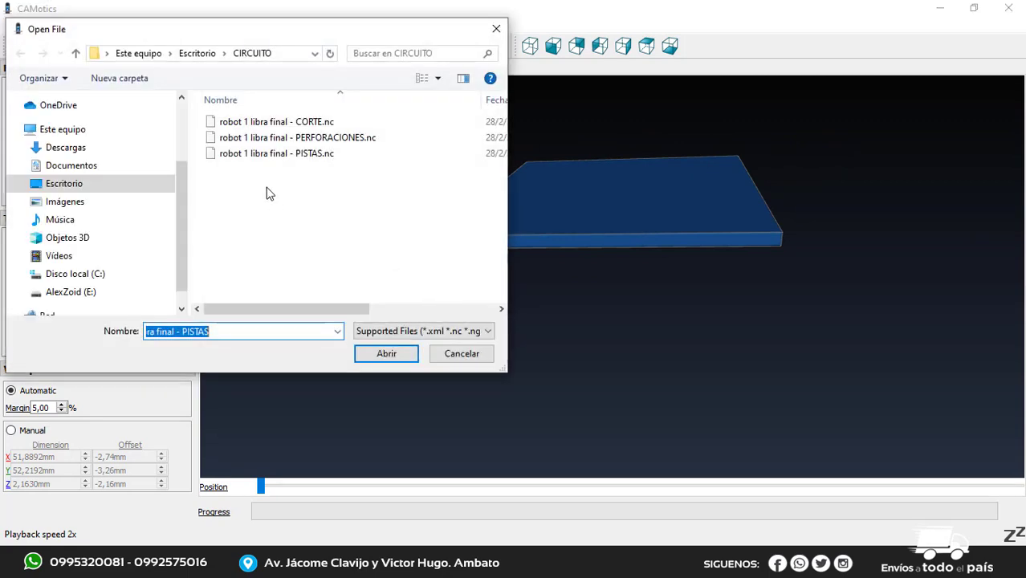
{"action": "left_click", "coordinate": [322, 138]}
{"action": "left_click", "coordinate": [387, 354]}
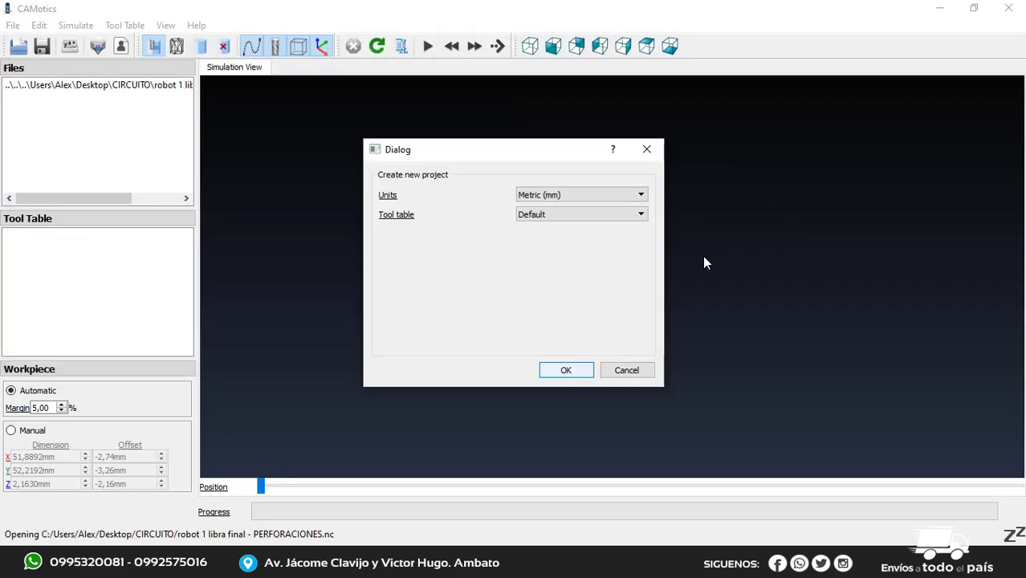
{"action": "left_click", "coordinate": [566, 370]}
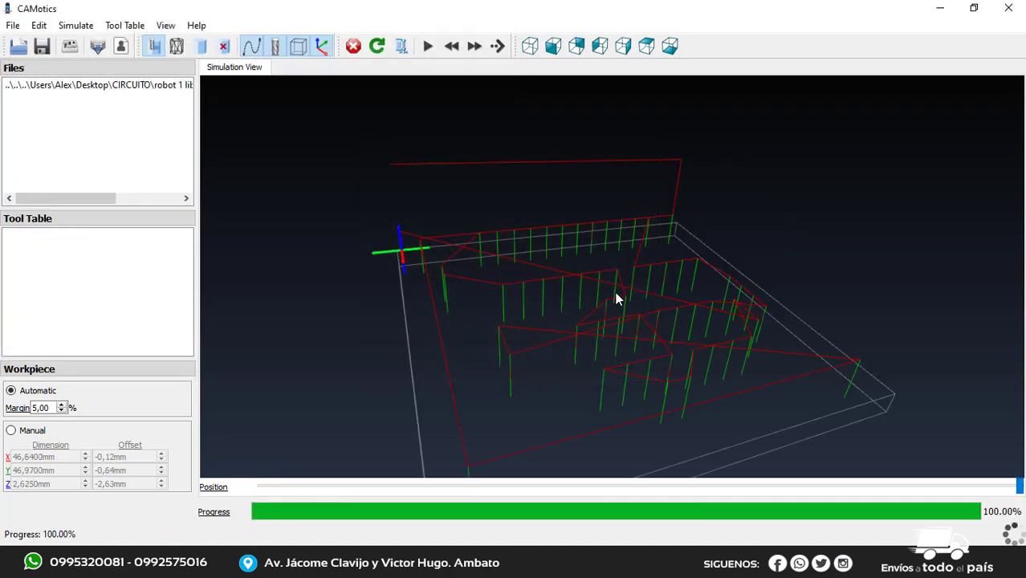
{"action": "left_click", "coordinate": [428, 46]}
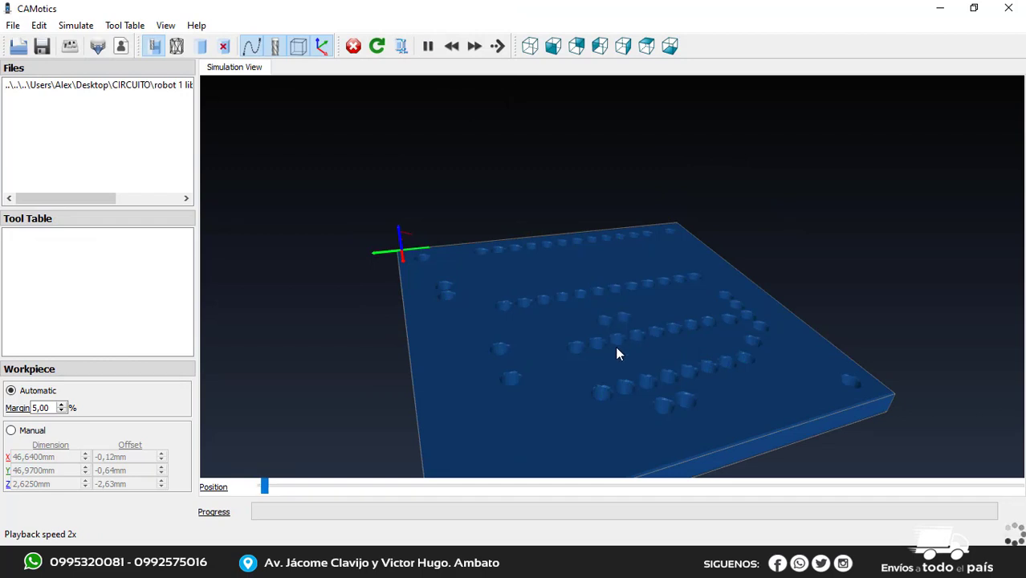
Examine the drilling simulation from several angles, raising its playback speed to 8x, and pause it partway through the holes
{"action": "left_click_drag", "start_coordinate": [538, 381], "coordinate": [612, 406]}
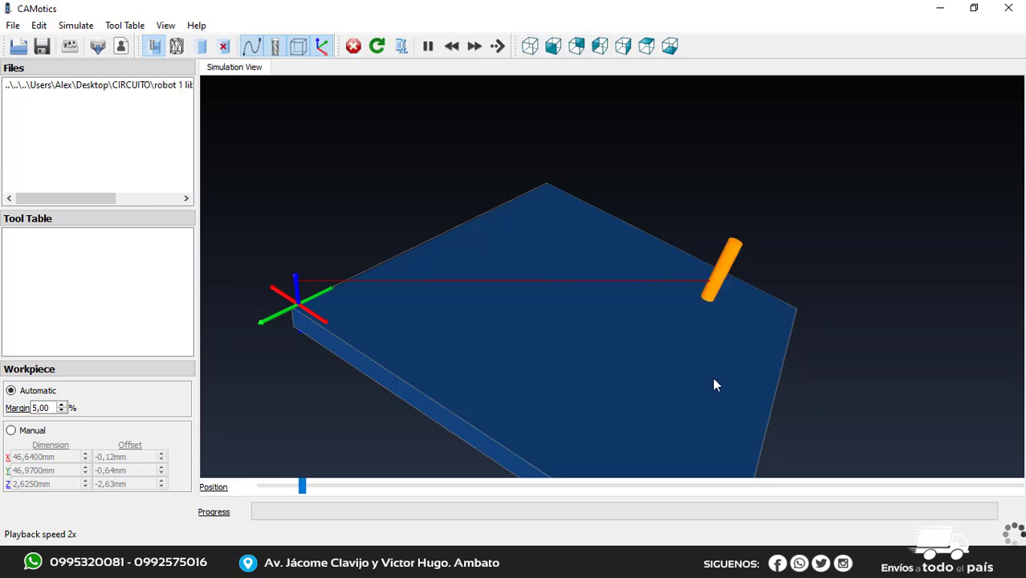
{"action": "left_click_drag", "start_coordinate": [715, 383], "coordinate": [648, 419]}
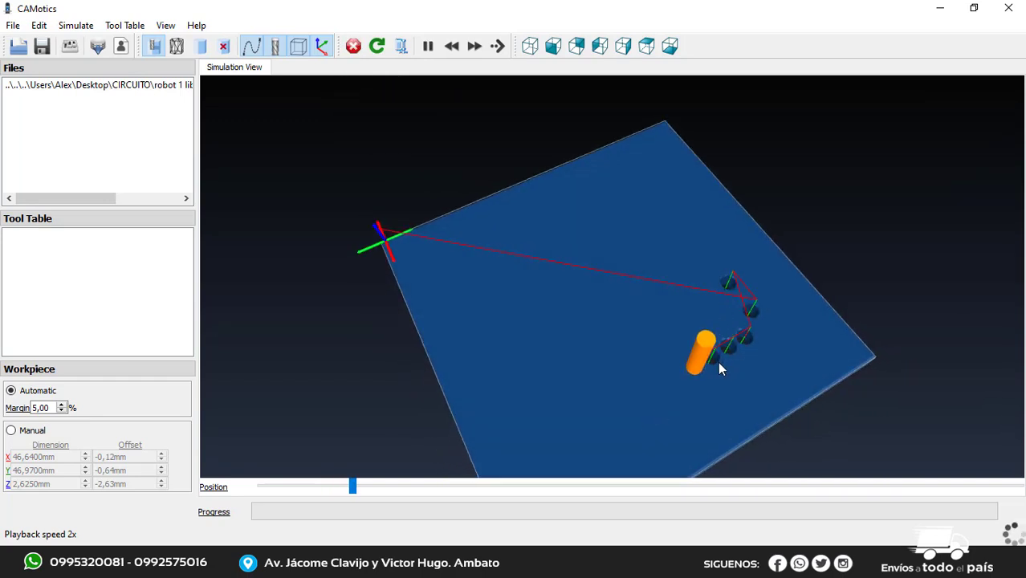
{"action": "left_click_drag", "start_coordinate": [710, 401], "coordinate": [703, 383]}
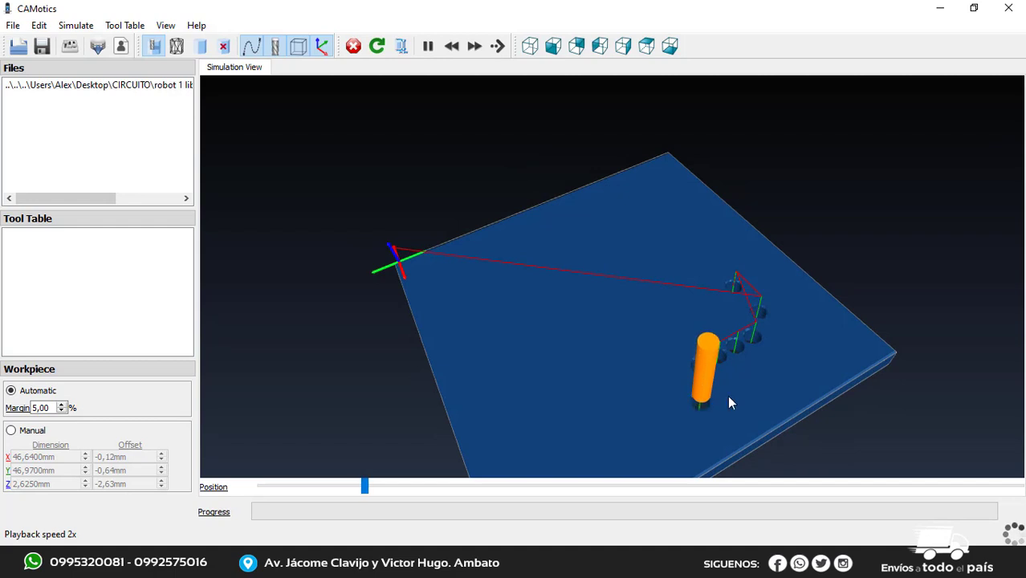
{"action": "left_click", "coordinate": [476, 46]}
{"action": "left_click", "coordinate": [477, 46]}
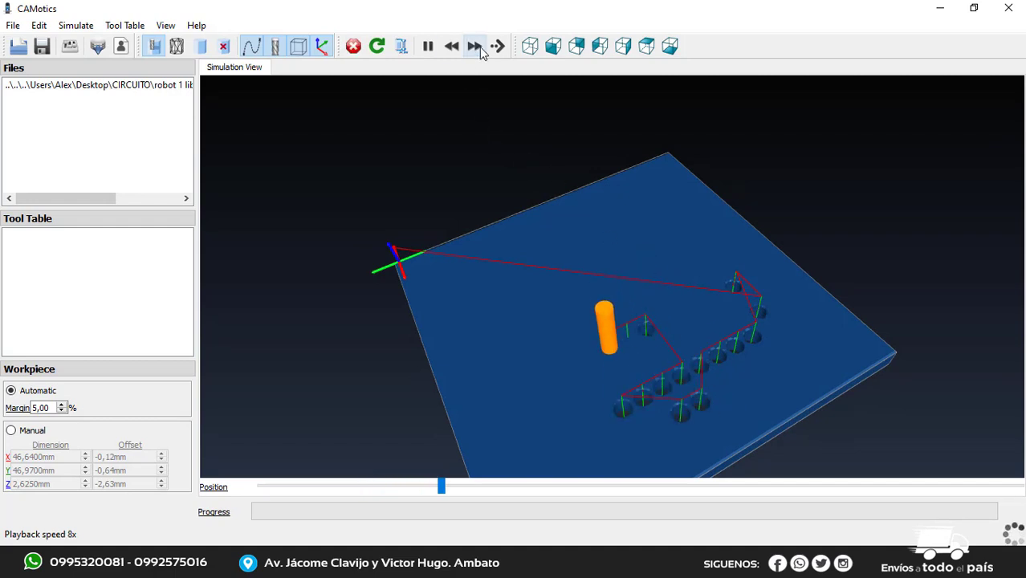
{"action": "left_click", "coordinate": [433, 50]}
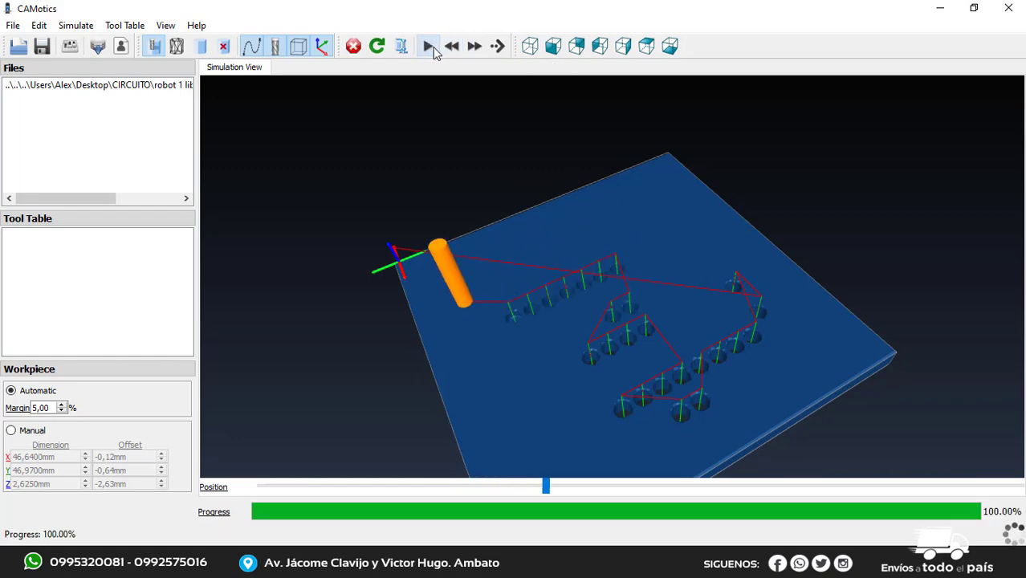
Open "robot 1 libra final - CORTE.nc" as a metric (mm) project with the default tool table
{"action": "double_click", "coordinate": [73, 174]}
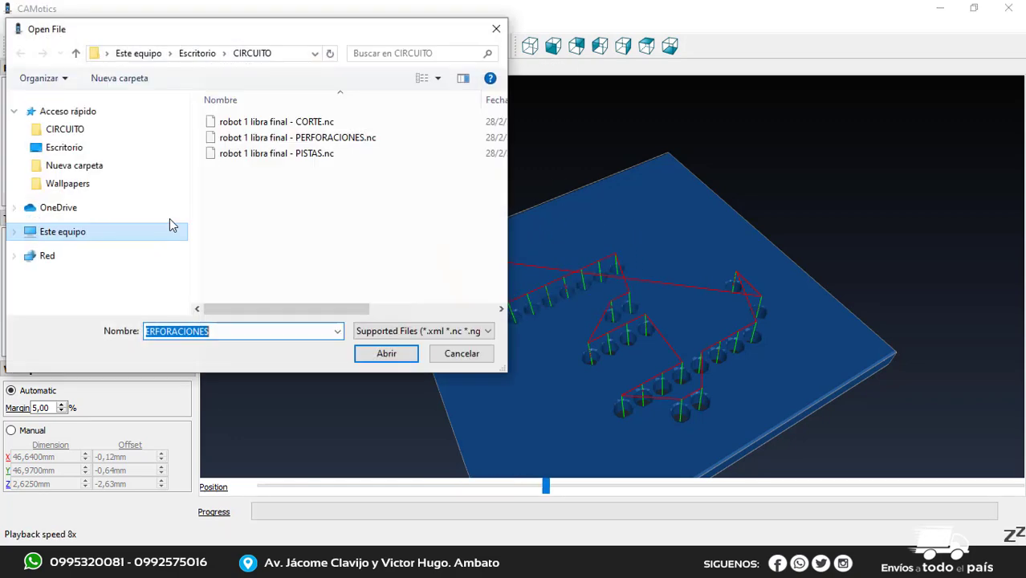
{"action": "left_click", "coordinate": [273, 121]}
{"action": "left_click", "coordinate": [386, 354]}
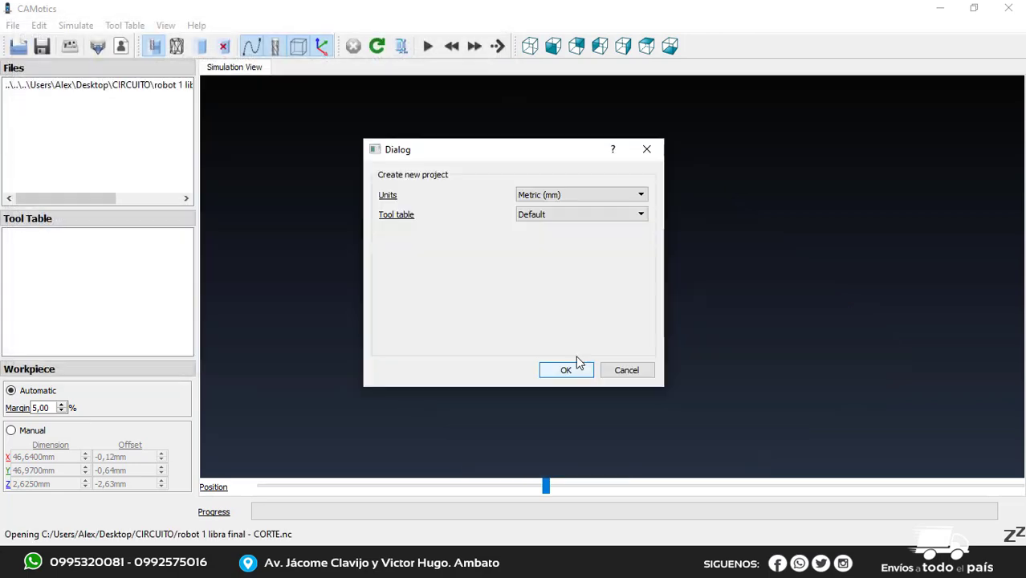
{"action": "left_click", "coordinate": [566, 370]}
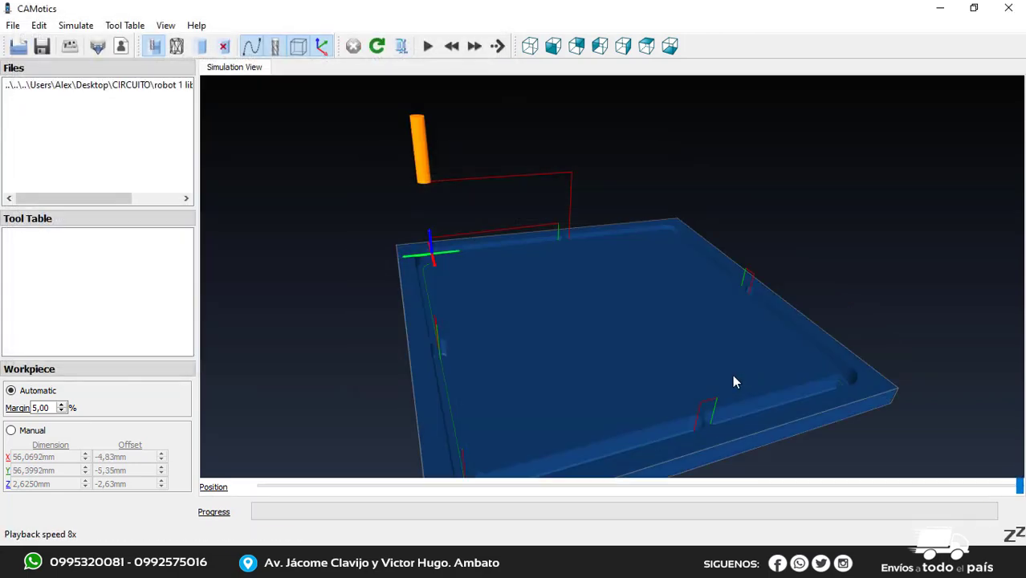
Play the board cutout simulation and examine the tool's path along the board's edges from several angles
{"action": "left_click_drag", "start_coordinate": [763, 392], "coordinate": [474, 341]}
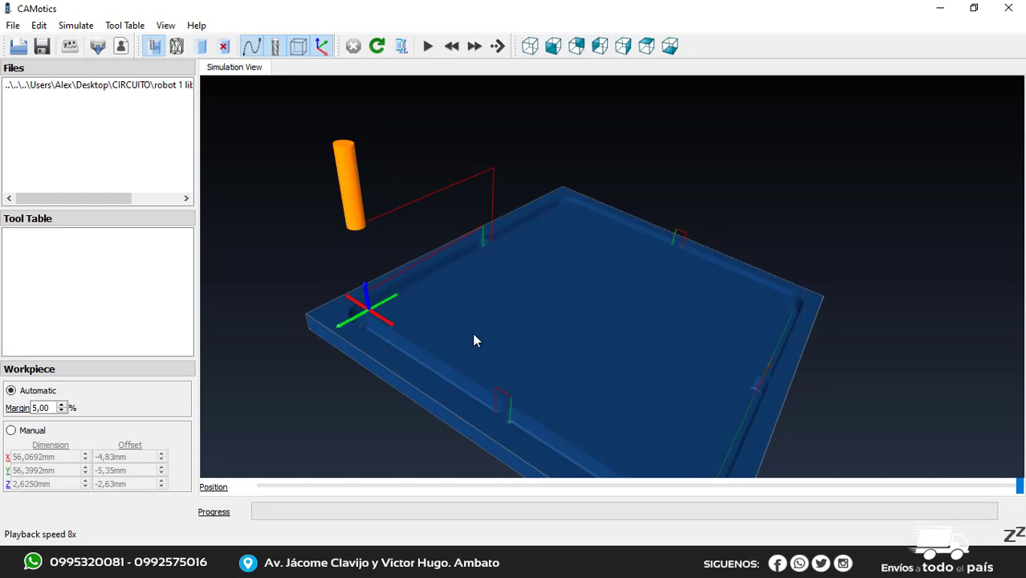
{"action": "left_click", "coordinate": [429, 47]}
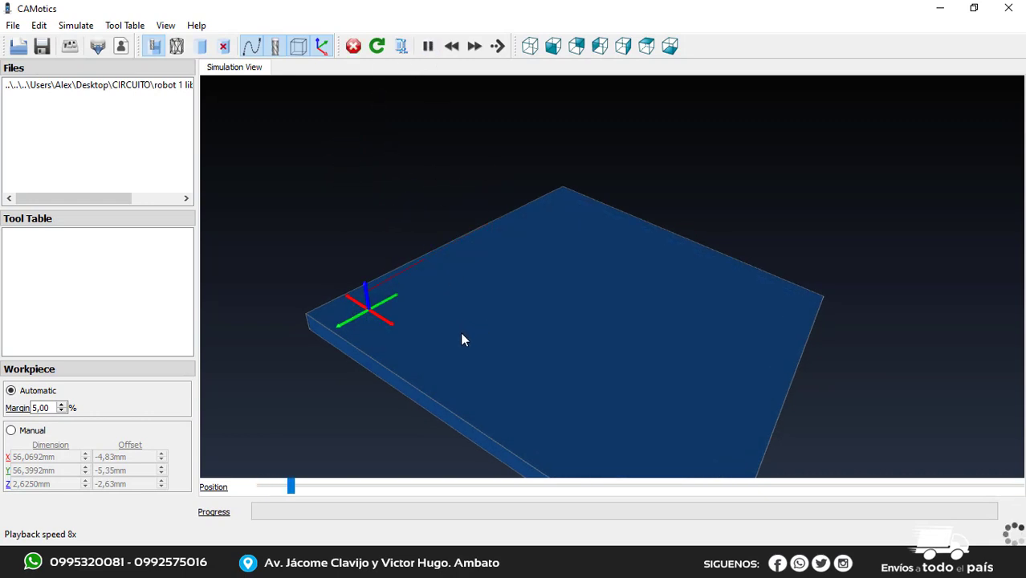
{"action": "left_click_drag", "start_coordinate": [382, 301], "coordinate": [518, 304]}
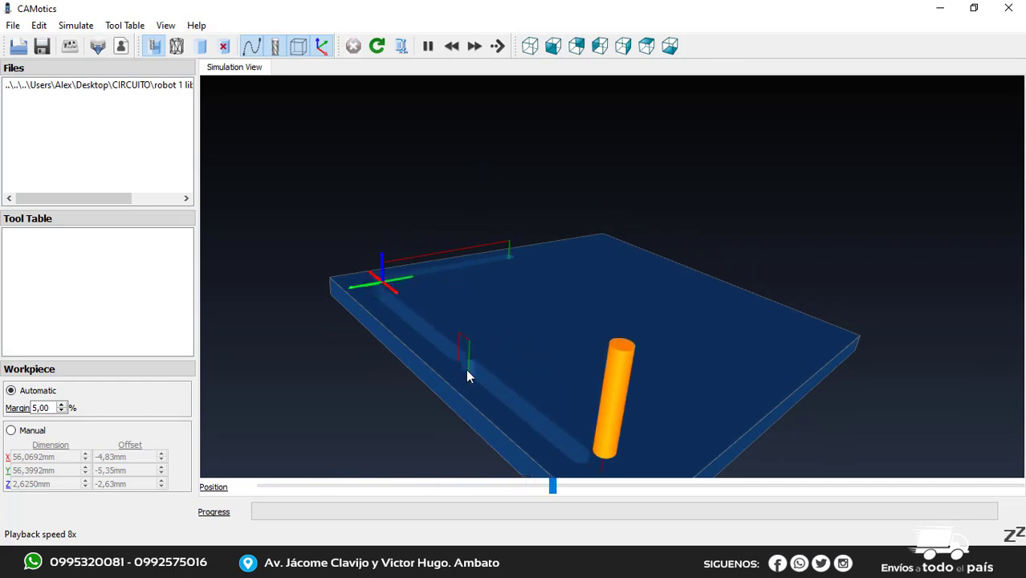
{"action": "left_click_drag", "start_coordinate": [554, 396], "coordinate": [611, 407]}
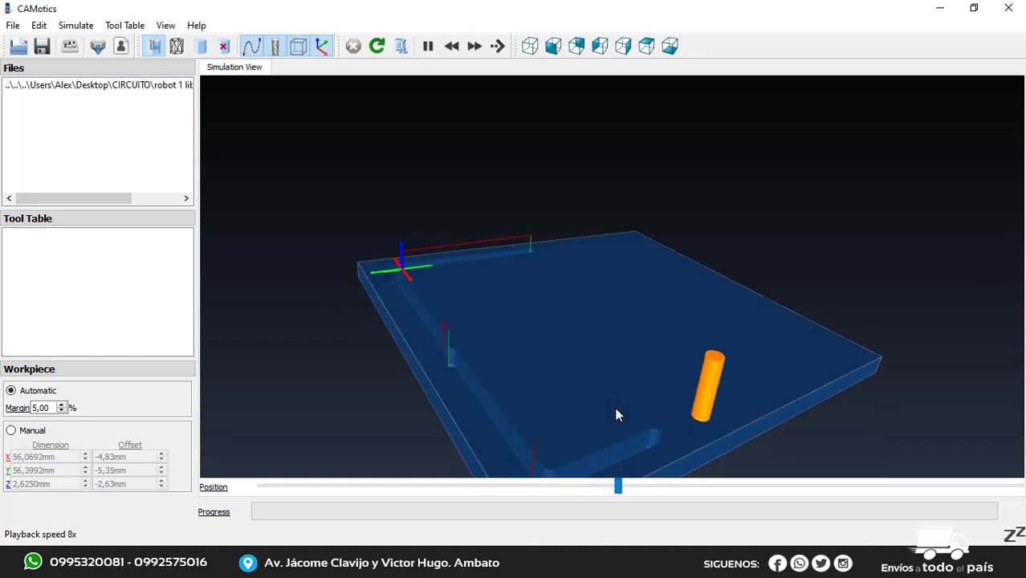